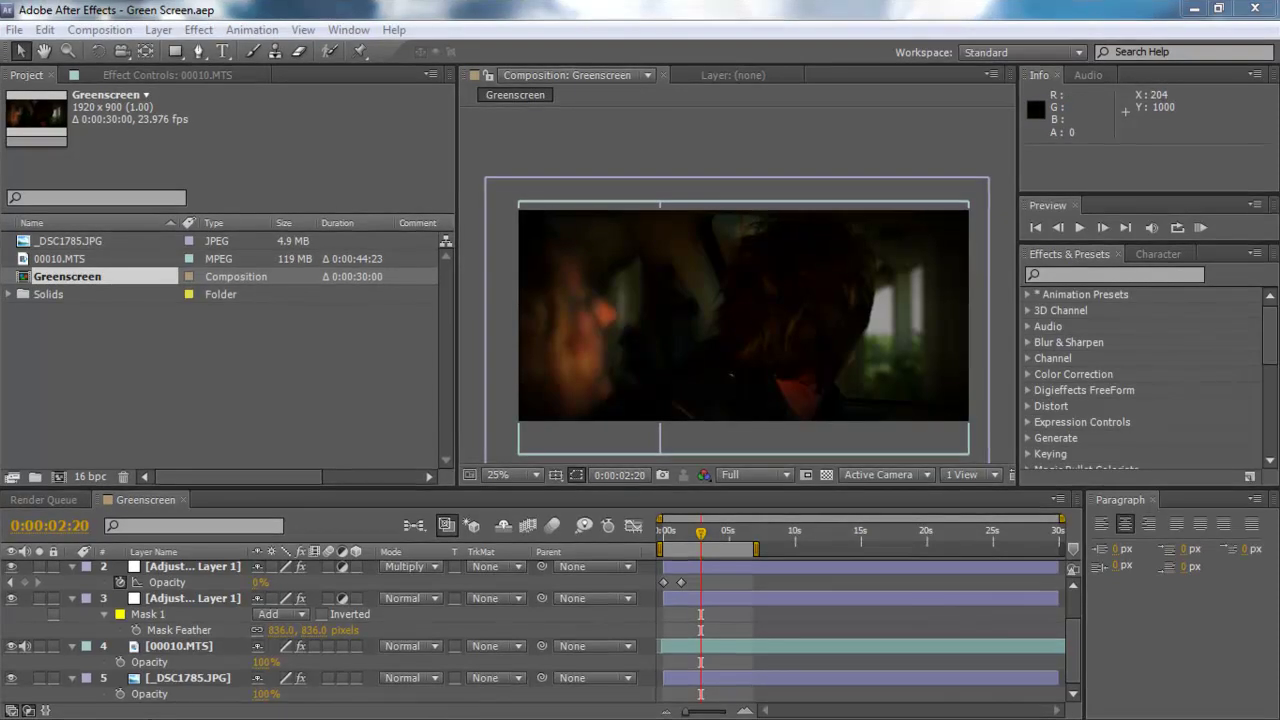
# Play the finished clip in Windows Media Player, close the player and look over the Greenscreen composition's layers in After Effects.
pyautogui.click(137, 700)
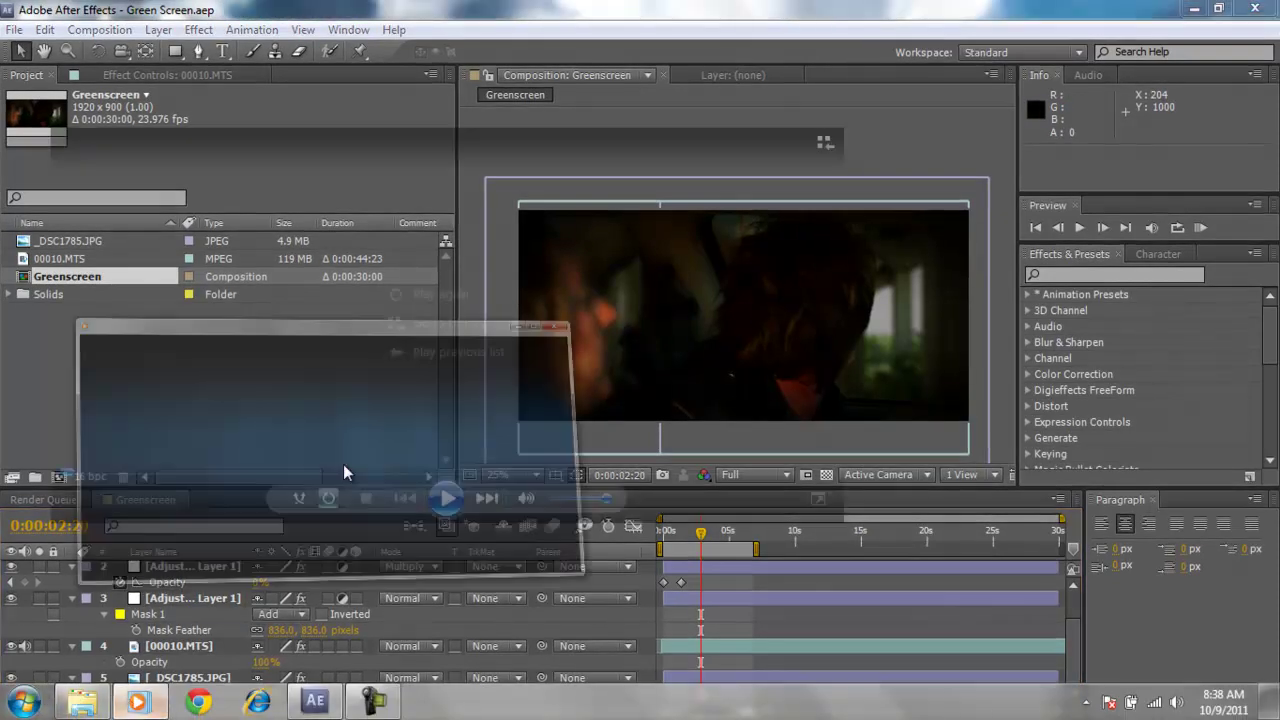
pyautogui.click(446, 497)
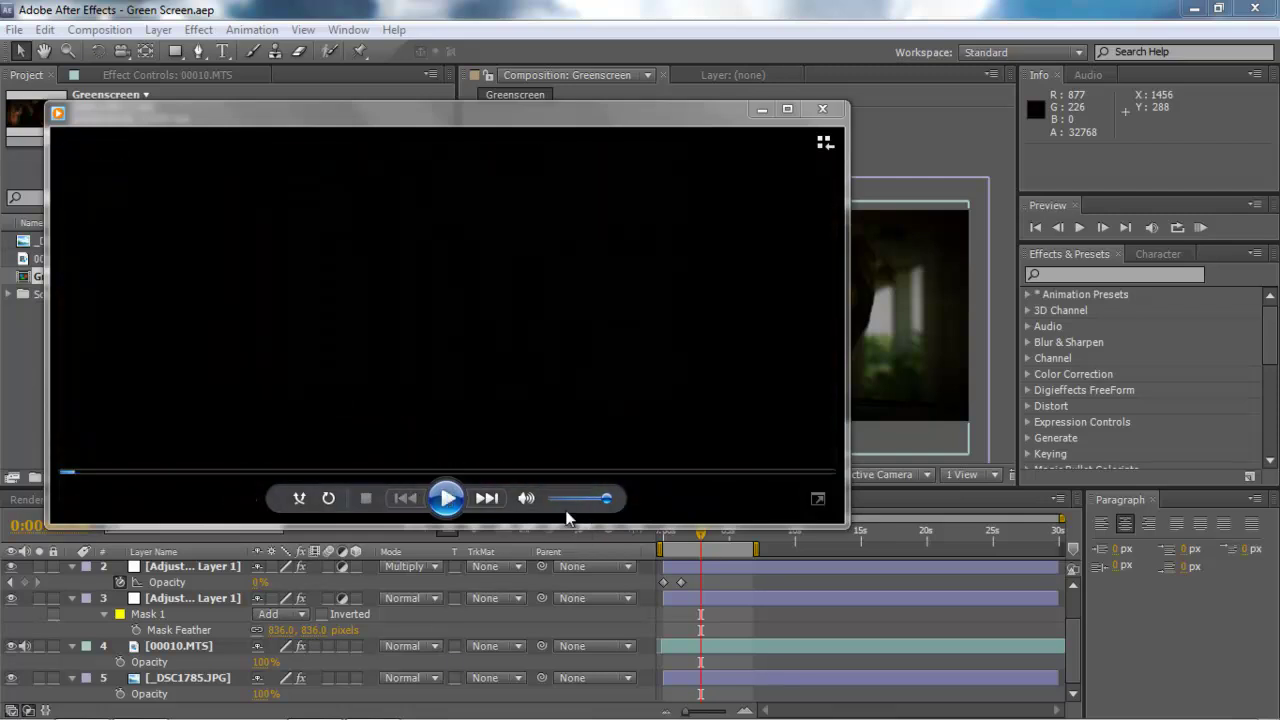
pyautogui.click(446, 498)
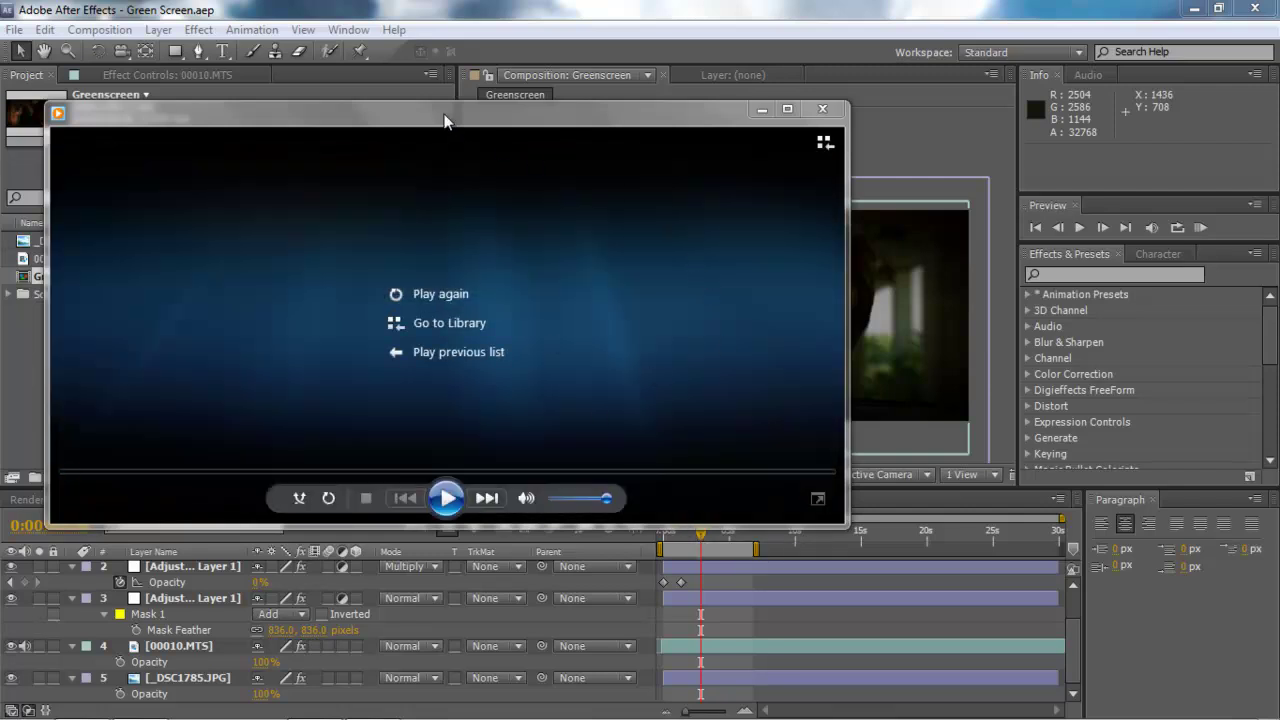
pyautogui.moveTo(445, 120); pyautogui.dragTo(505, 146)
pyautogui.click(886, 136)
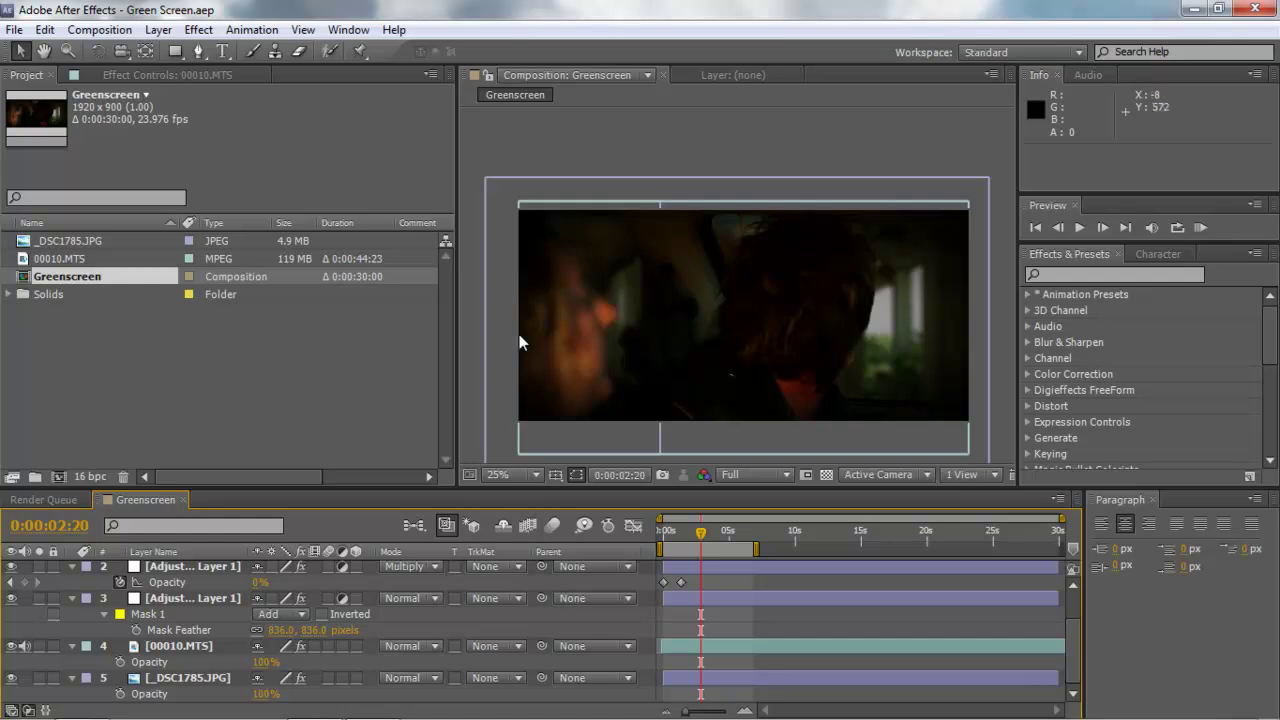
pyautogui.scroll(2, 1077, 645)
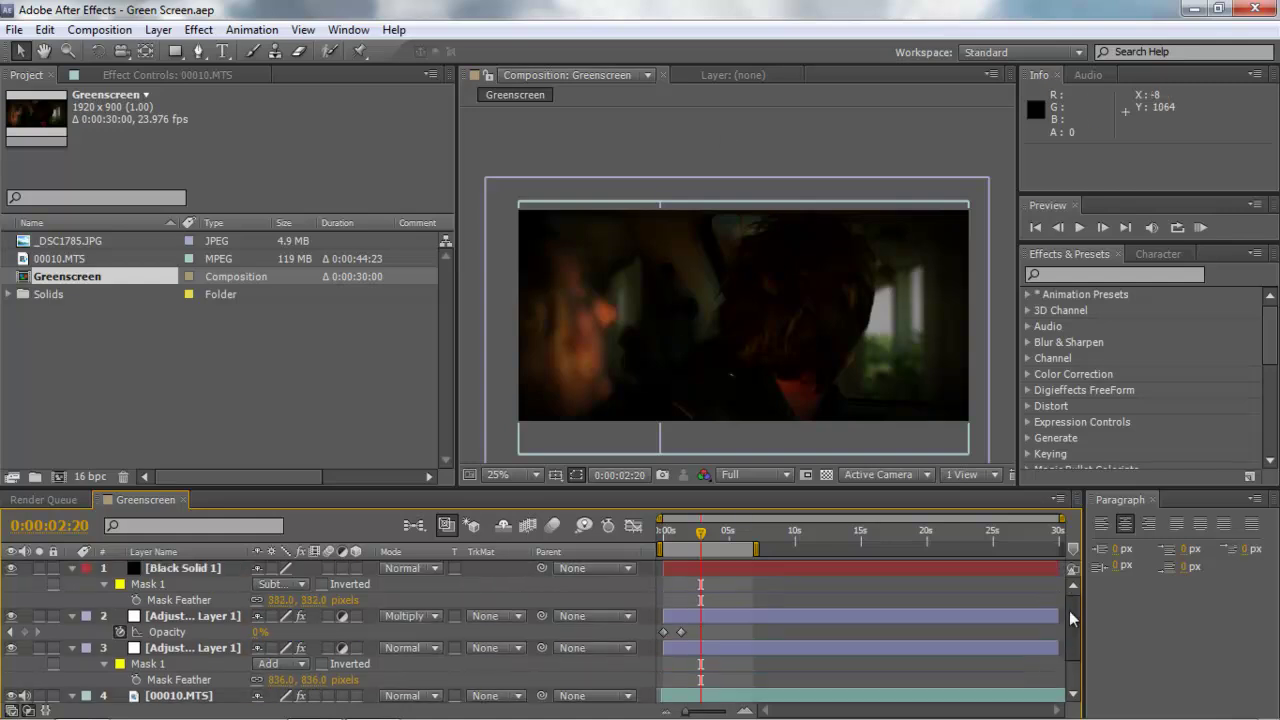
pyautogui.scroll(-2, 1068, 665)
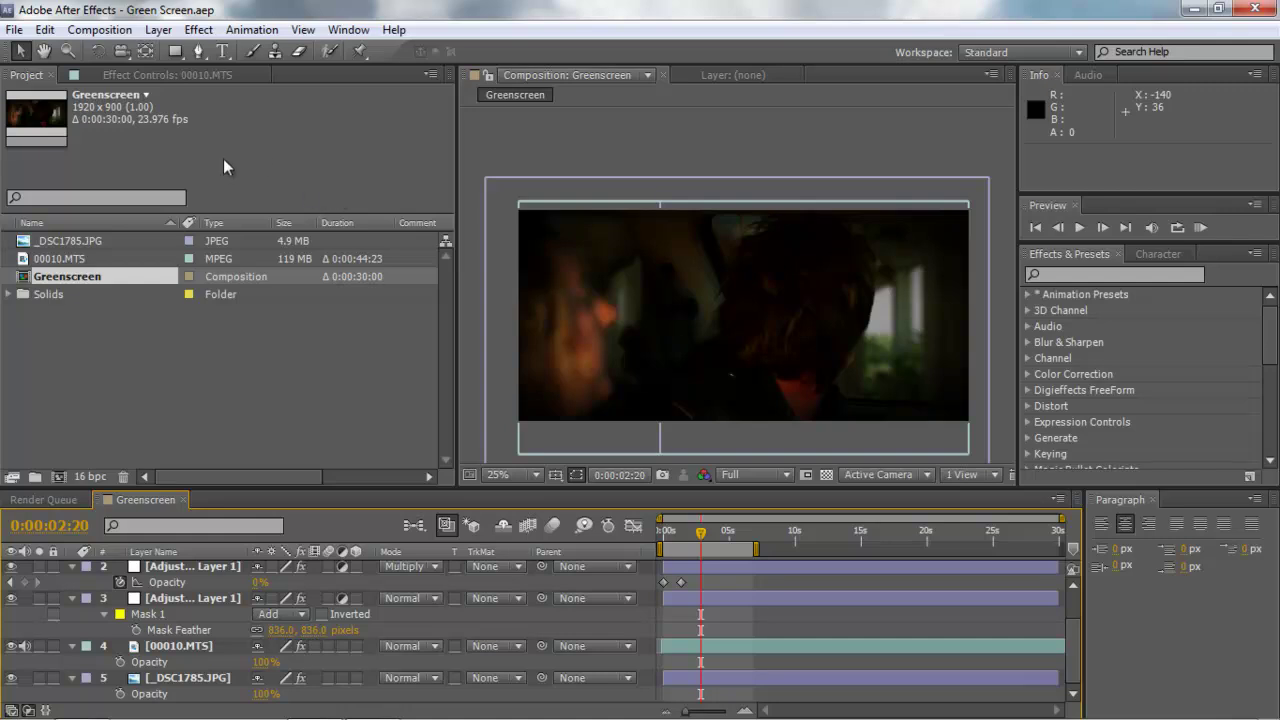
# Create a new 1920 x 1080 px composition at 23.976 frames per second with a 30-second duration.
pyautogui.click(104, 30)
pyautogui.click(140, 51)
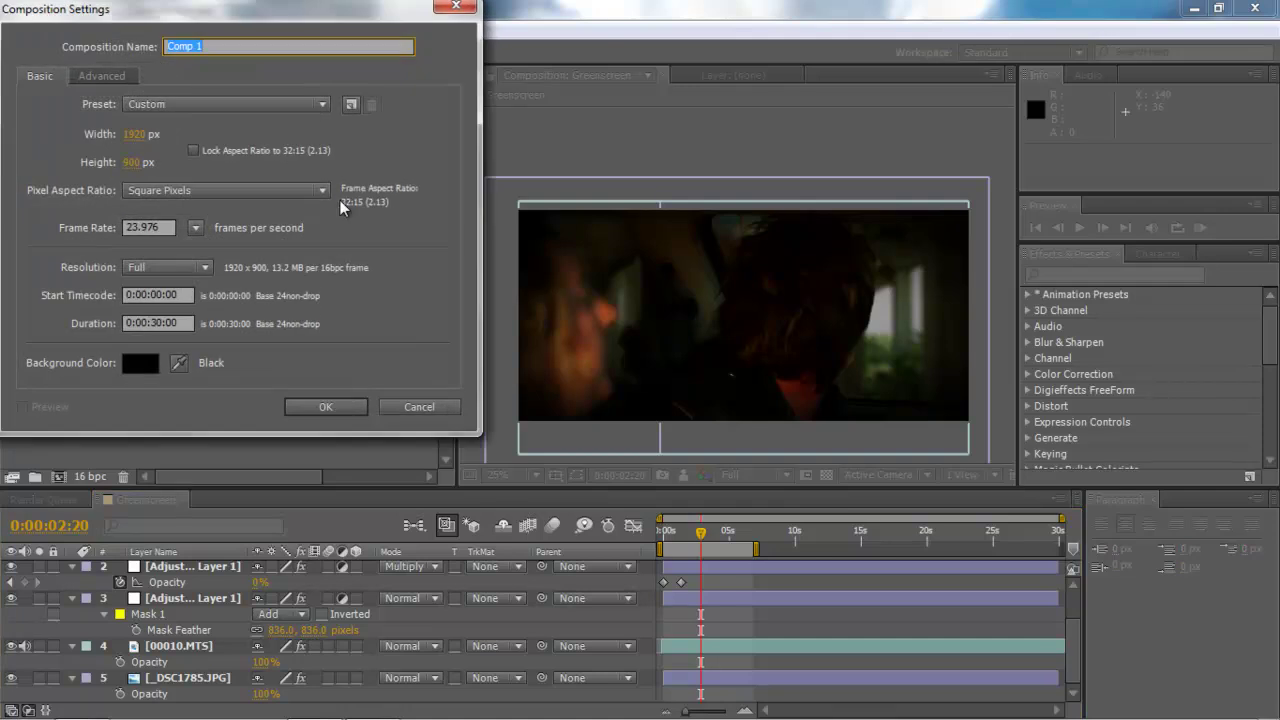
pyautogui.click(140, 163)
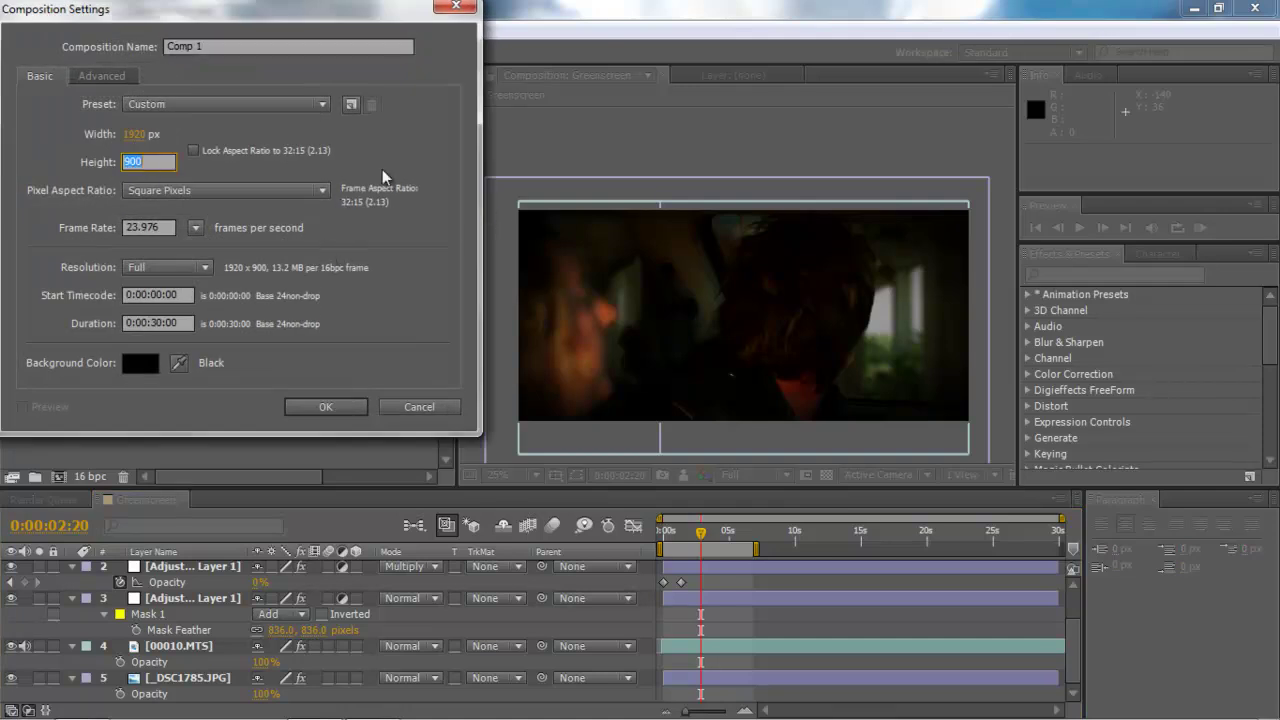
pyautogui.write('1080')
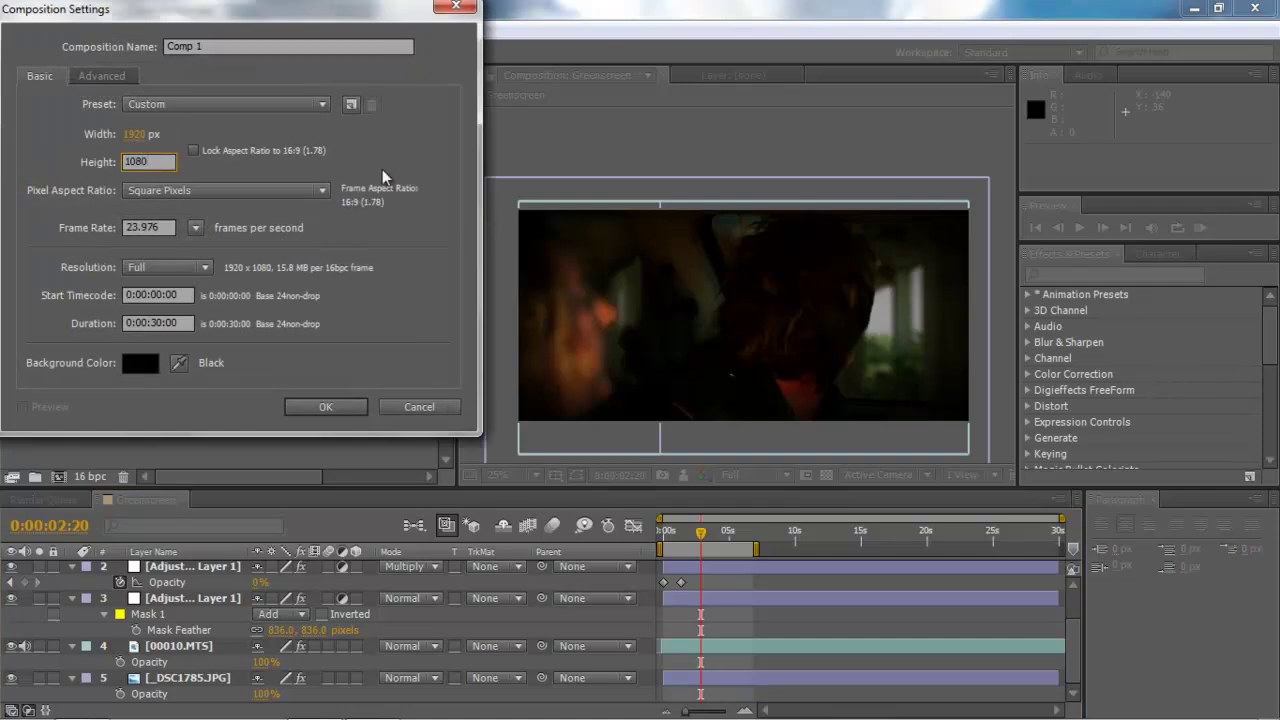
pyautogui.press('Return')
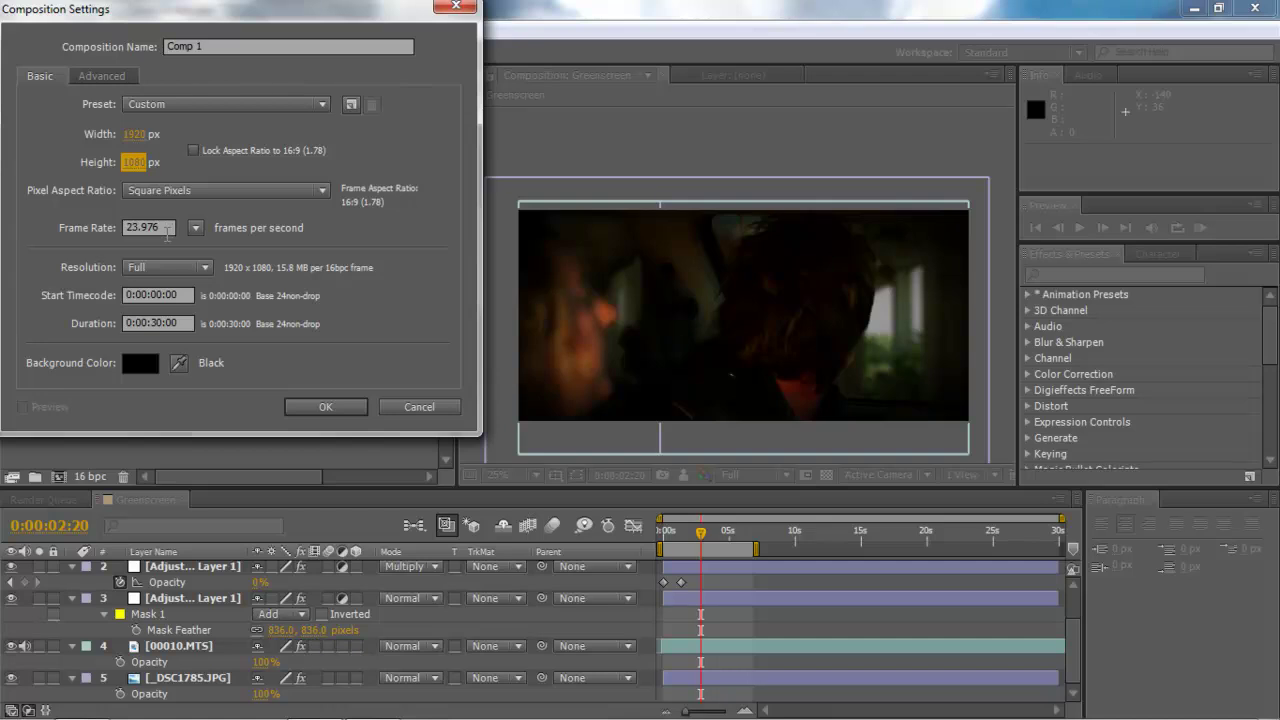
pyautogui.click(326, 407)
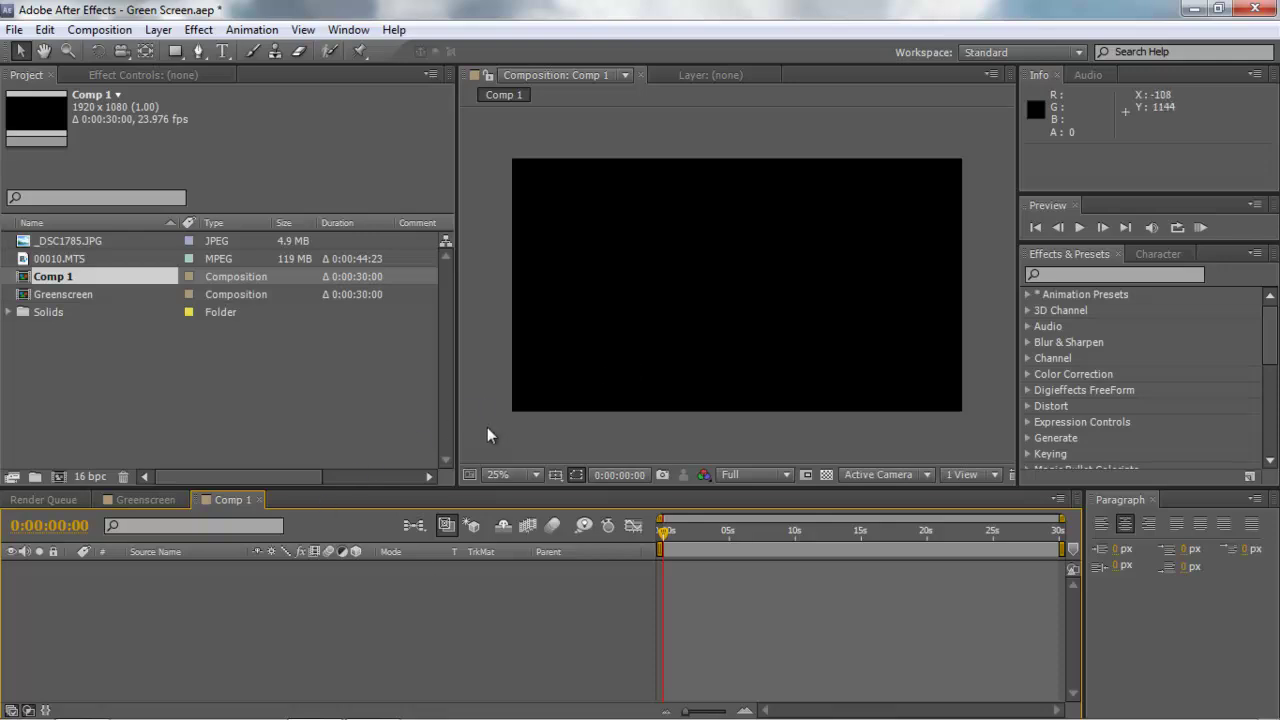
# Add the 00010.MTS footage to the Comp 1 timeline as a layer.
pyautogui.click(106, 370)
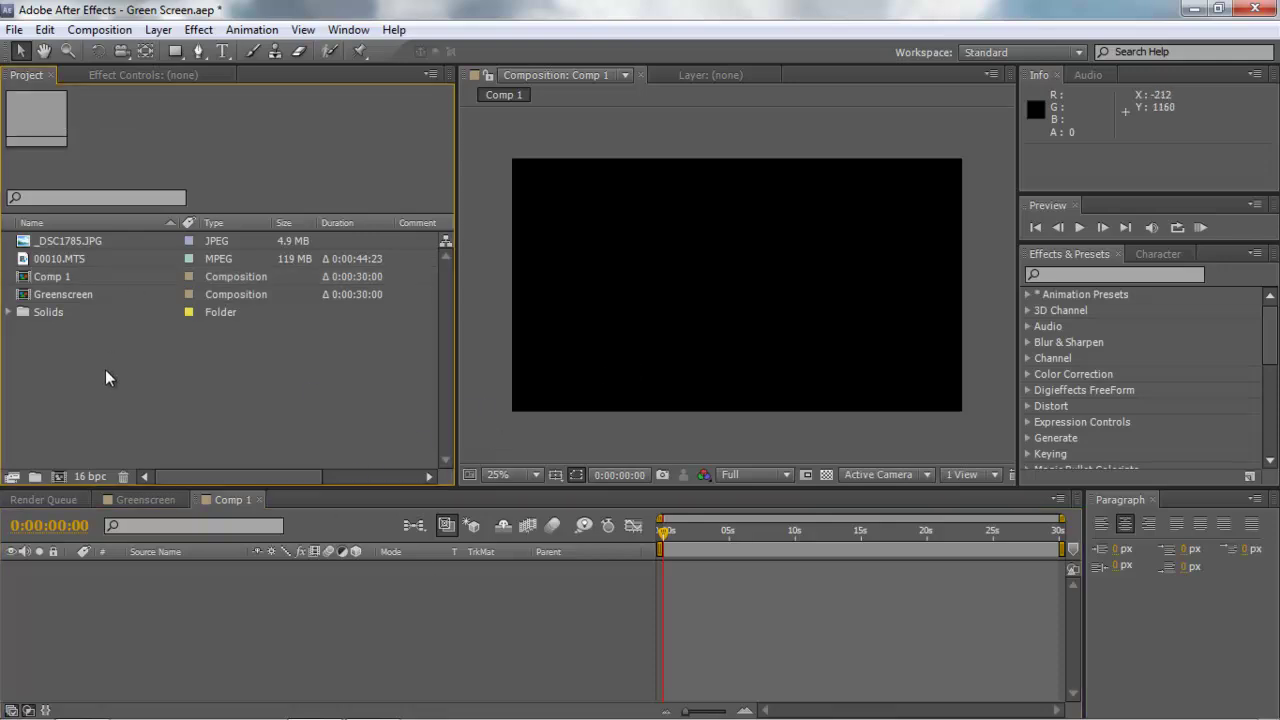
pyautogui.click(61, 261)
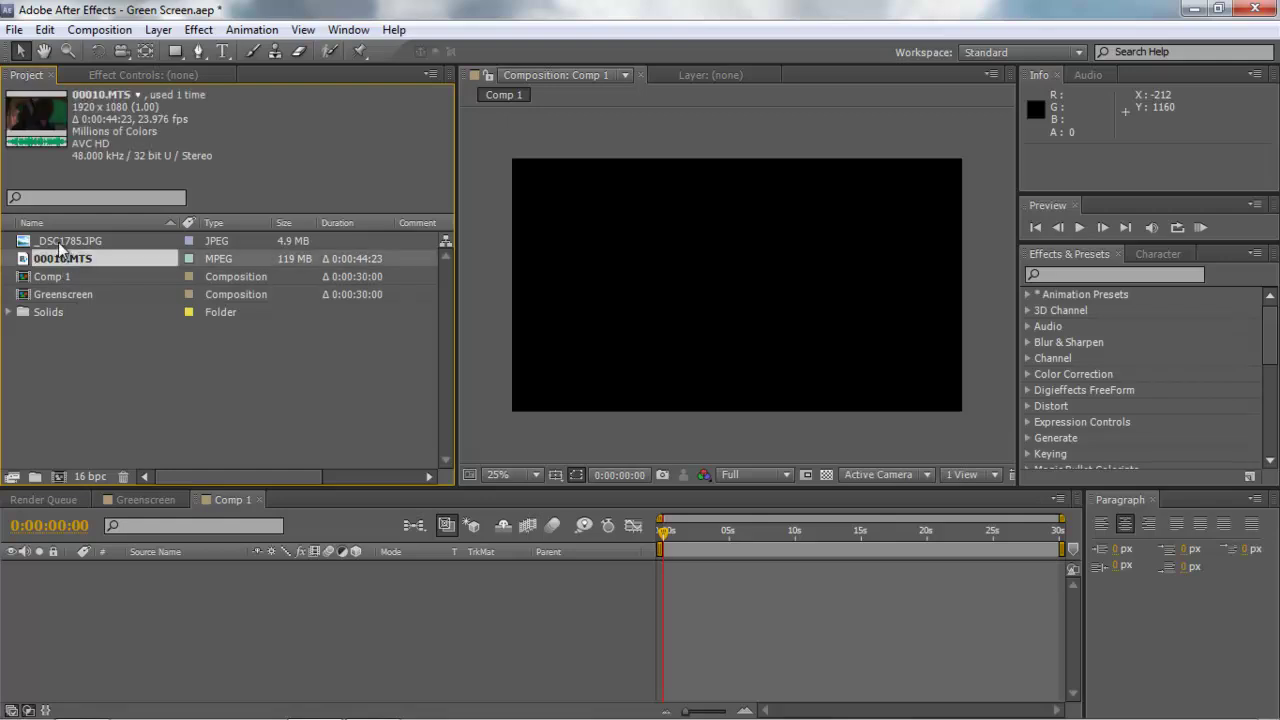
pyautogui.click(60, 243)
pyautogui.click(38, 259)
pyautogui.moveTo(57, 262); pyautogui.dragTo(160, 622)
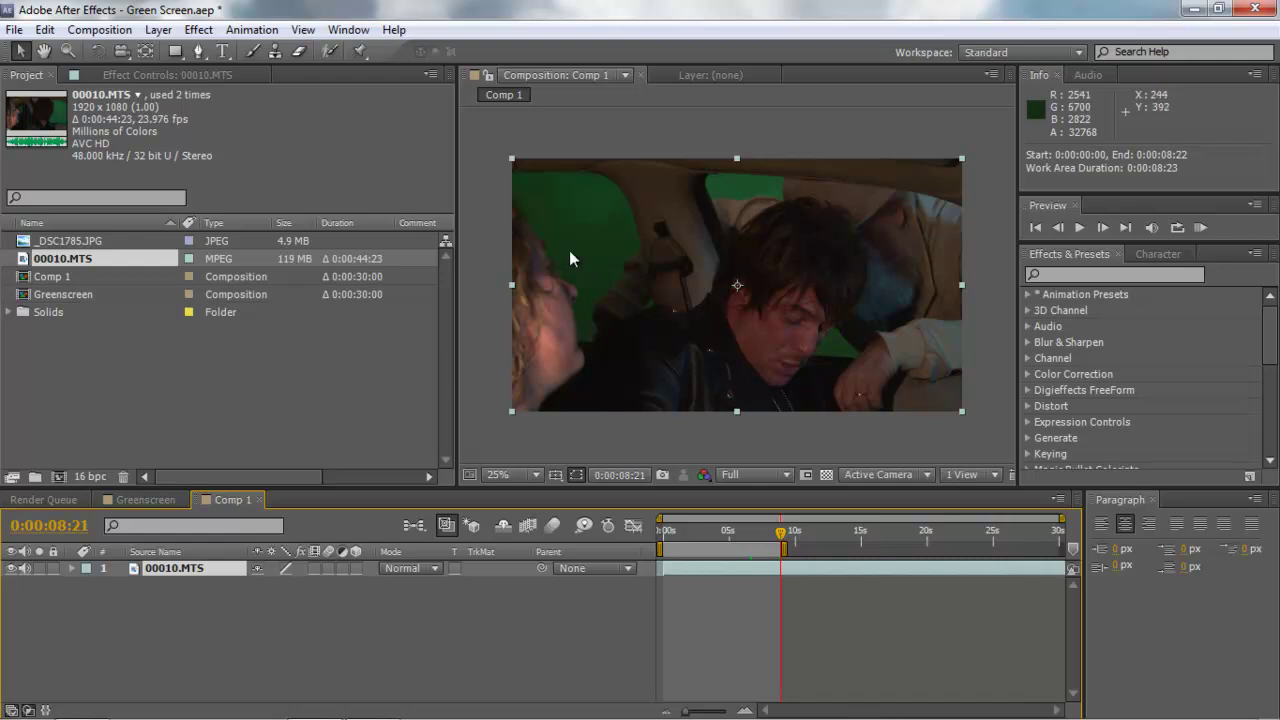
# Find the Hue/Saturation effect and apply it to the 00010.MTS layer.
pyautogui.click(1112, 273)
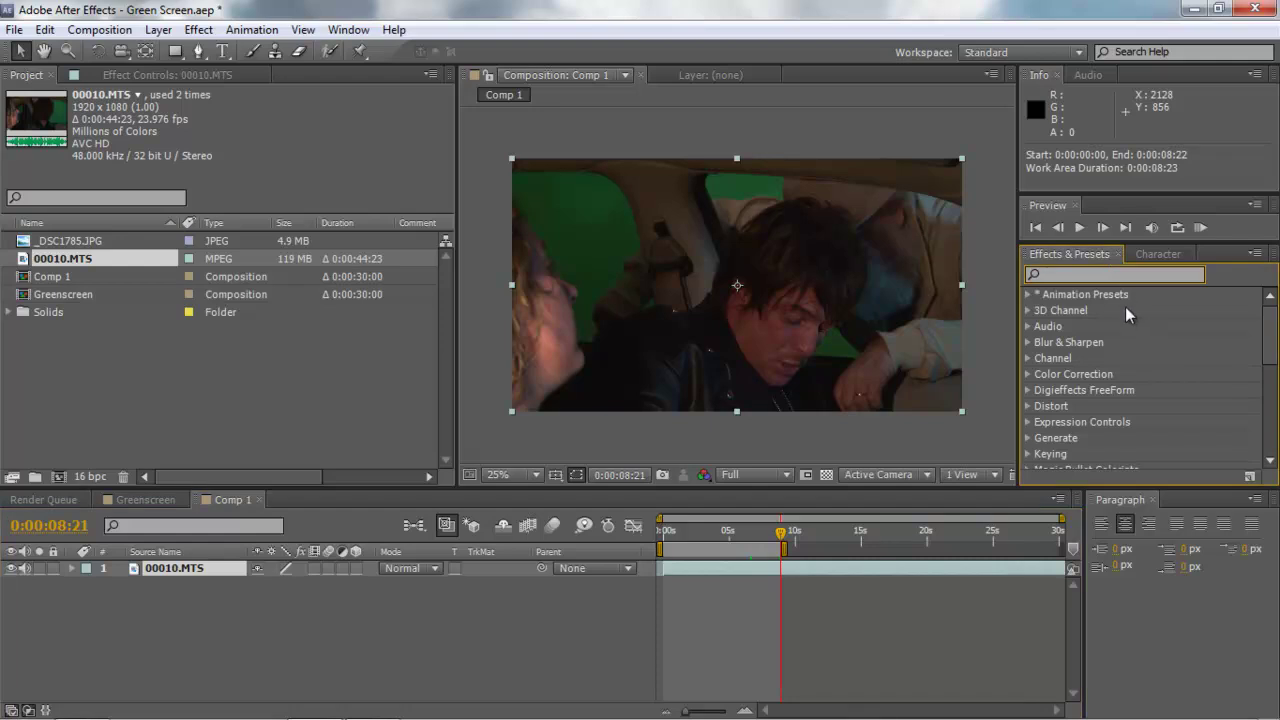
pyautogui.write('sat')
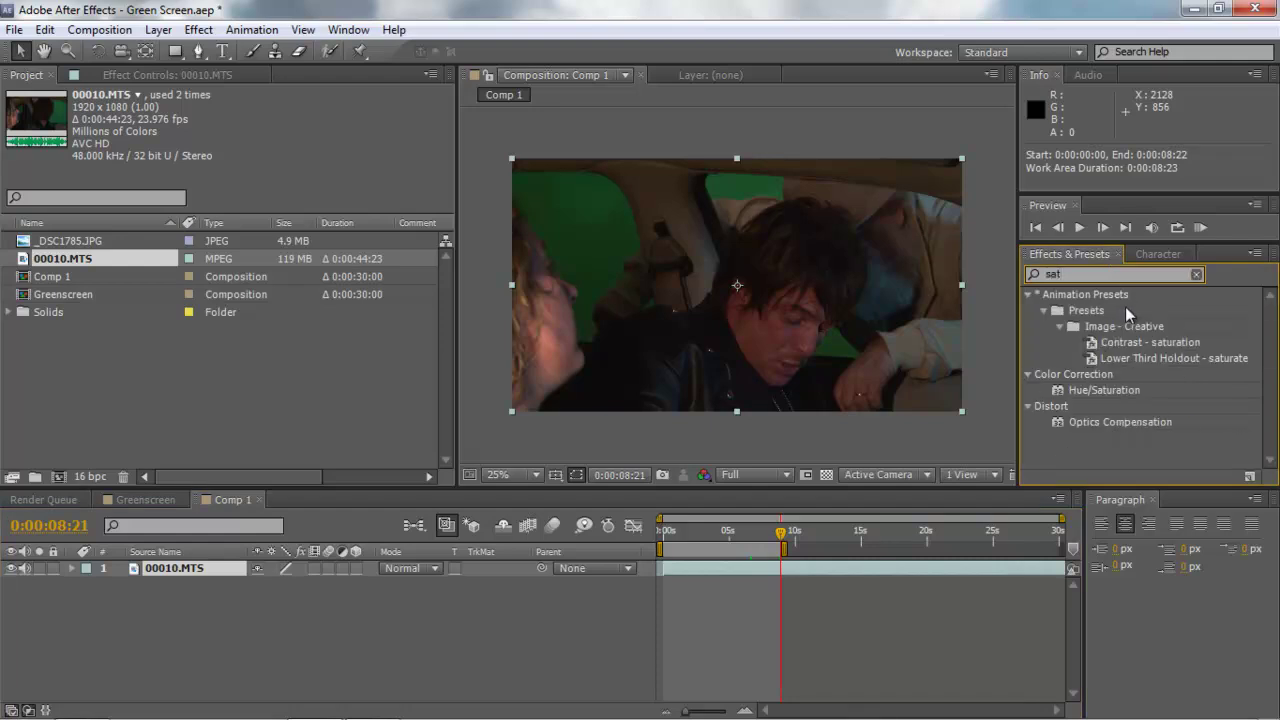
pyautogui.moveTo(1086, 389); pyautogui.dragTo(690, 572)
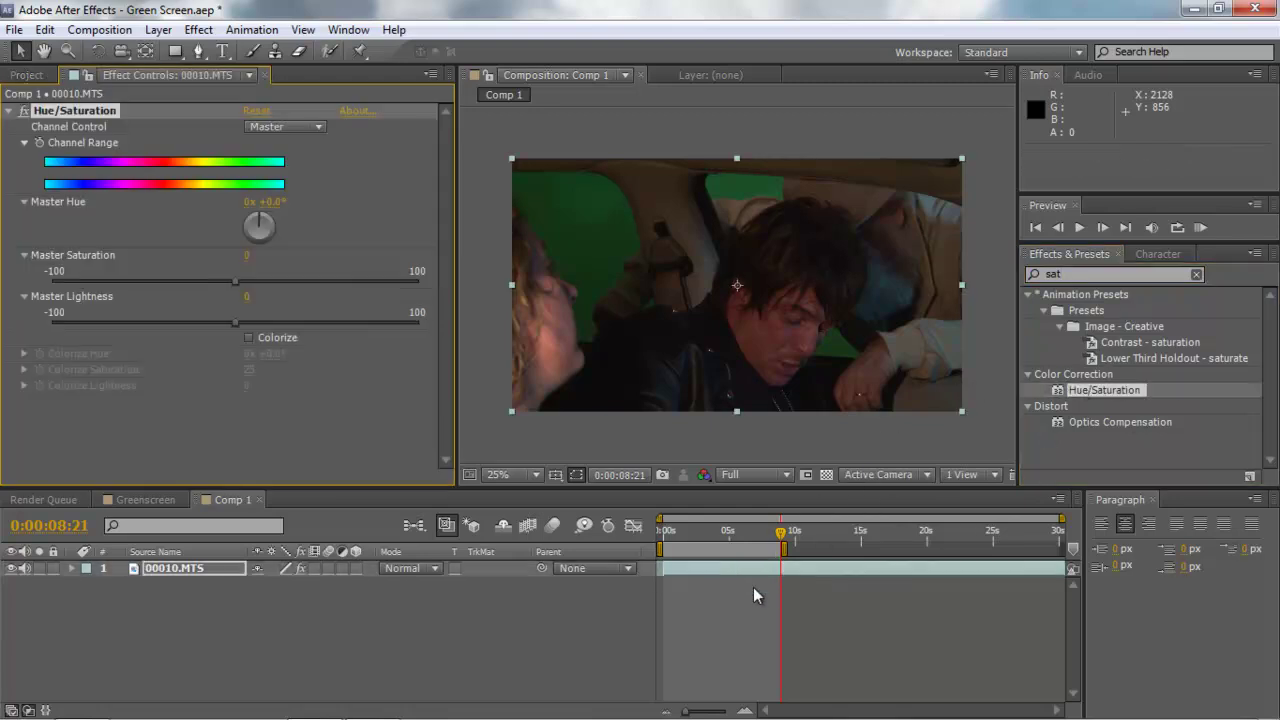
# Switch the Hue/Saturation channel control to Greens and set Green Saturation to 65.
pyautogui.click(282, 126)
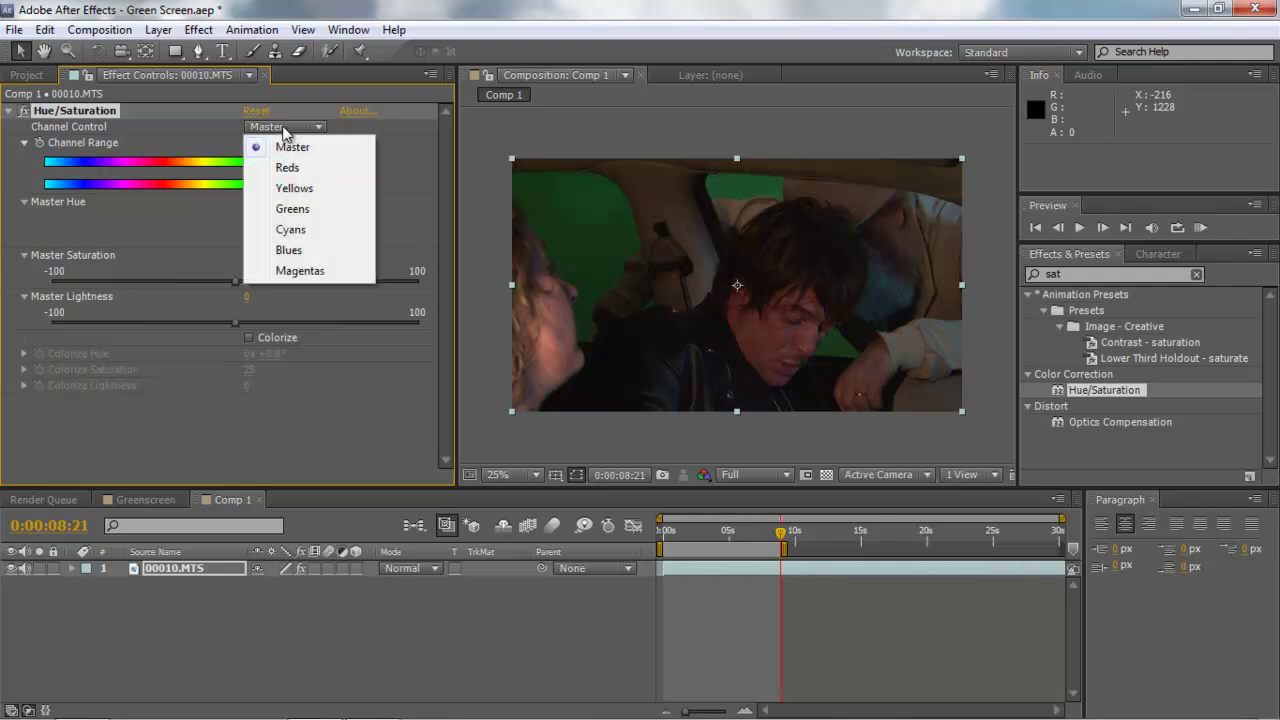
pyautogui.click(296, 212)
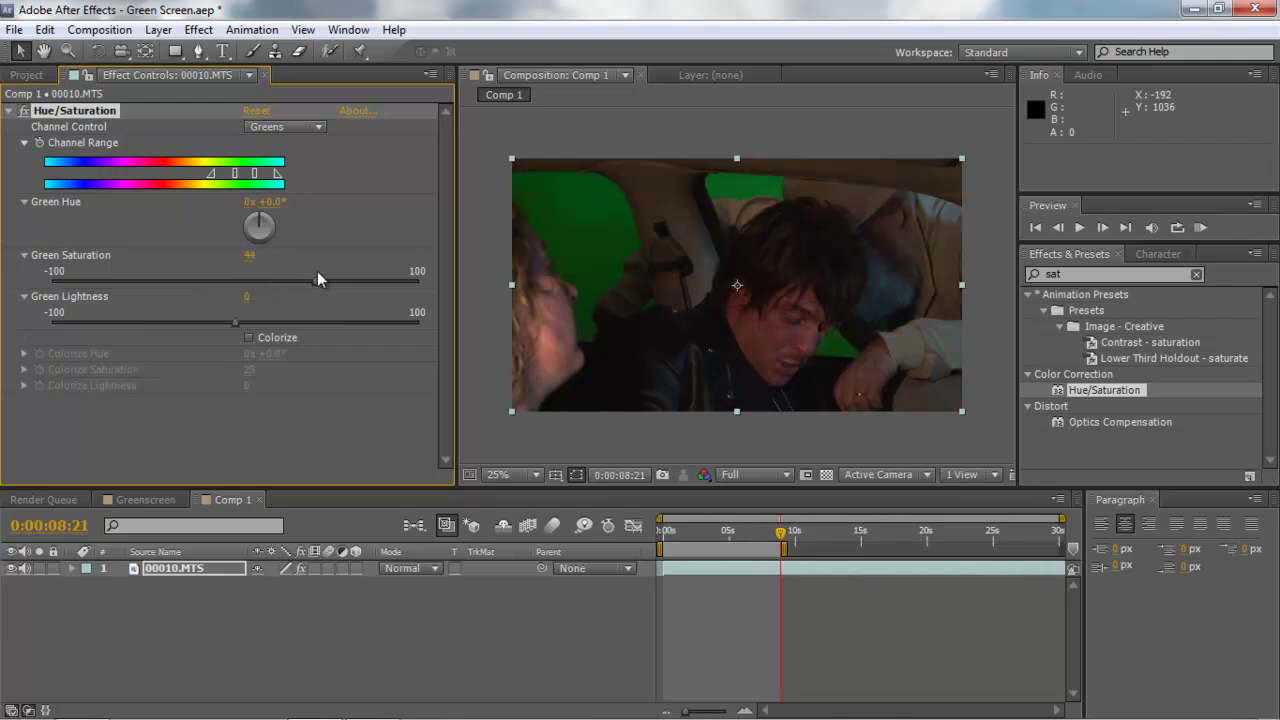
pyautogui.moveTo(325, 272); pyautogui.dragTo(428, 273)
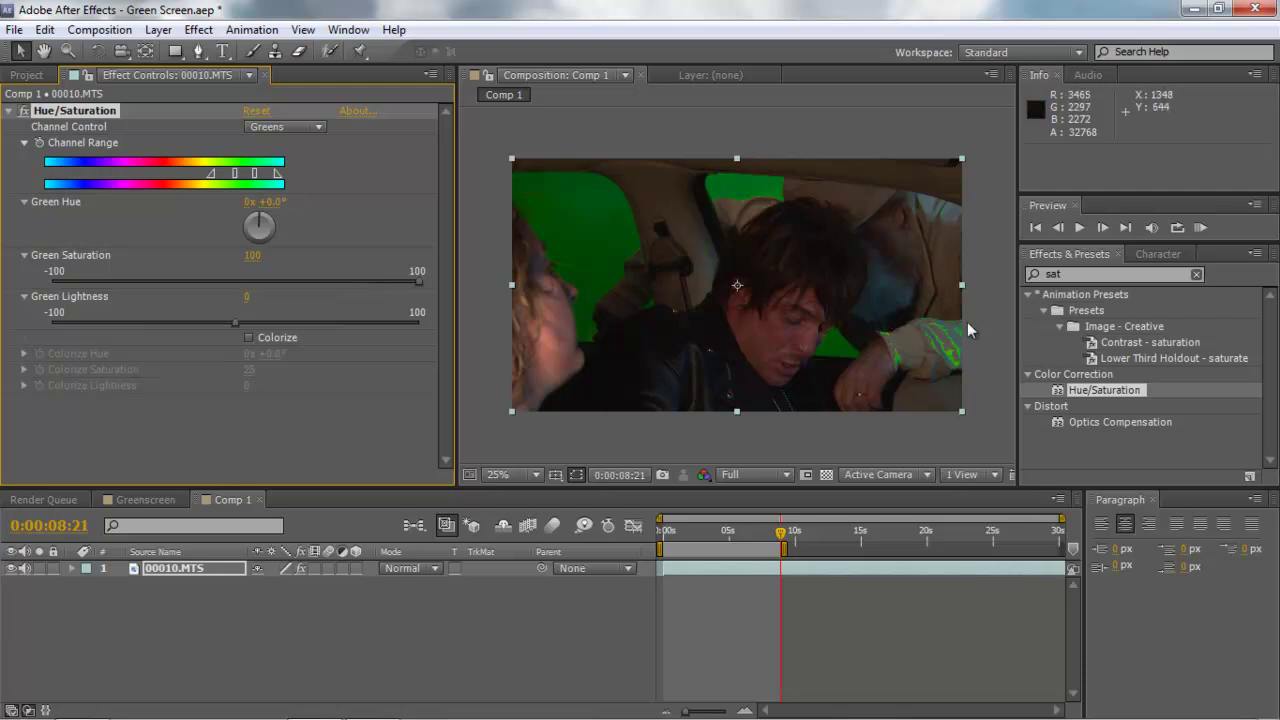
pyautogui.moveTo(403, 284); pyautogui.dragTo(385, 285)
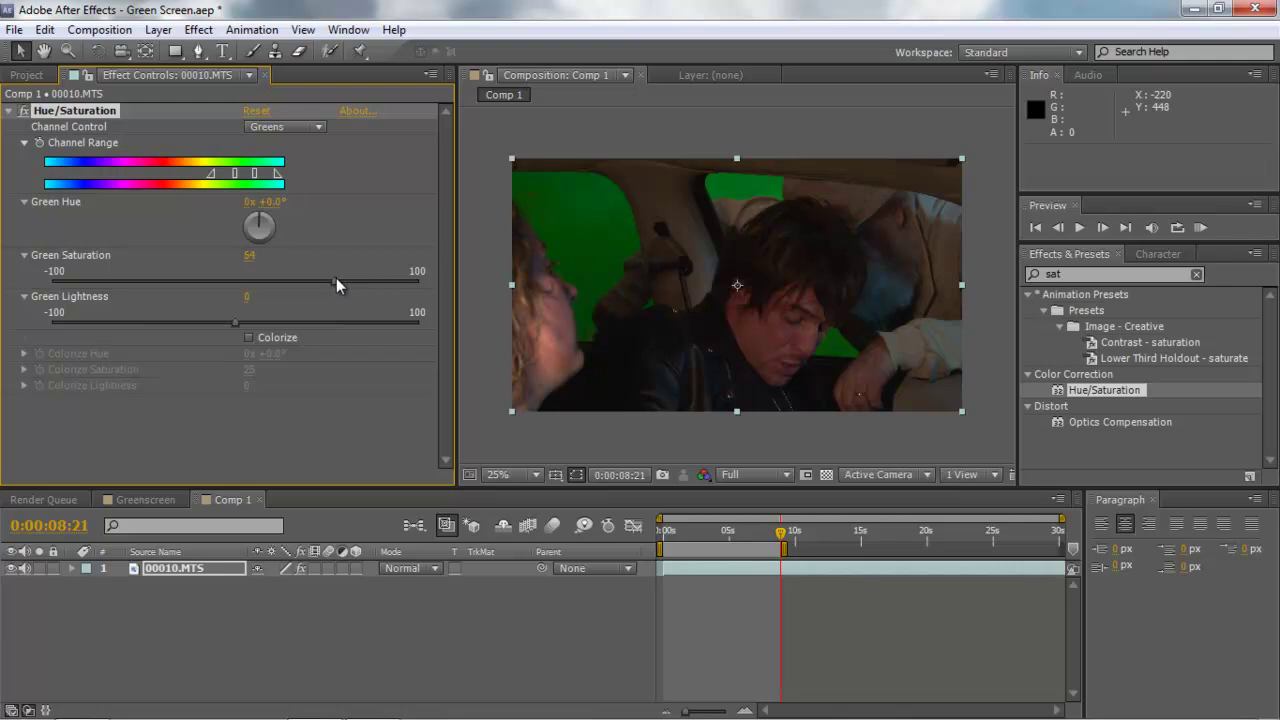
pyautogui.click(355, 280)
# Search the effects for "key" and apply Keylight (1.2) to the 00010.MTS footage.
pyautogui.click(1141, 397)
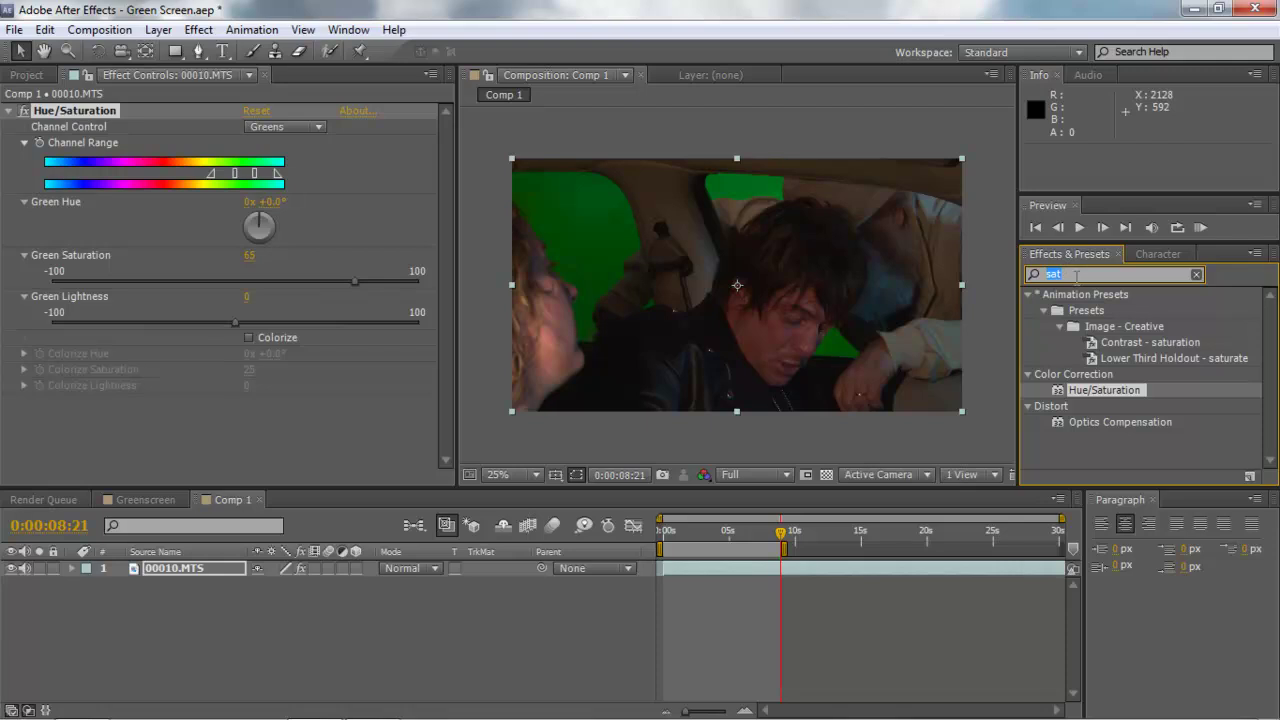
pyautogui.write('key')
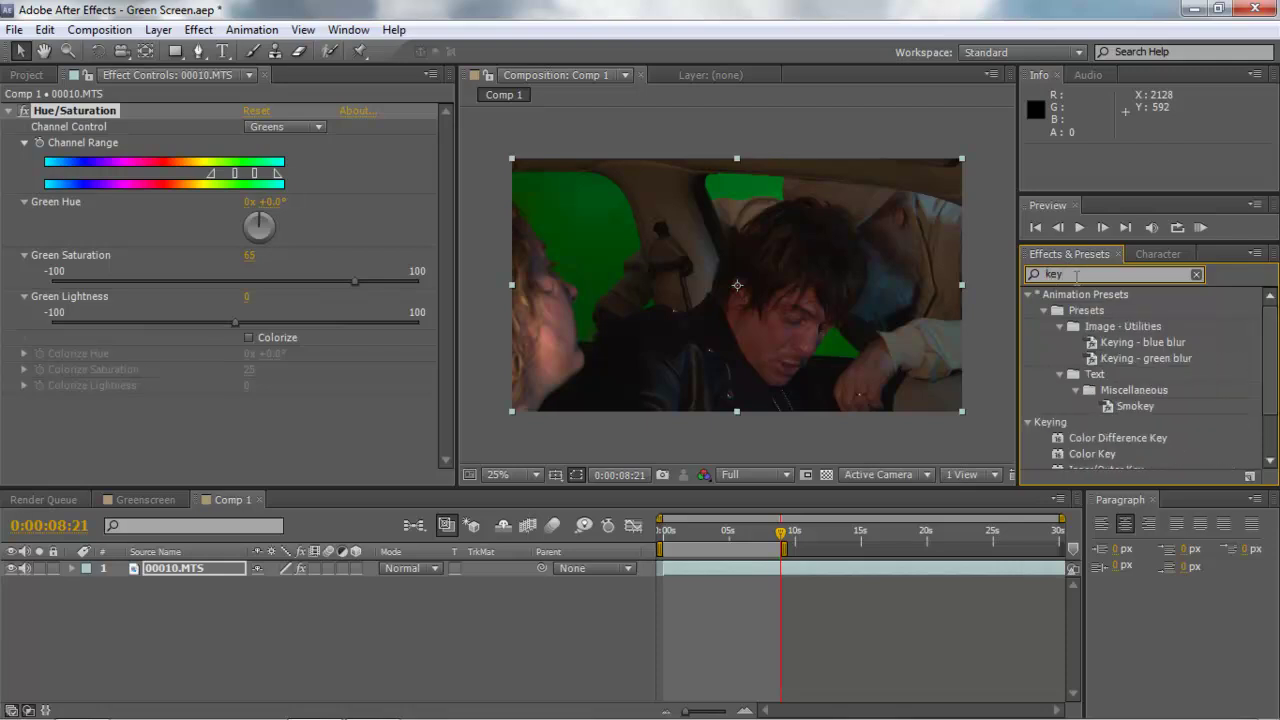
pyautogui.moveTo(1266, 347); pyautogui.dragTo(1268, 368)
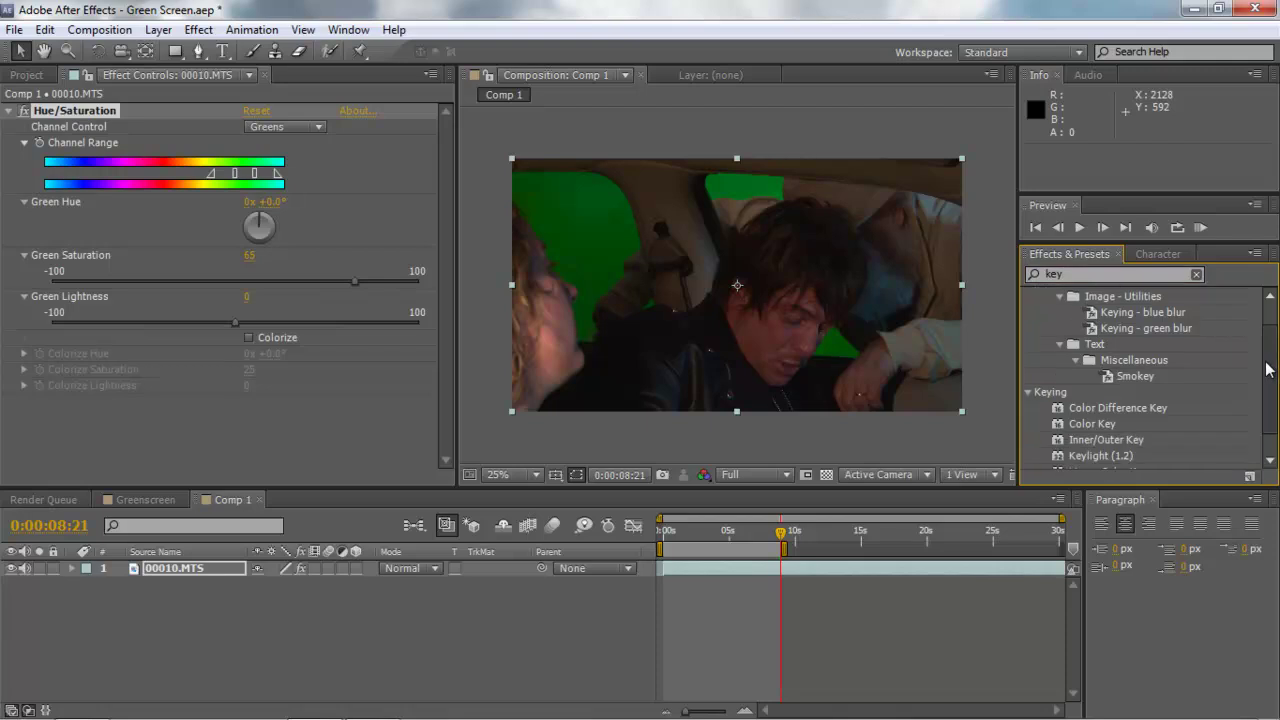
pyautogui.scroll(-1, 1074, 363)
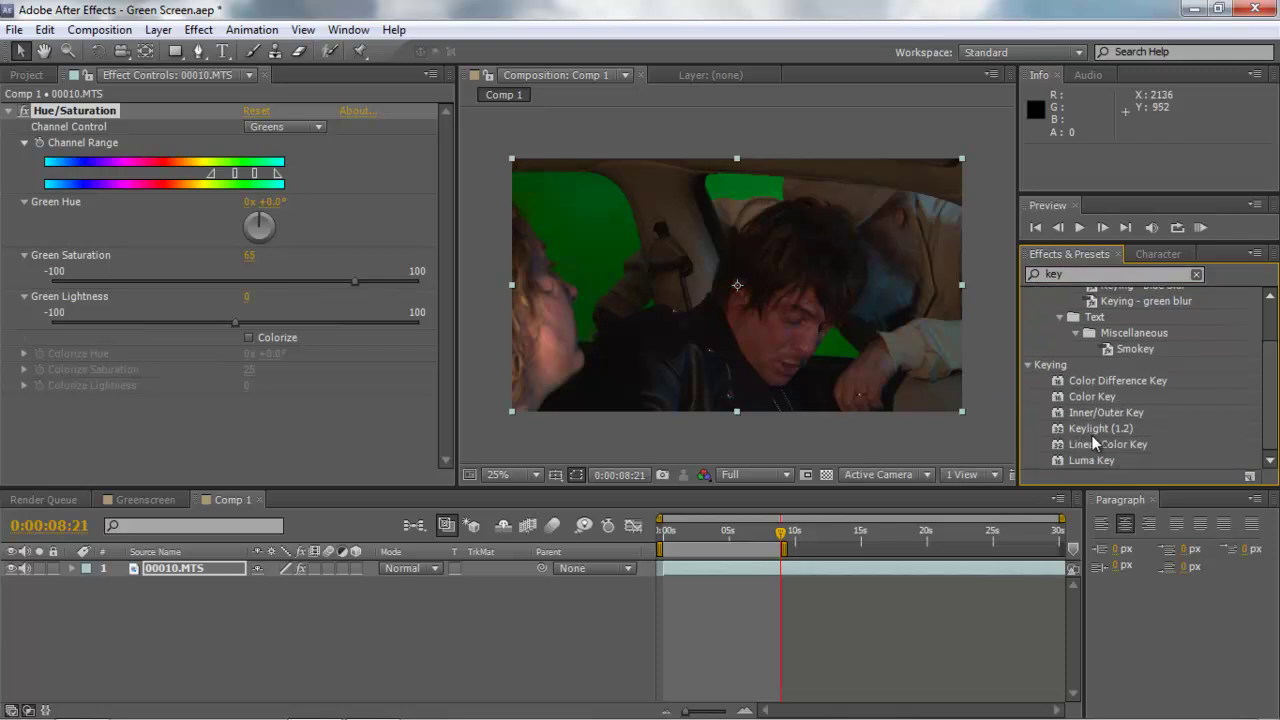
pyautogui.moveTo(1092, 434); pyautogui.dragTo(823, 296)
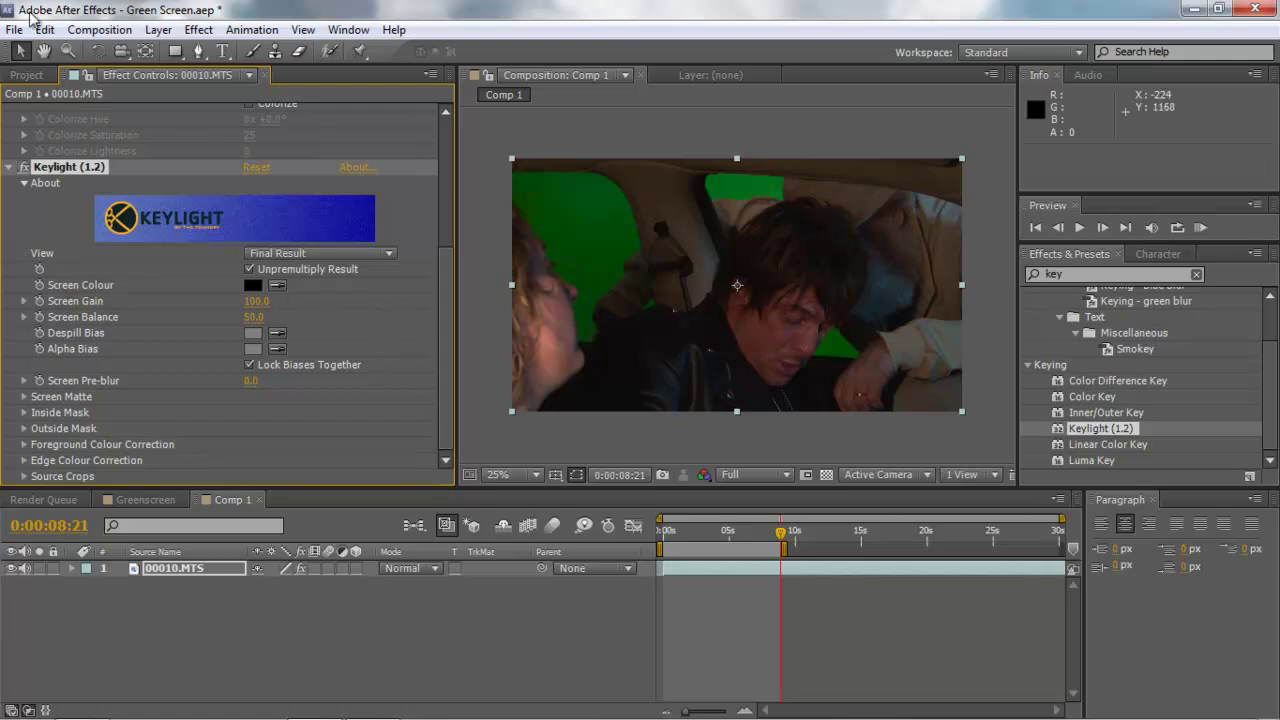
# Sample the green behind the car window as Keylight's Screen Colour and set its View to Screen Matte.
pyautogui.click(277, 286)
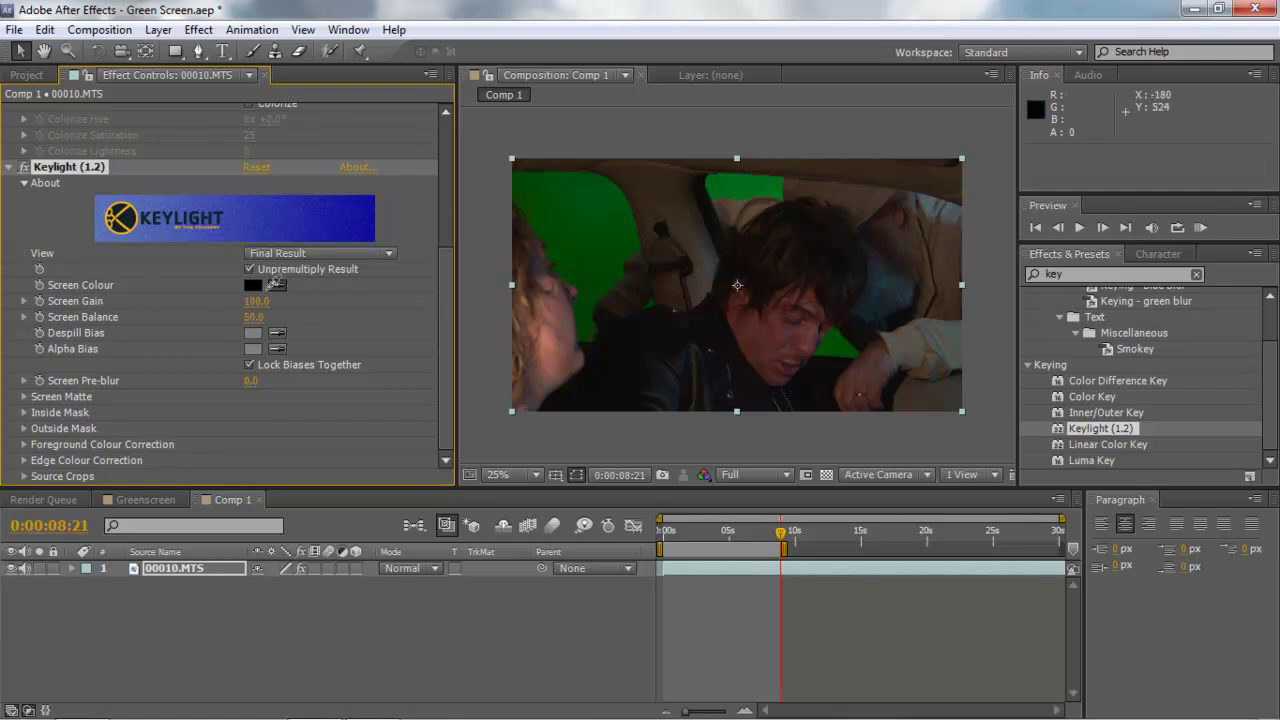
pyautogui.click(587, 251)
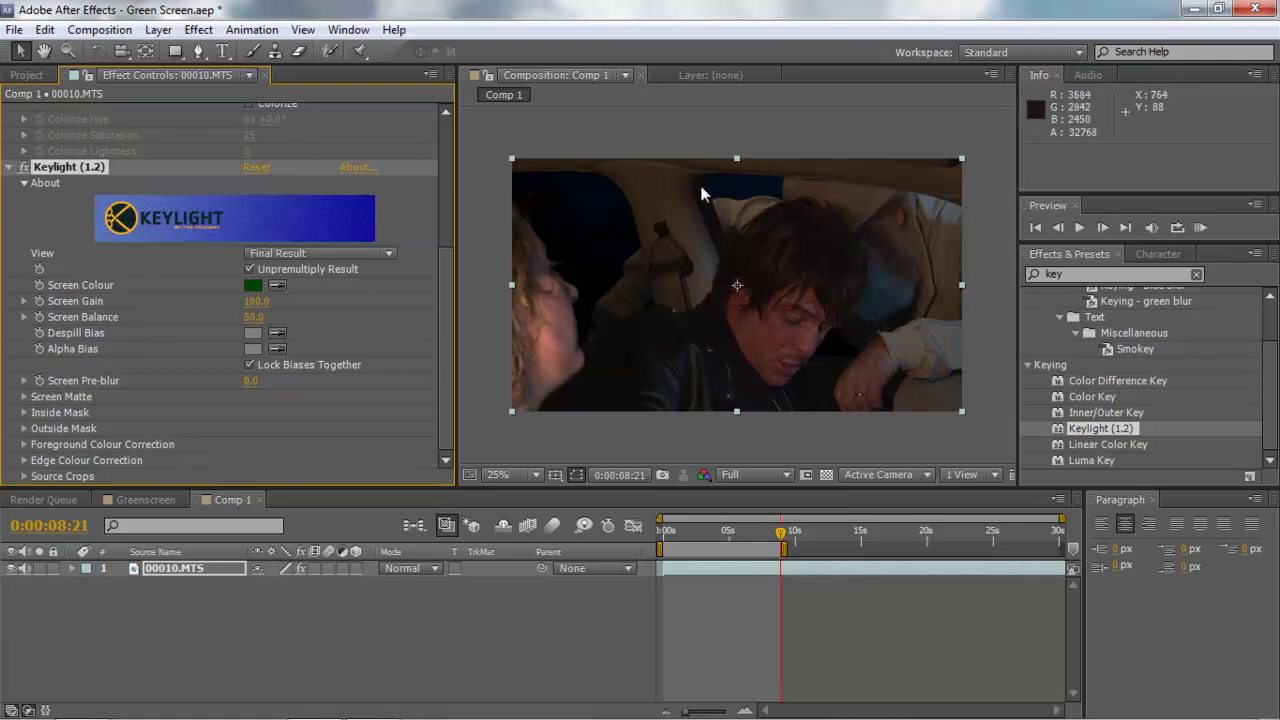
pyautogui.click(305, 255)
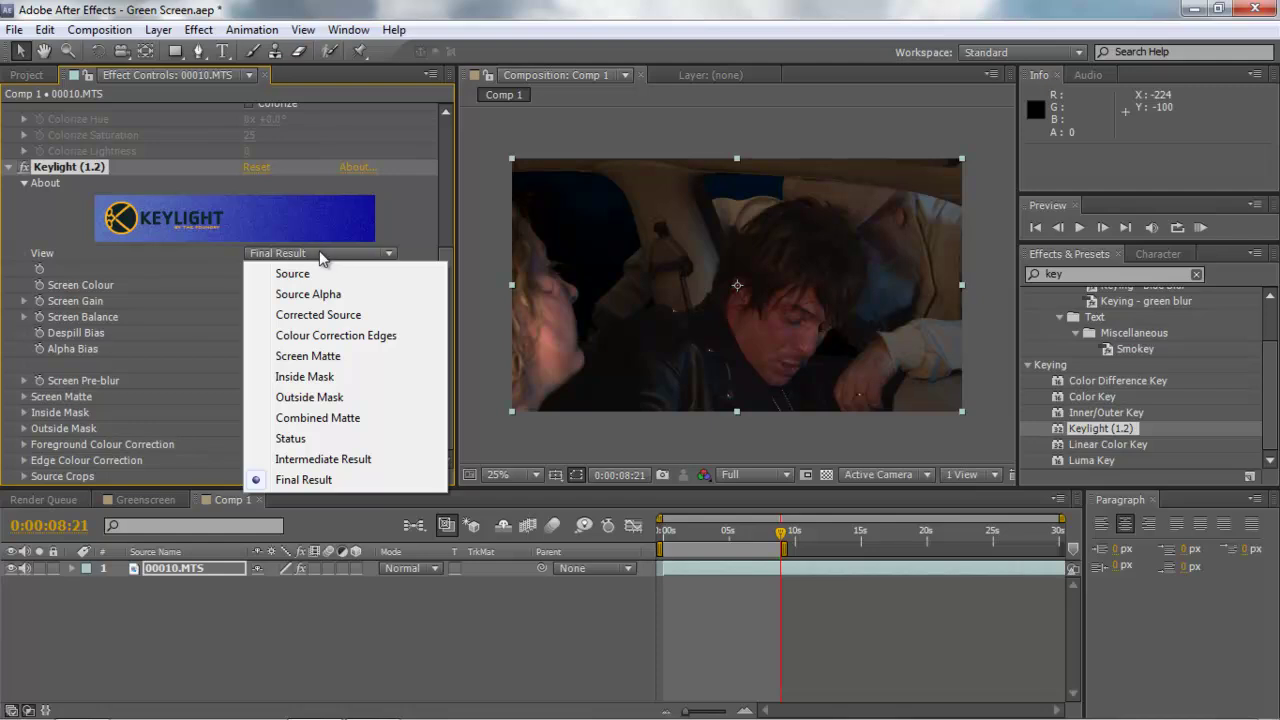
pyautogui.click(308, 358)
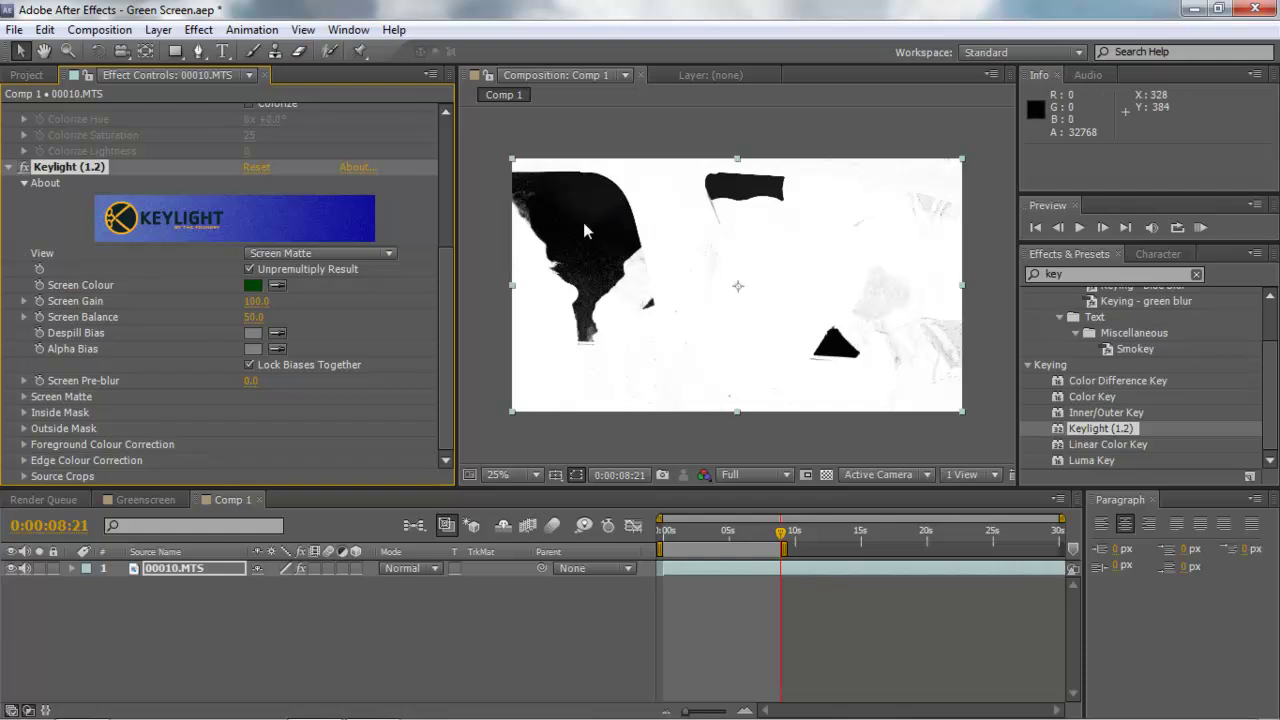
# In Keylight's Screen Matte settings, set Clip Black to 31 and Clip White to 50.
pyautogui.click(24, 397)
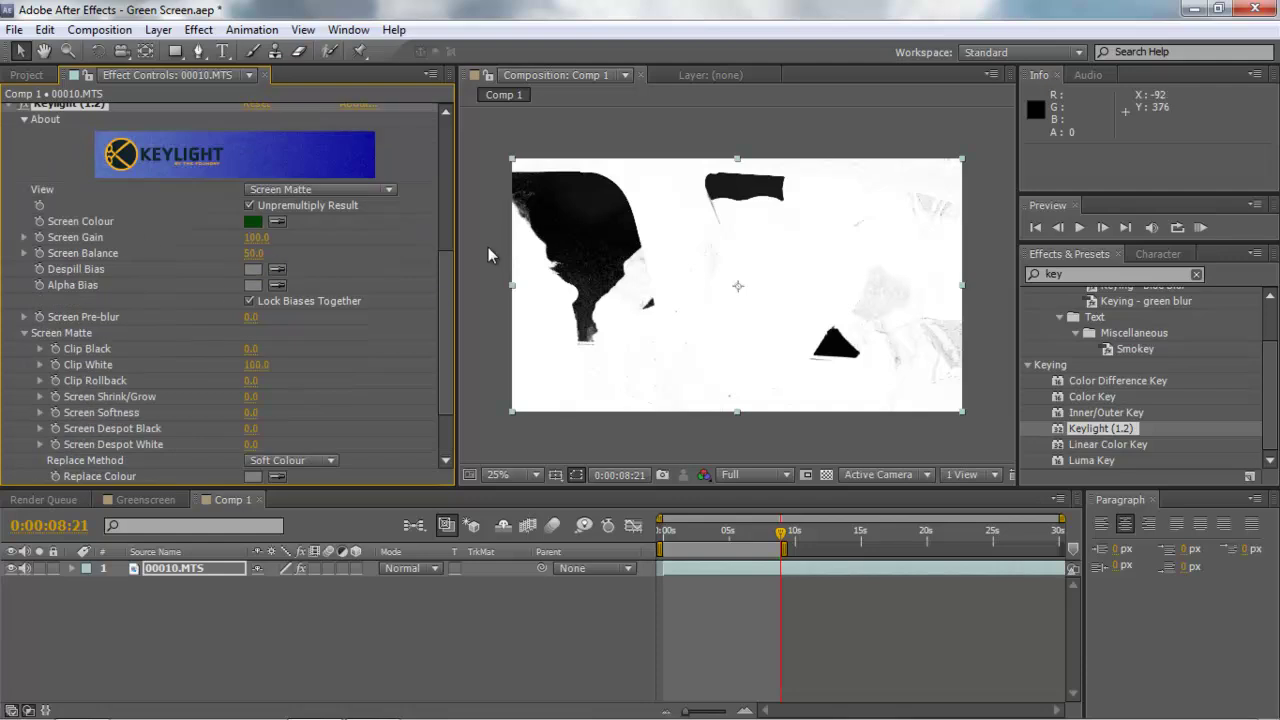
pyautogui.scroll(-2, 437, 324)
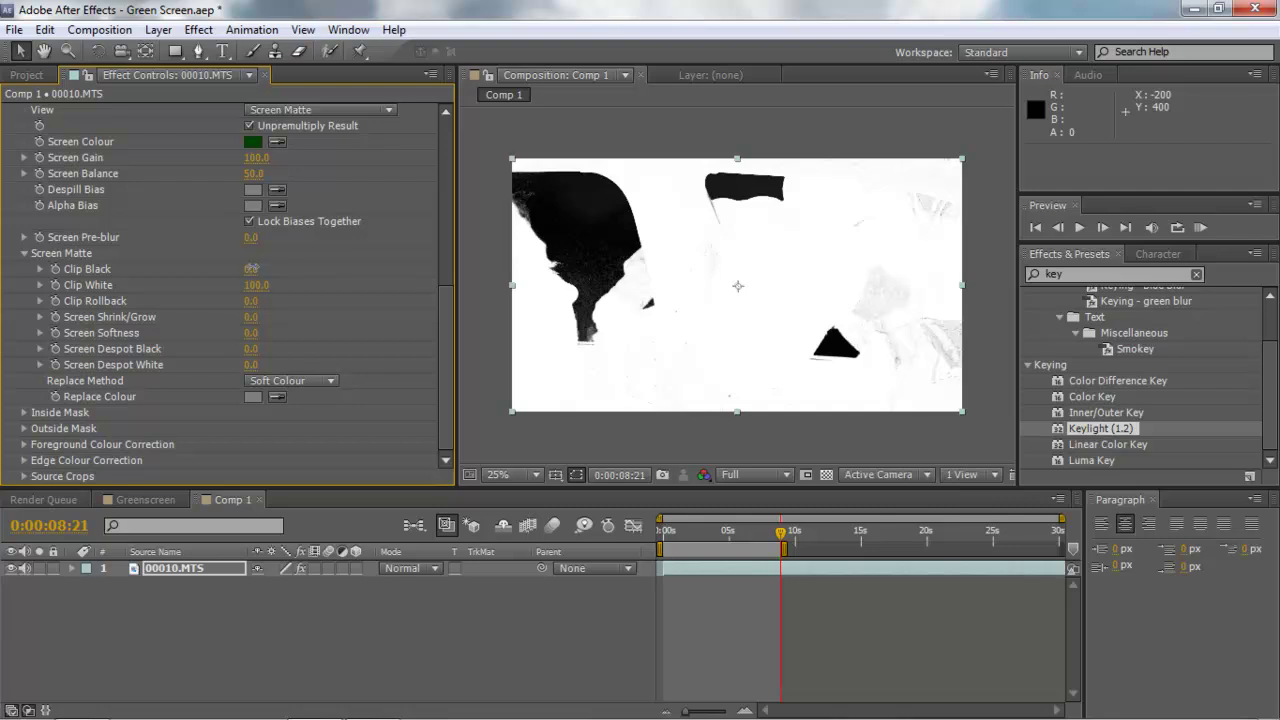
pyautogui.moveTo(252, 269); pyautogui.dragTo(285, 272)
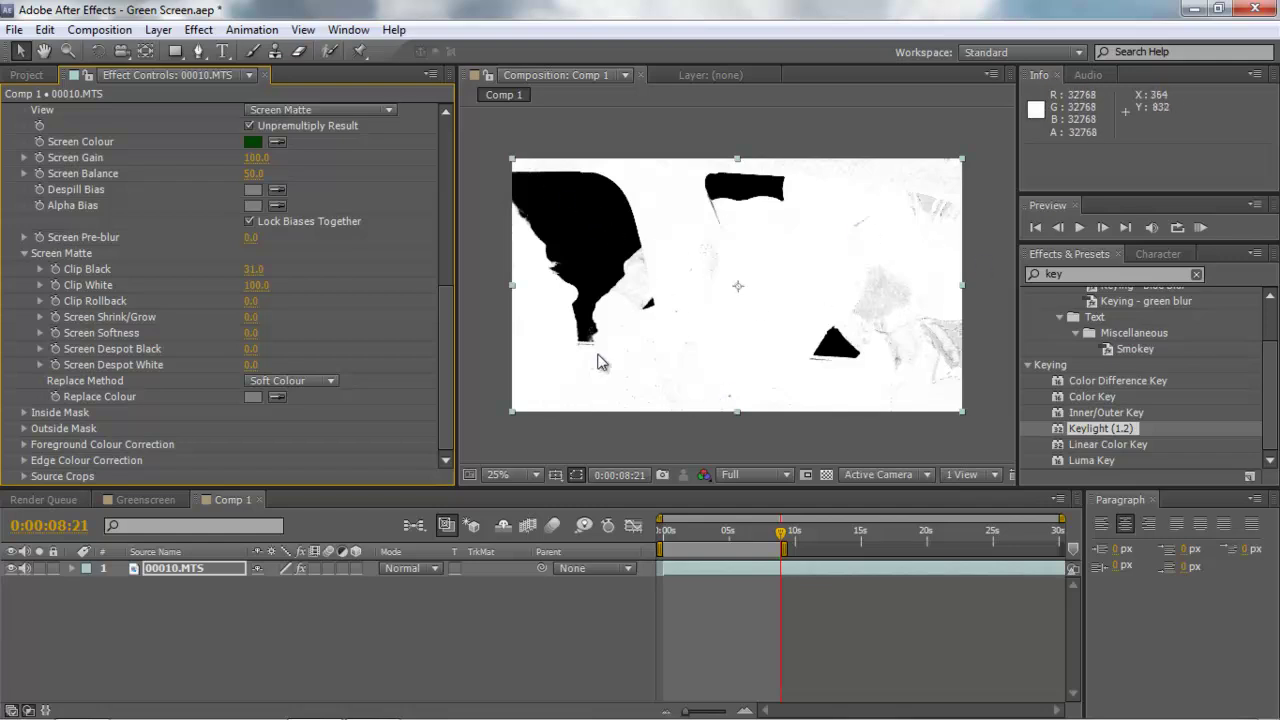
pyautogui.moveTo(258, 288); pyautogui.dragTo(246, 288)
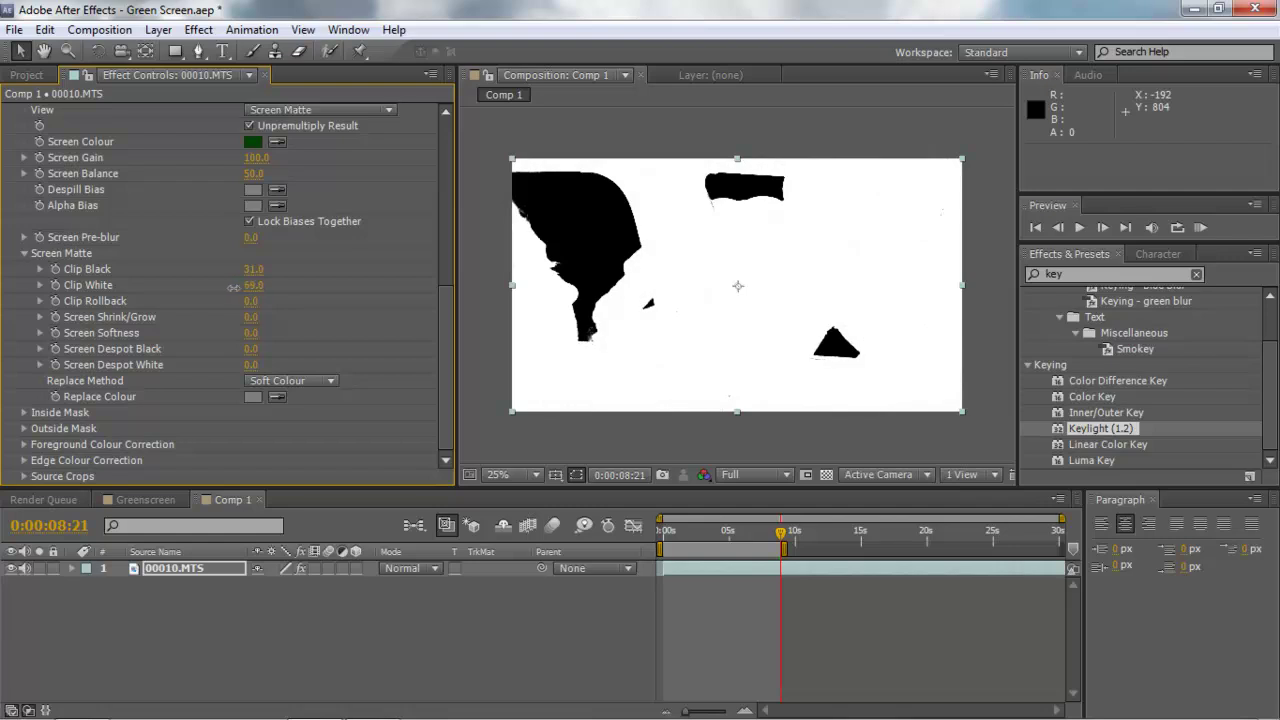
pyautogui.moveTo(215, 287); pyautogui.dragTo(210, 287)
pyautogui.moveTo(444, 346); pyautogui.dragTo(446, 315)
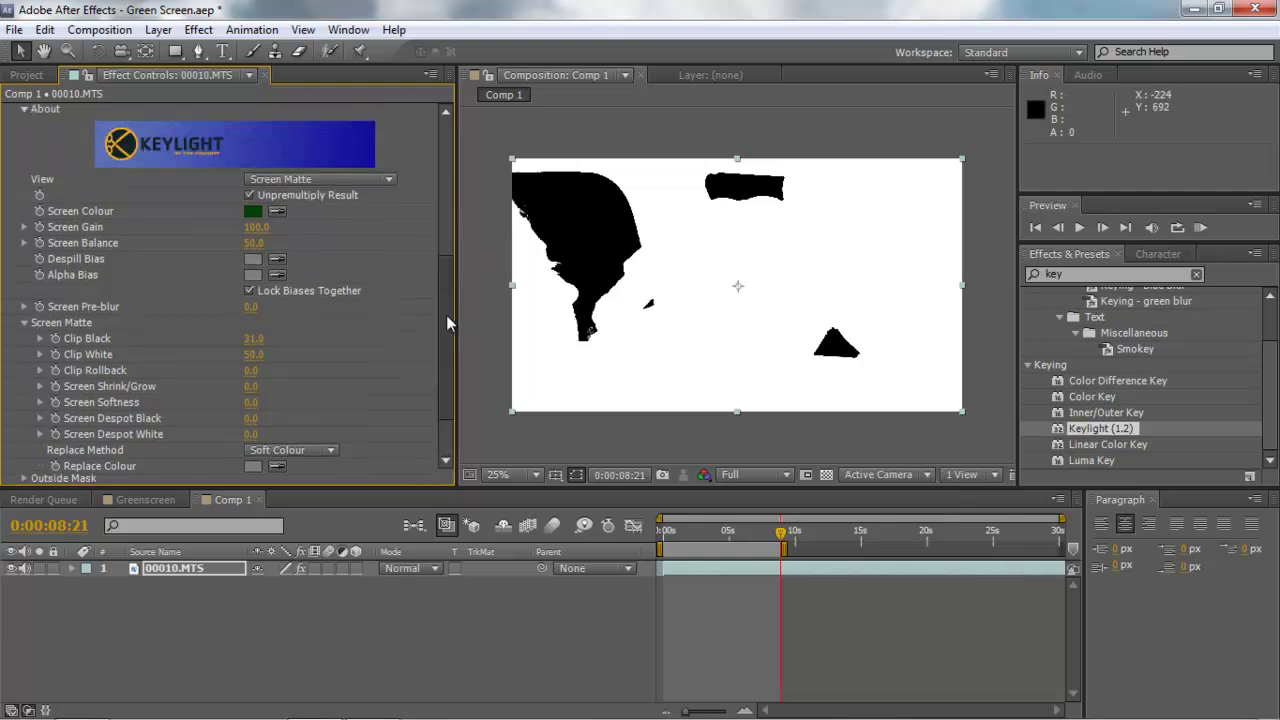
# Switch Keylight's View to Final Result and set Screen Softness to 7.1.
pyautogui.click(295, 203)
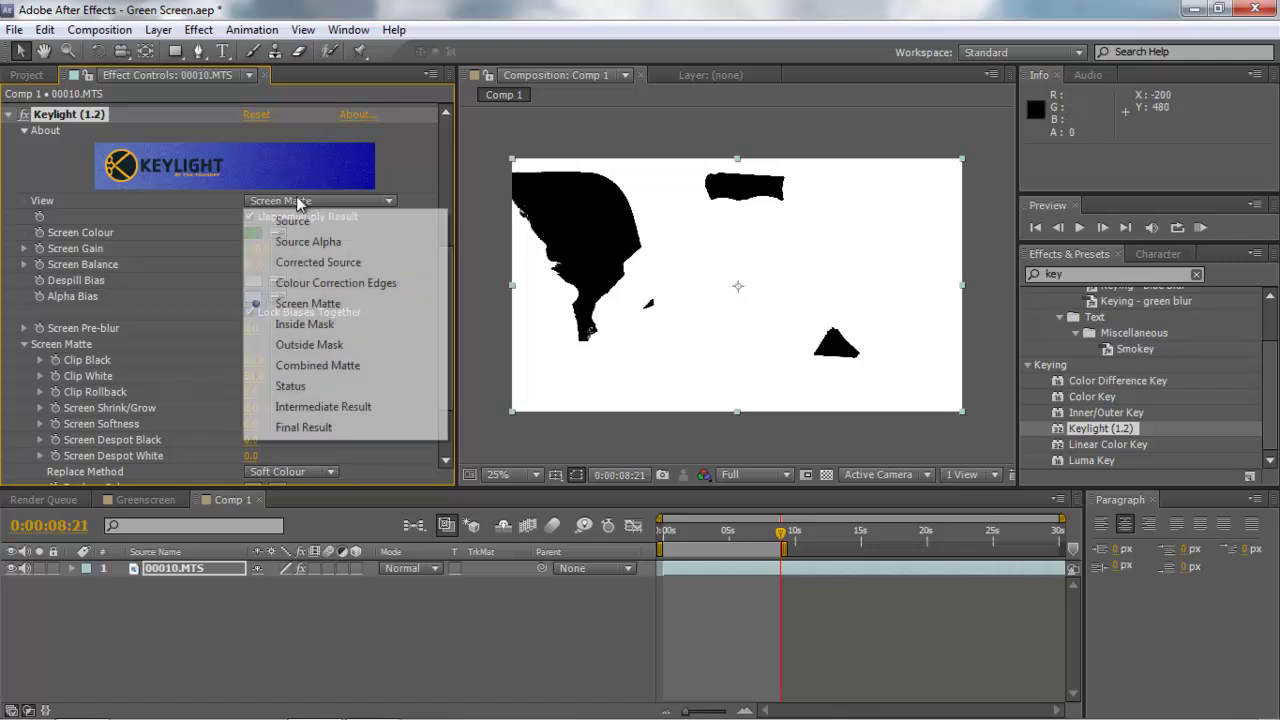
pyautogui.click(305, 427)
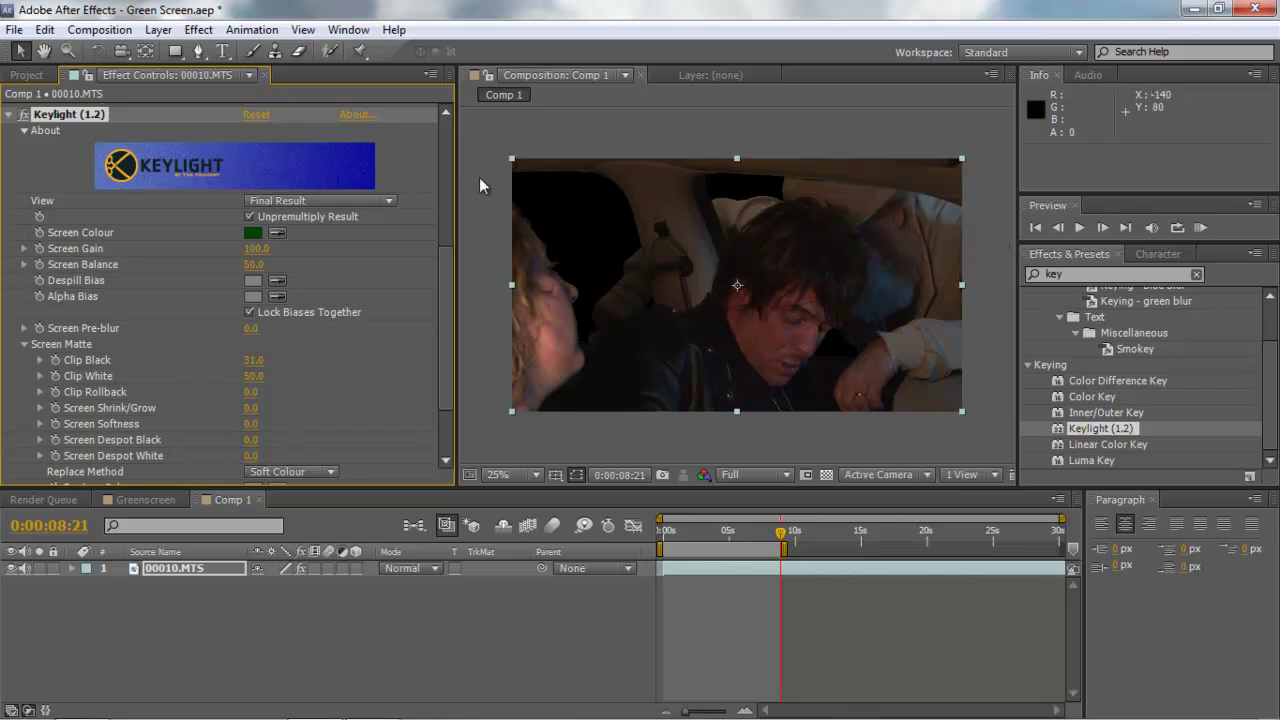
pyautogui.moveTo(443, 284); pyautogui.dragTo(441, 303)
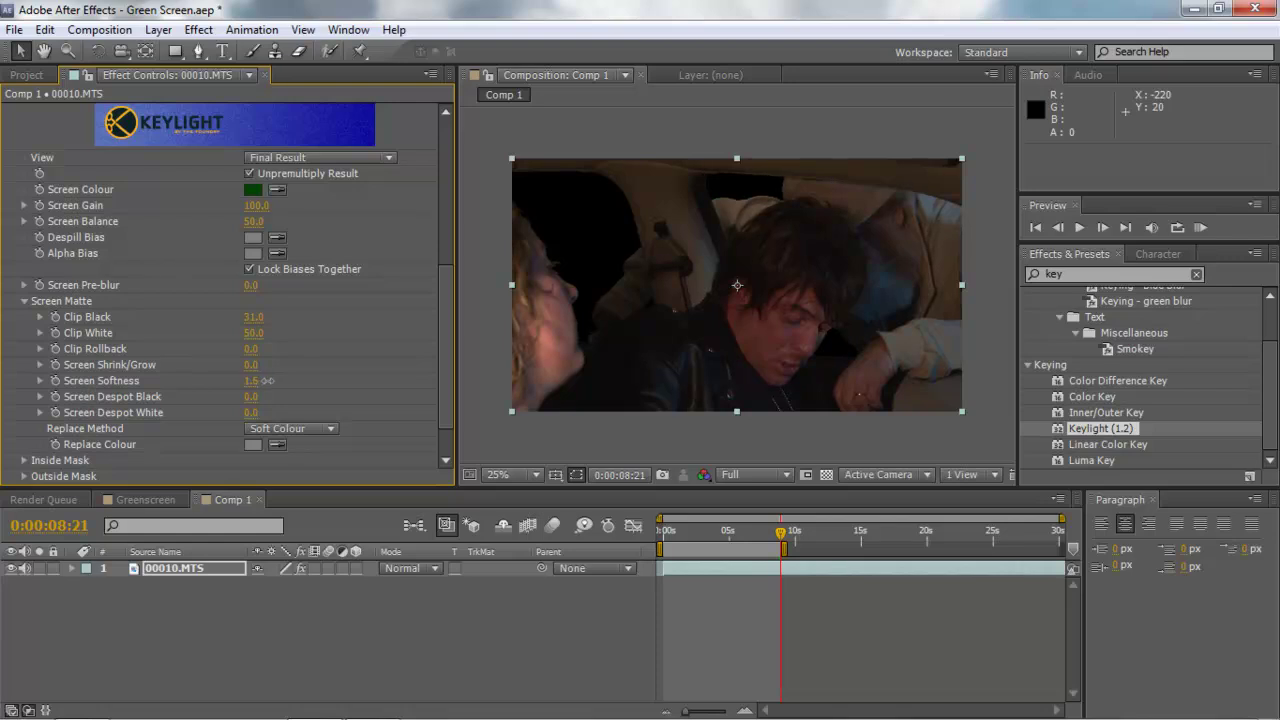
pyautogui.moveTo(330, 381); pyautogui.dragTo(369, 378)
pyautogui.moveTo(254, 381); pyautogui.dragTo(155, 398)
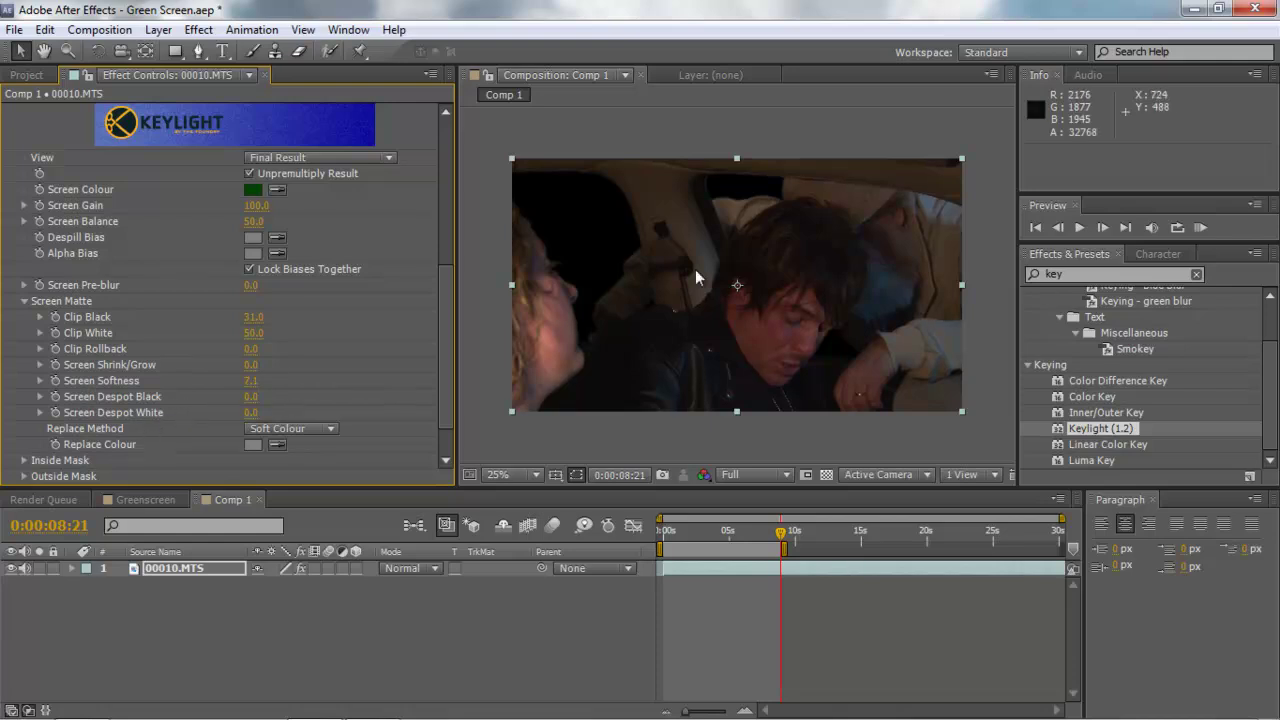
# Search the effects for "simple" and apply Simple Choker to the 00010.MTS footage.
pyautogui.click(1088, 276)
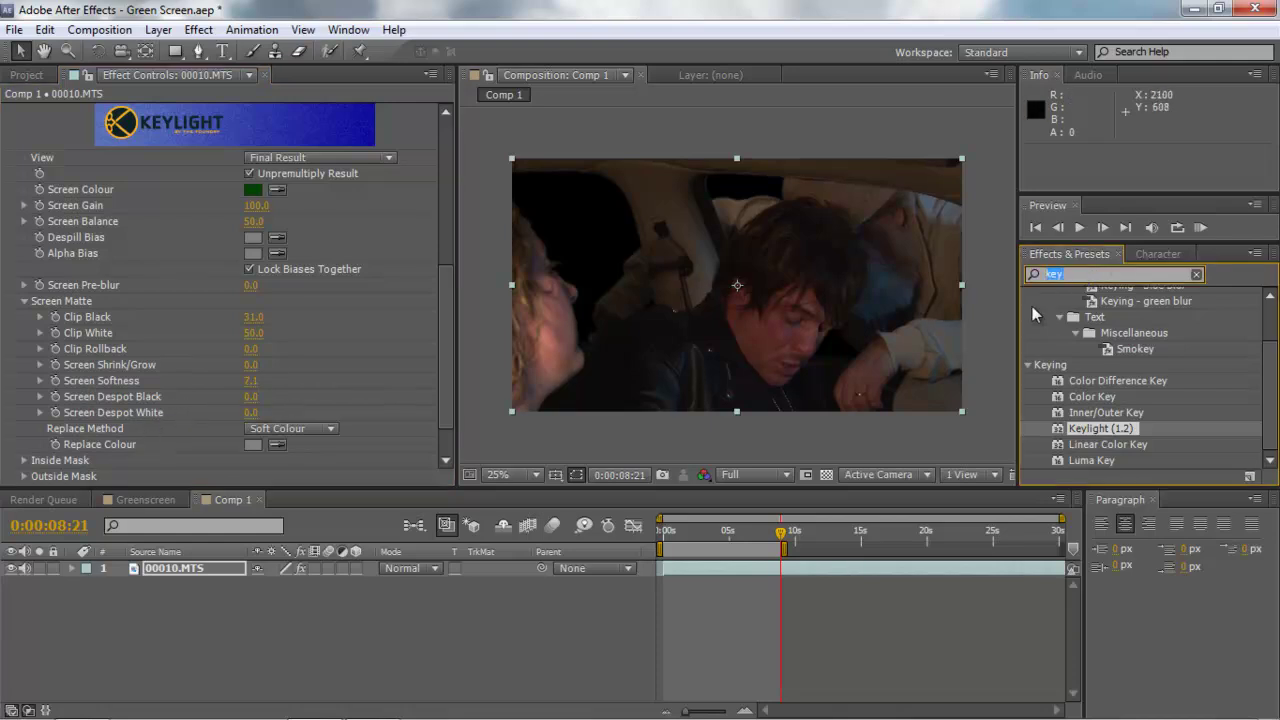
pyautogui.write('simple')
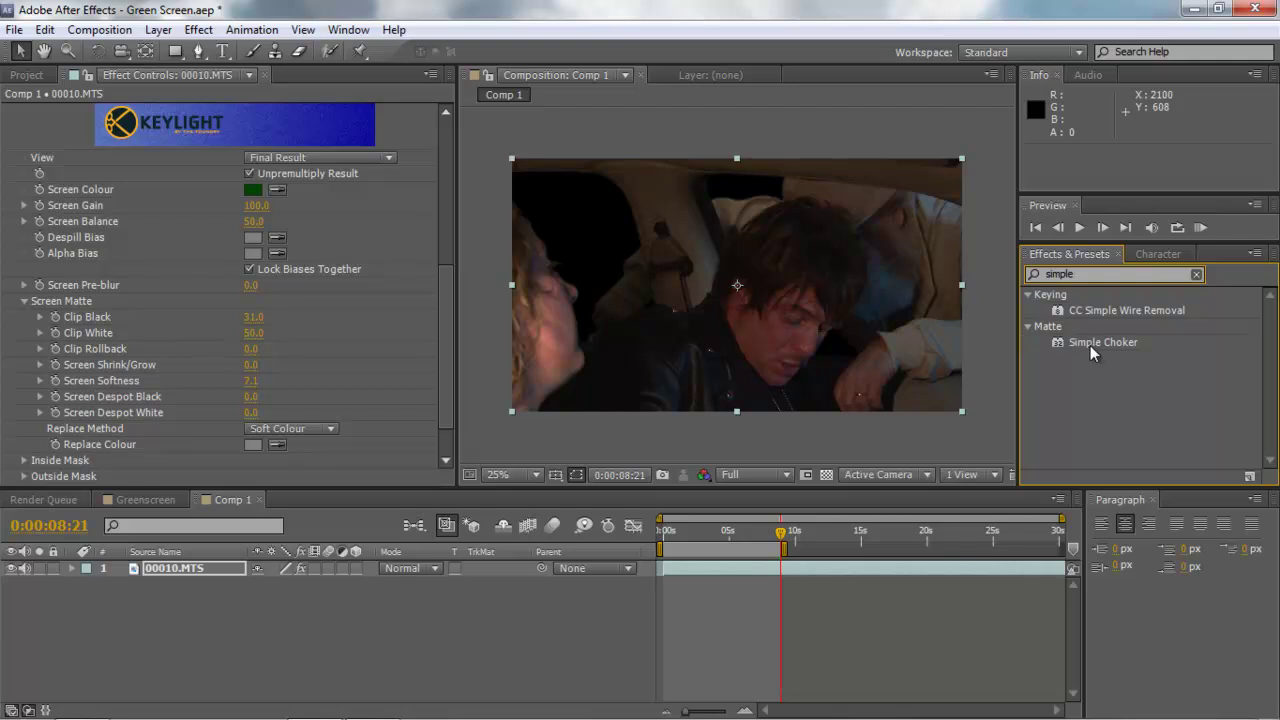
pyautogui.click(1091, 343)
pyautogui.moveTo(1078, 343); pyautogui.dragTo(698, 342)
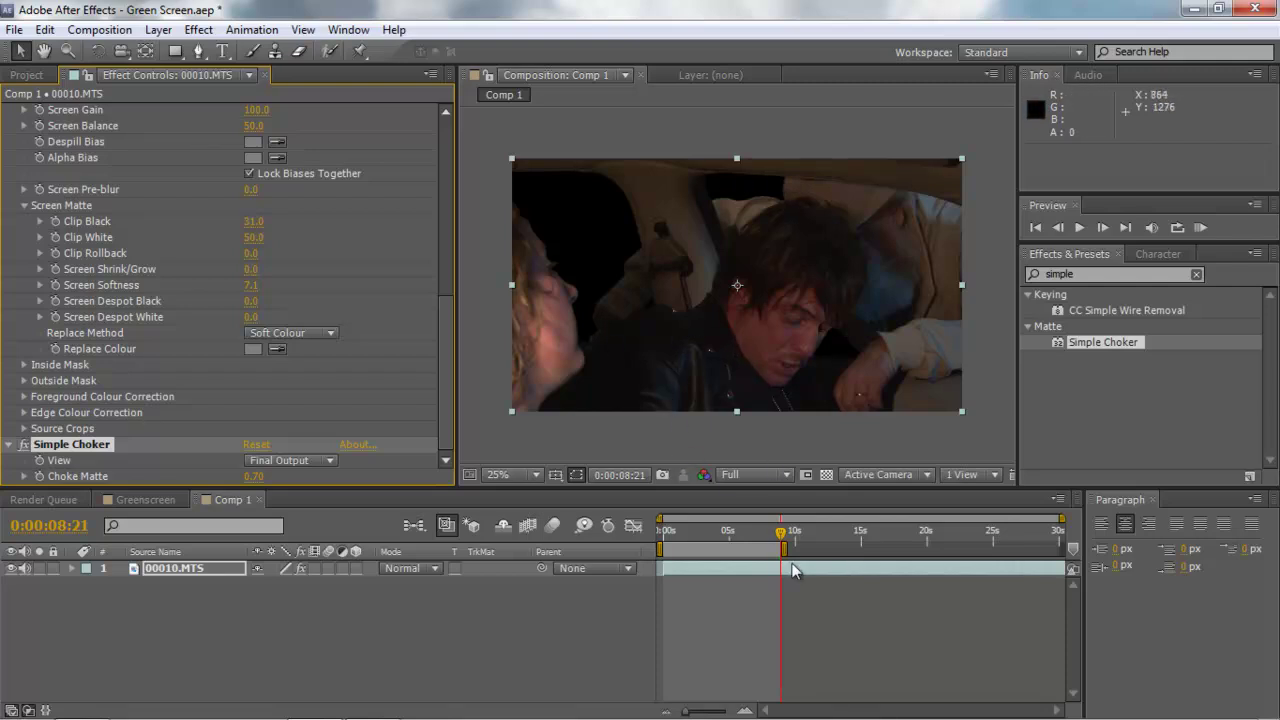
# Move the current time to 0:00:04:15 and set Simple Choker's Choke Matte to -0.60.
pyautogui.click(732, 534)
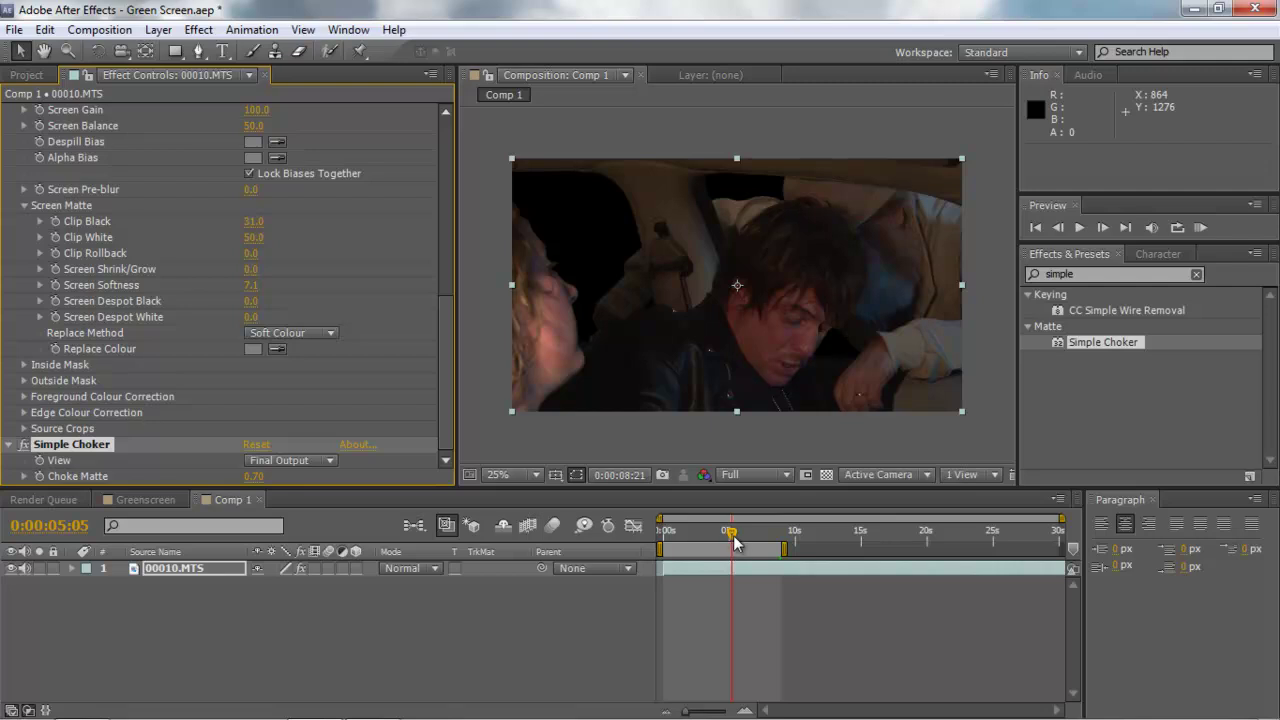
pyautogui.moveTo(731, 533); pyautogui.dragTo(704, 535)
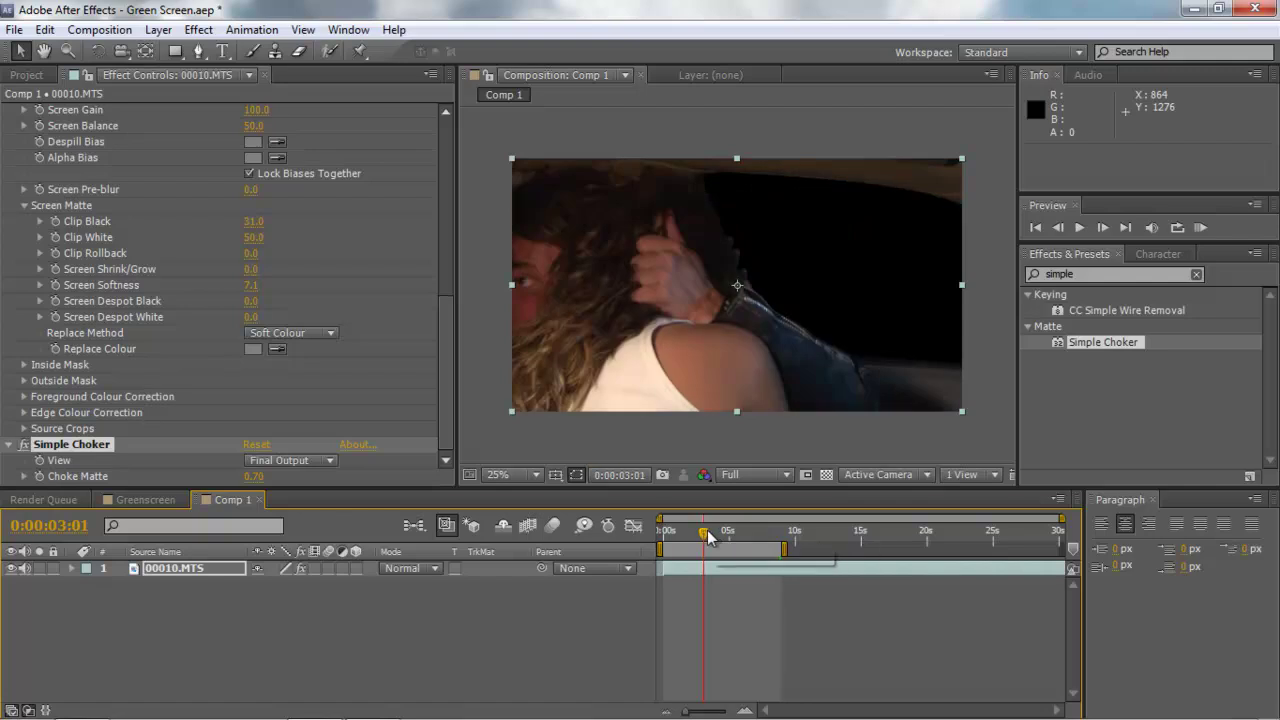
pyautogui.moveTo(705, 535); pyautogui.dragTo(727, 541)
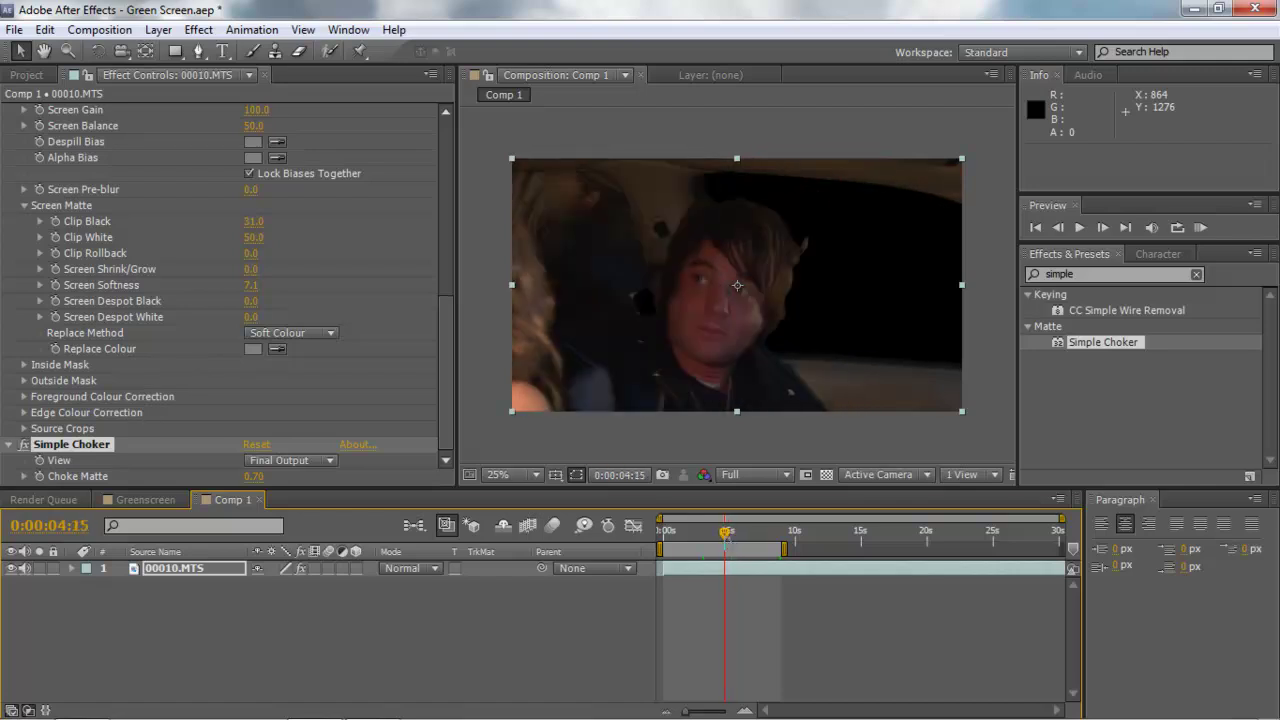
pyautogui.moveTo(256, 477); pyautogui.dragTo(249, 477)
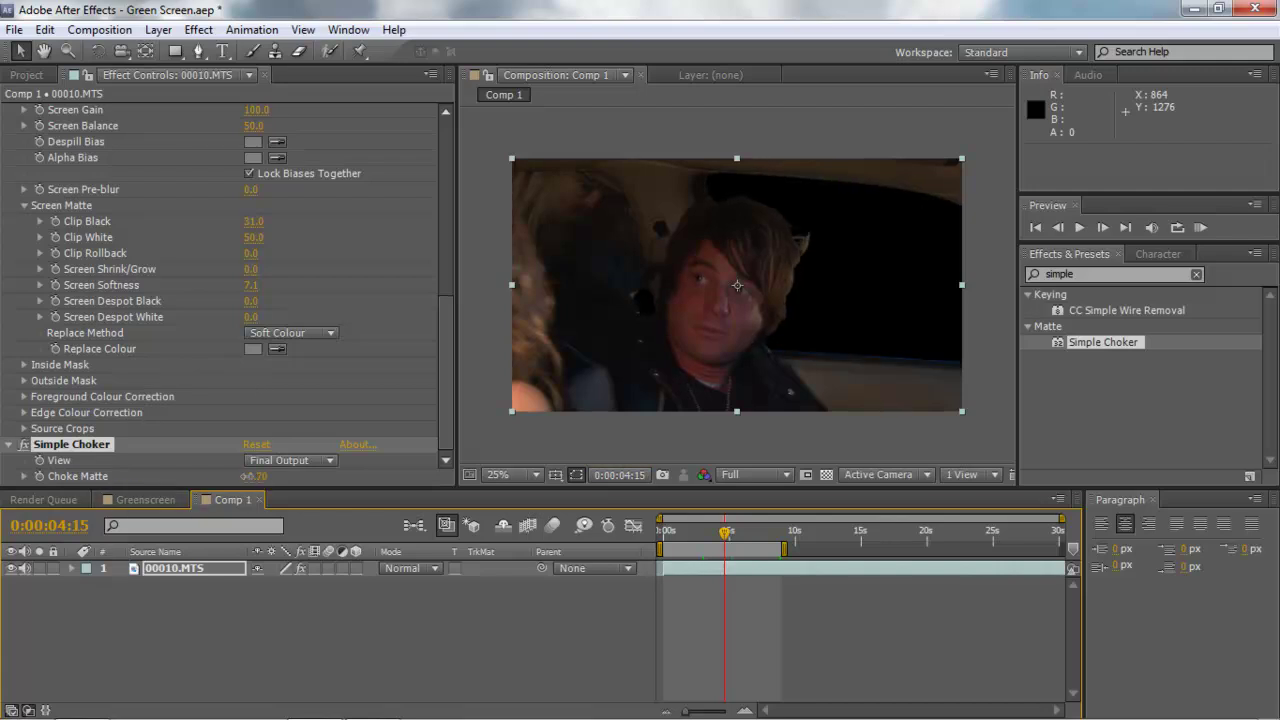
pyautogui.moveTo(246, 476); pyautogui.dragTo(225, 477)
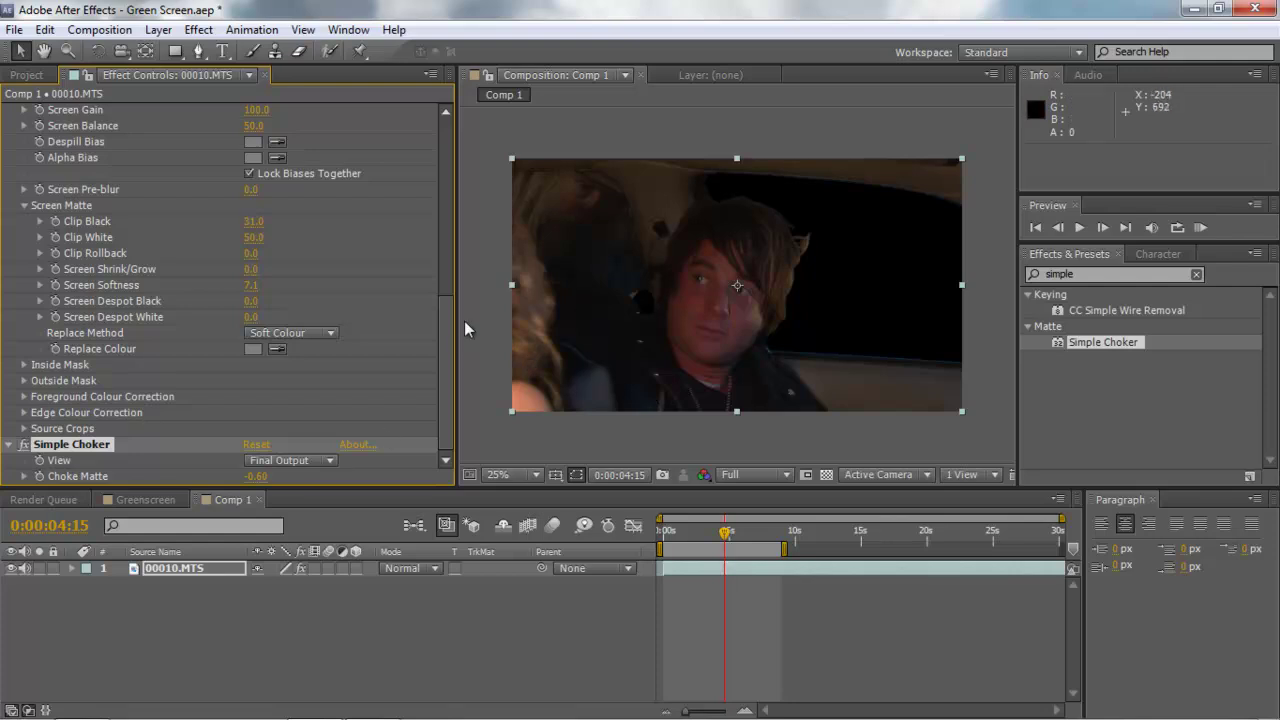
# Search the effects for "curves" and apply Curves to the 00010.MTS layer.
pyautogui.moveTo(446, 362); pyautogui.dragTo(435, 410)
pyautogui.click(1083, 273)
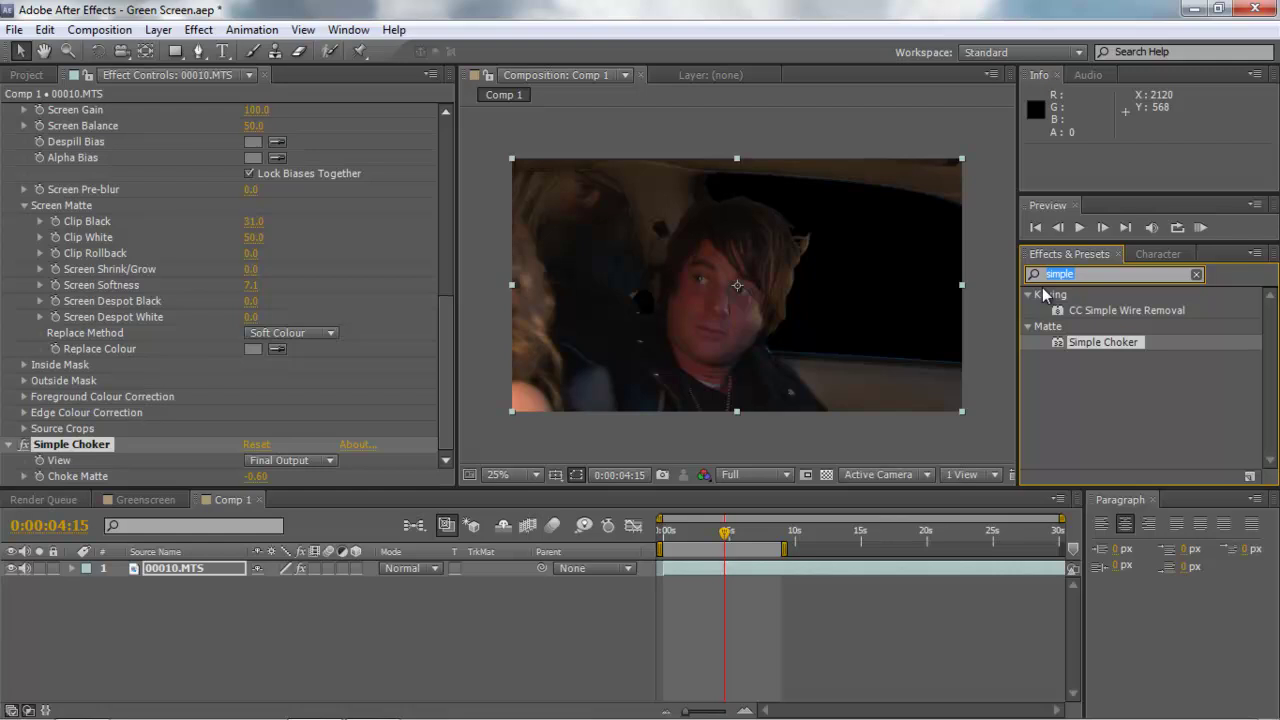
pyautogui.write('curves')
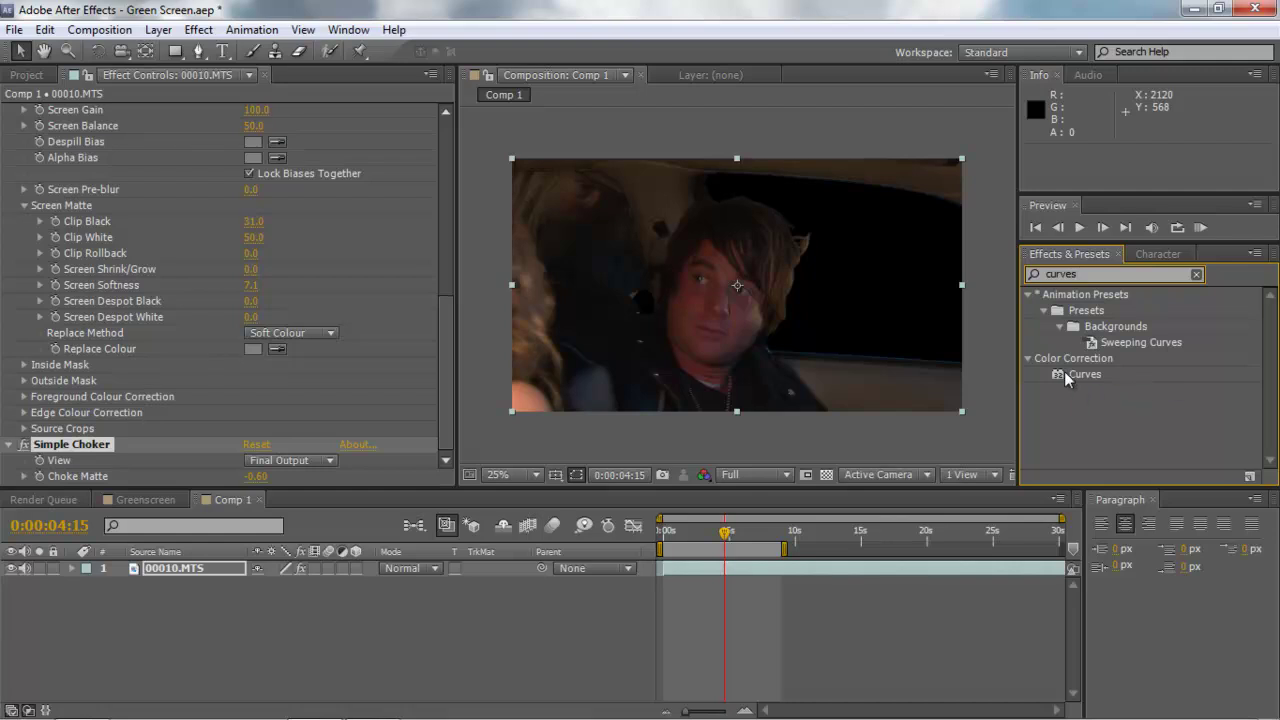
pyautogui.moveTo(1057, 373); pyautogui.dragTo(157, 567)
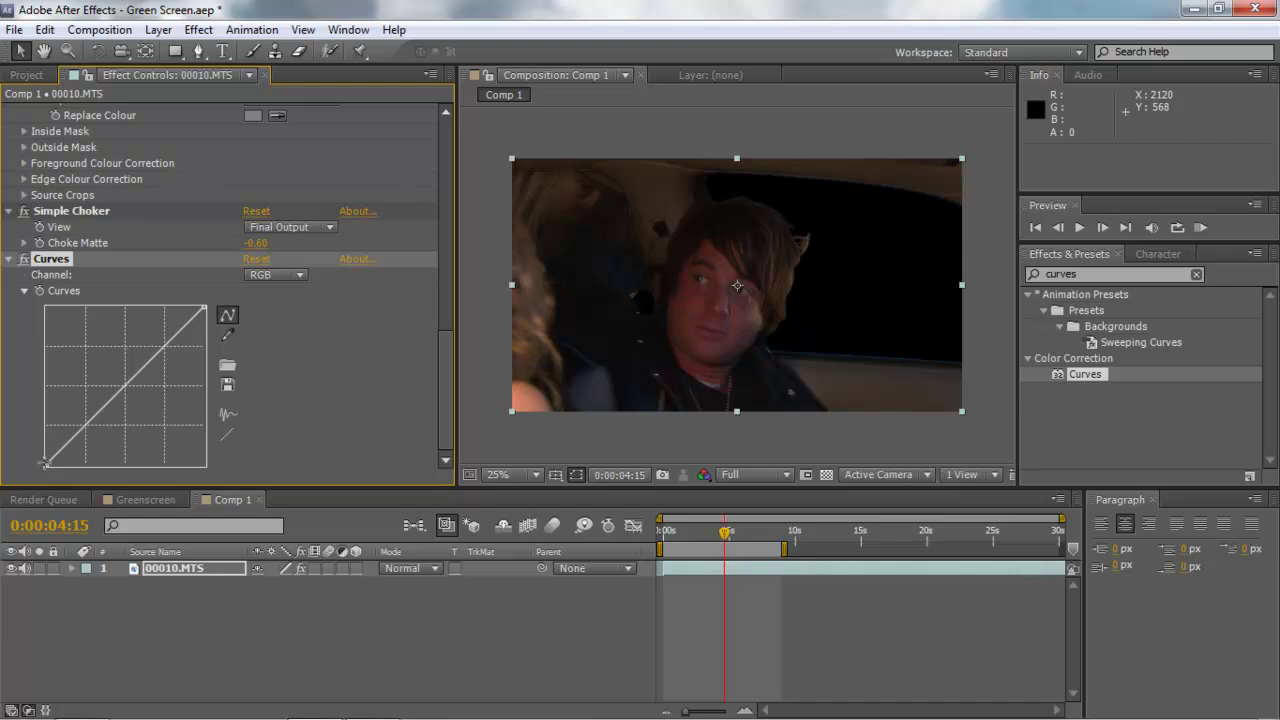
# Shape the footage's RGB curve into a slight S, moving the black point inward, raising the highlights and lowering the shadows.
pyautogui.moveTo(46, 464); pyautogui.dragTo(52, 467)
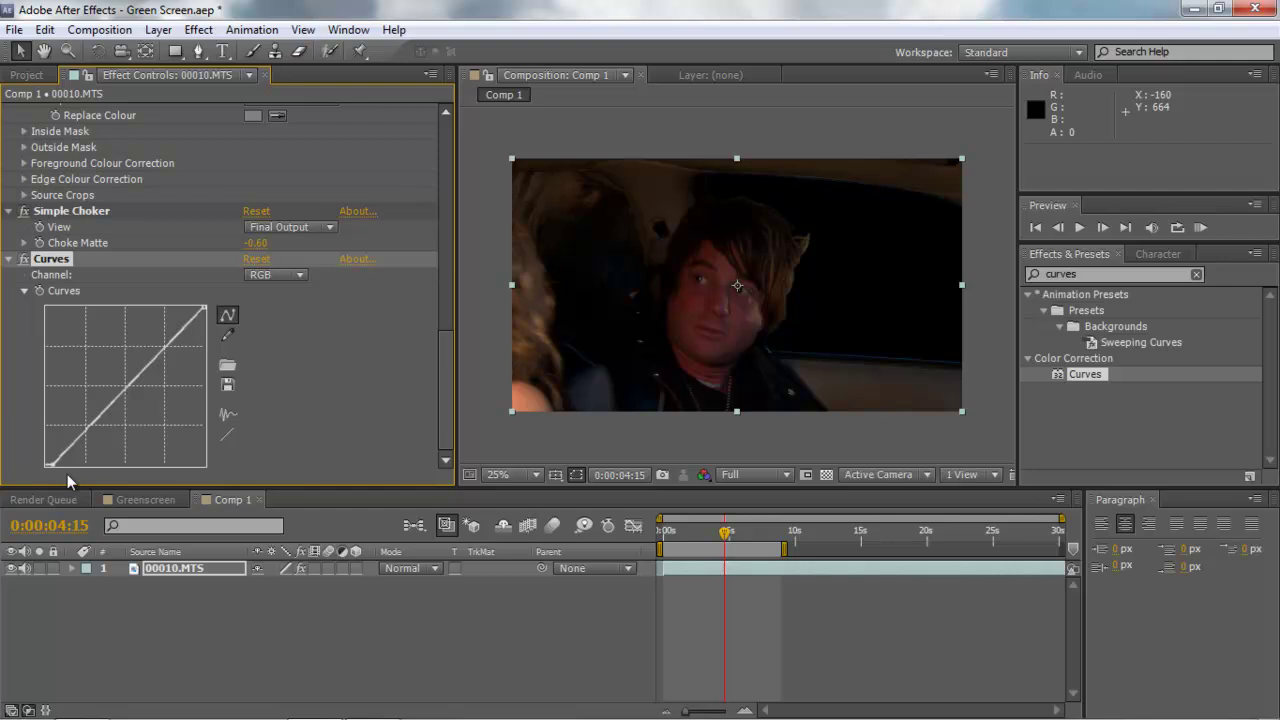
pyautogui.moveTo(50, 462); pyautogui.dragTo(52, 496)
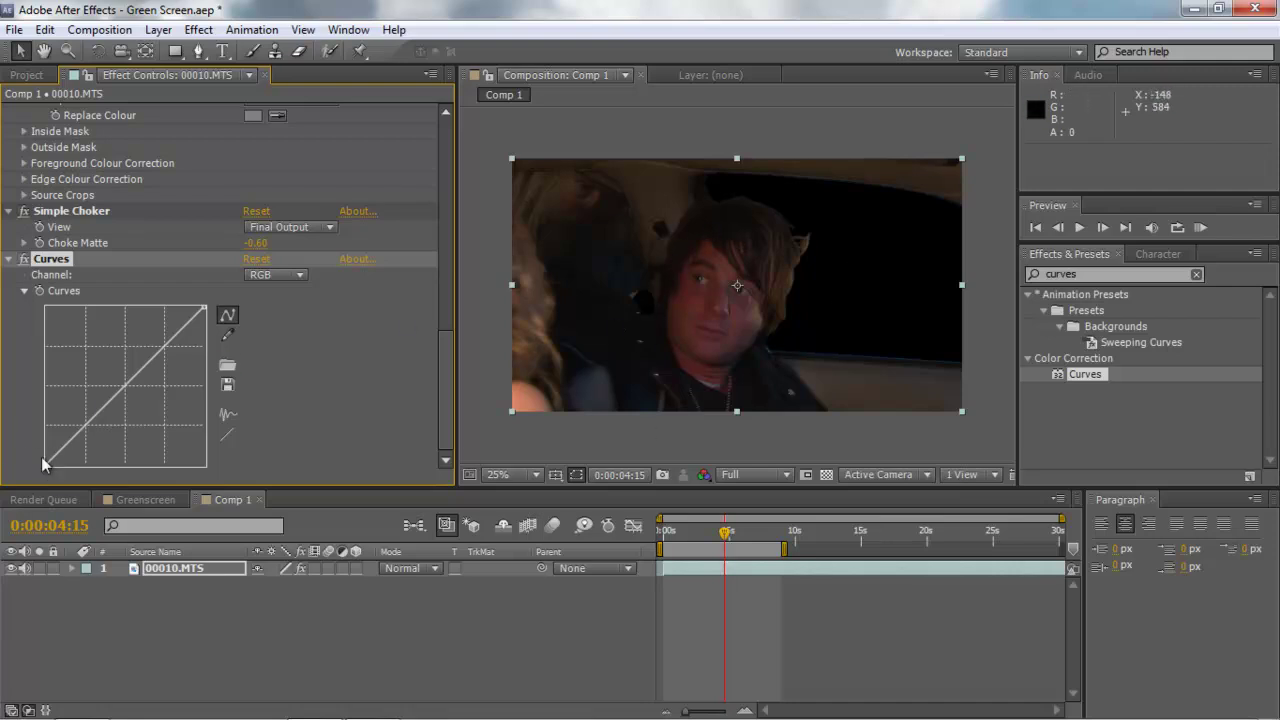
pyautogui.moveTo(45, 462); pyautogui.dragTo(62, 484)
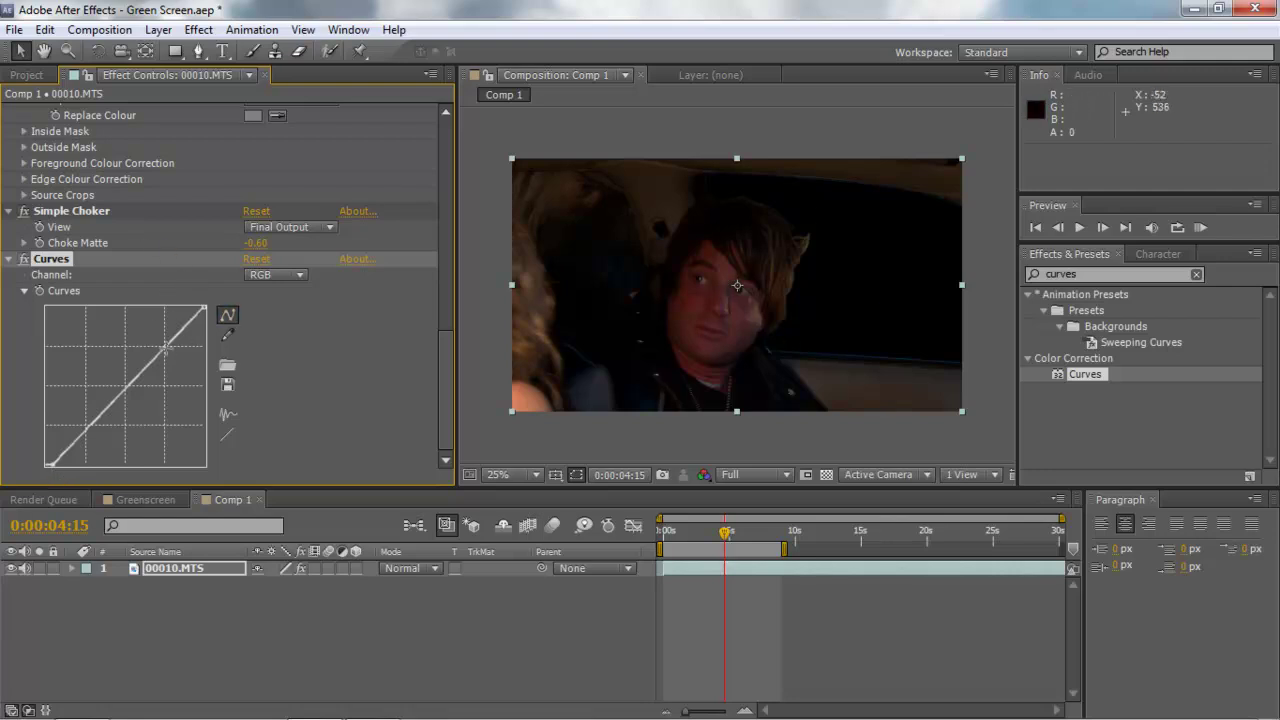
pyautogui.moveTo(166, 347); pyautogui.dragTo(162, 343)
pyautogui.moveTo(163, 344); pyautogui.dragTo(164, 346)
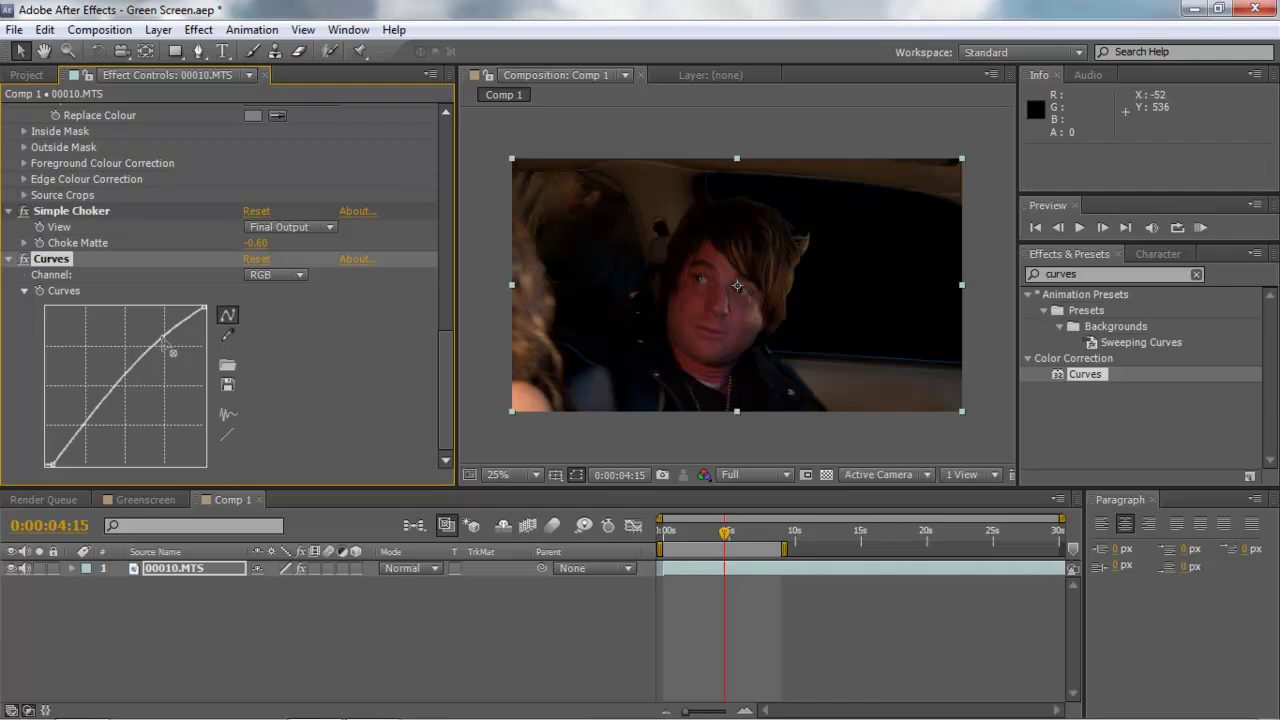
pyautogui.moveTo(85, 426); pyautogui.dragTo(97, 444)
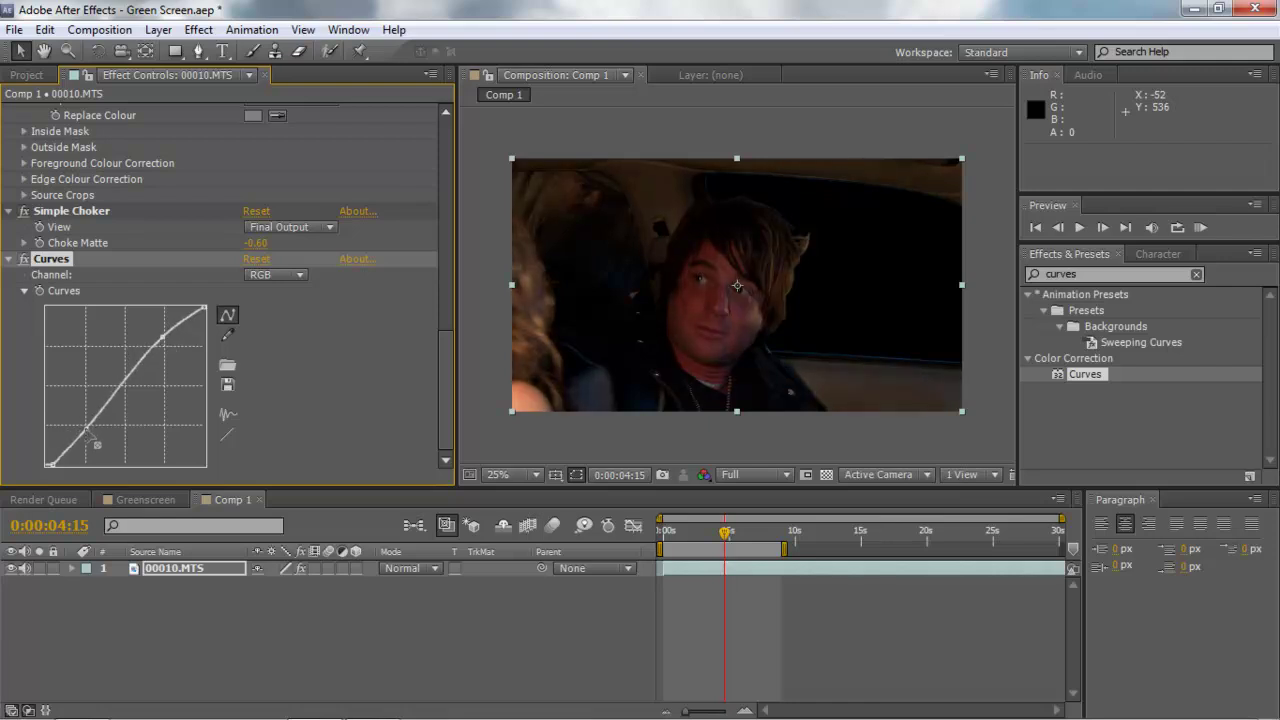
# Switch the footage's Curves channel to Blue and pull the middle of the curve slightly down.
pyautogui.click(291, 278)
pyautogui.click(294, 359)
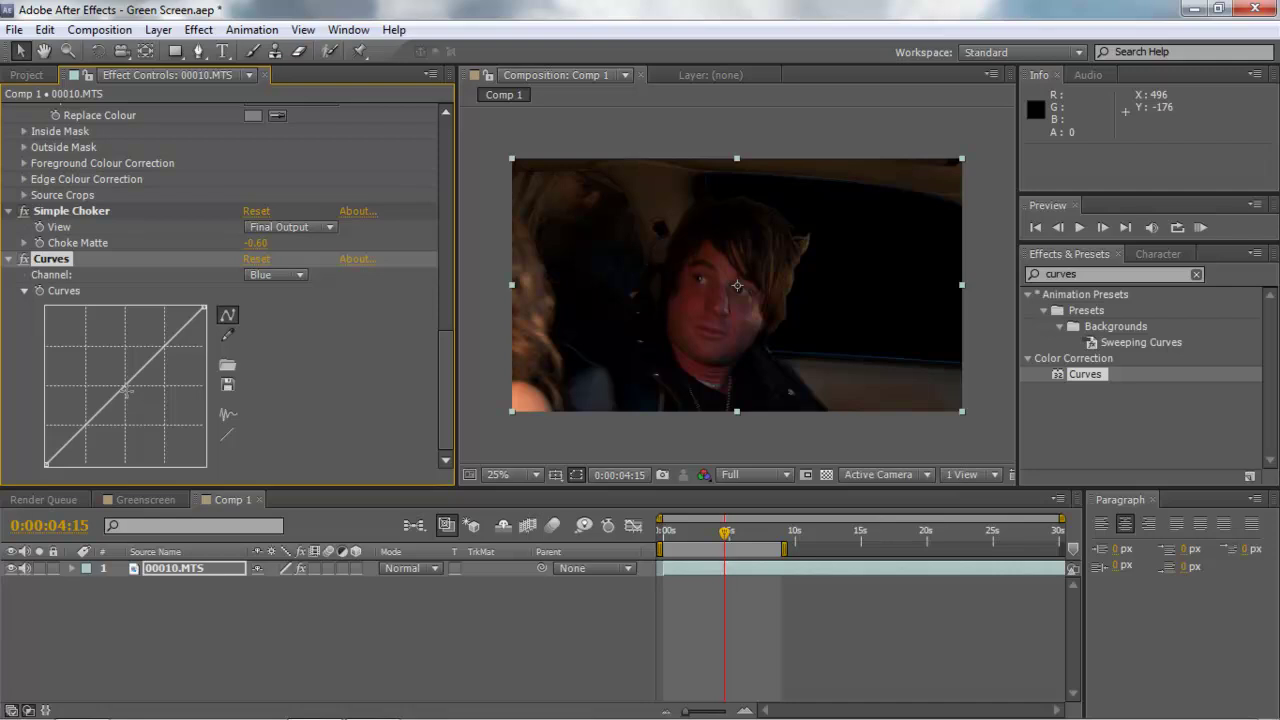
pyautogui.moveTo(127, 386); pyautogui.dragTo(130, 399)
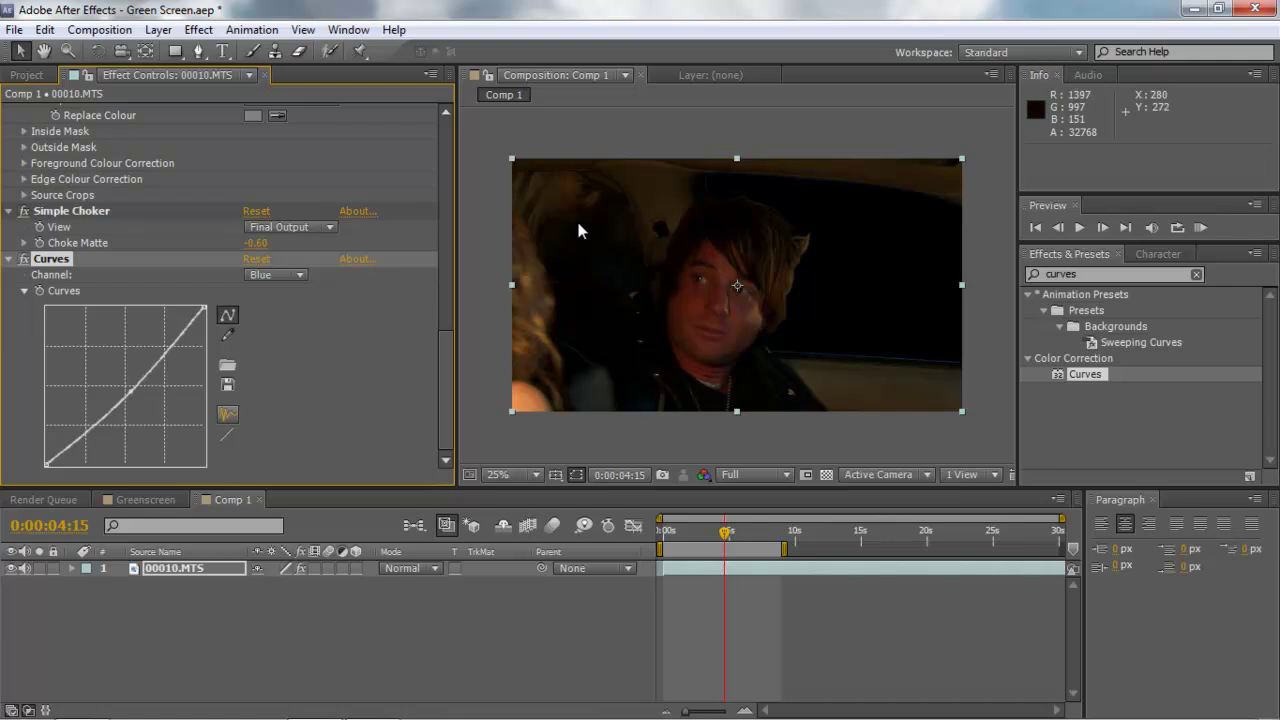
# Add the _DSC1785.JPG image from the project to Comp 1 as a layer beneath 00010.MTS.
pyautogui.moveTo(449, 389); pyautogui.dragTo(442, 140)
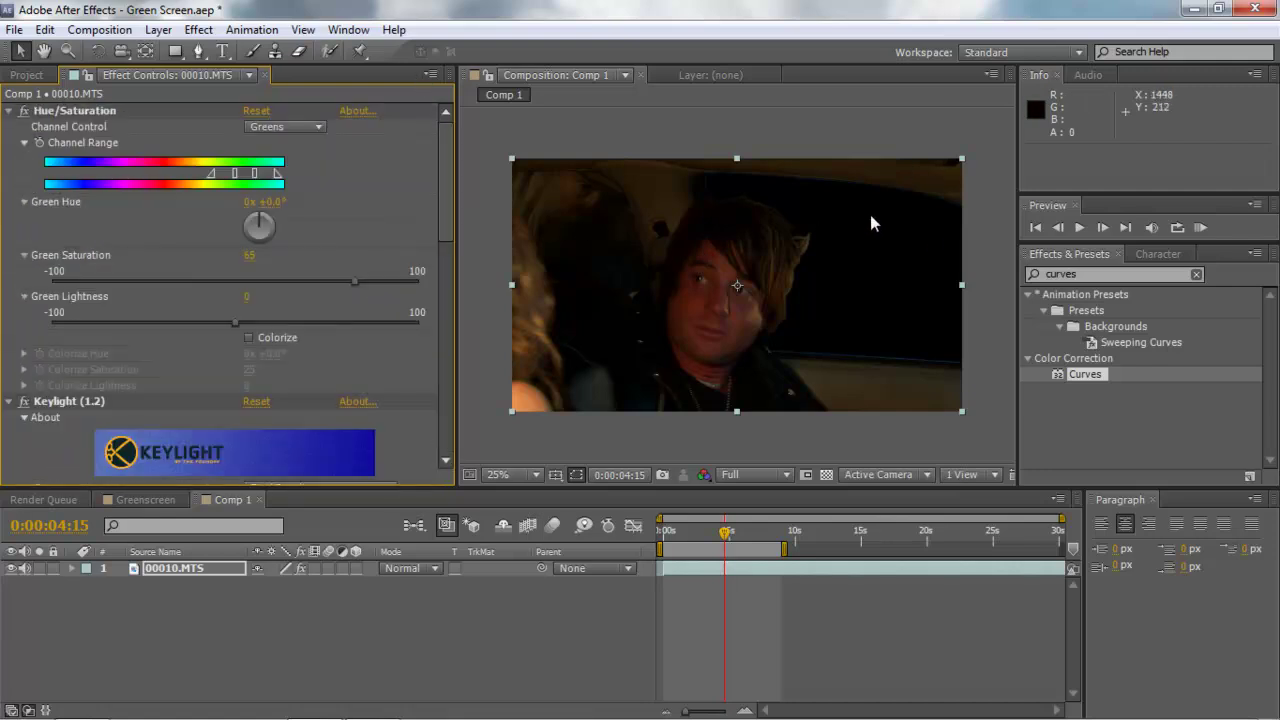
pyautogui.click(27, 75)
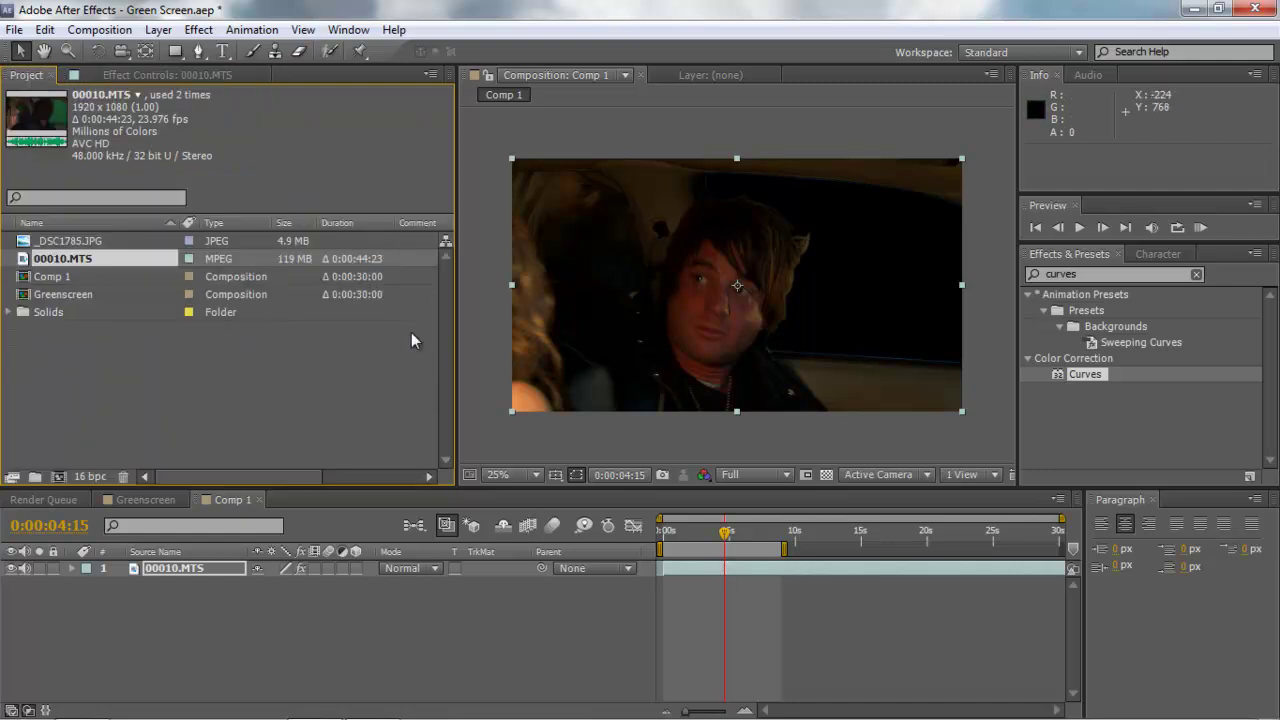
pyautogui.click(71, 239)
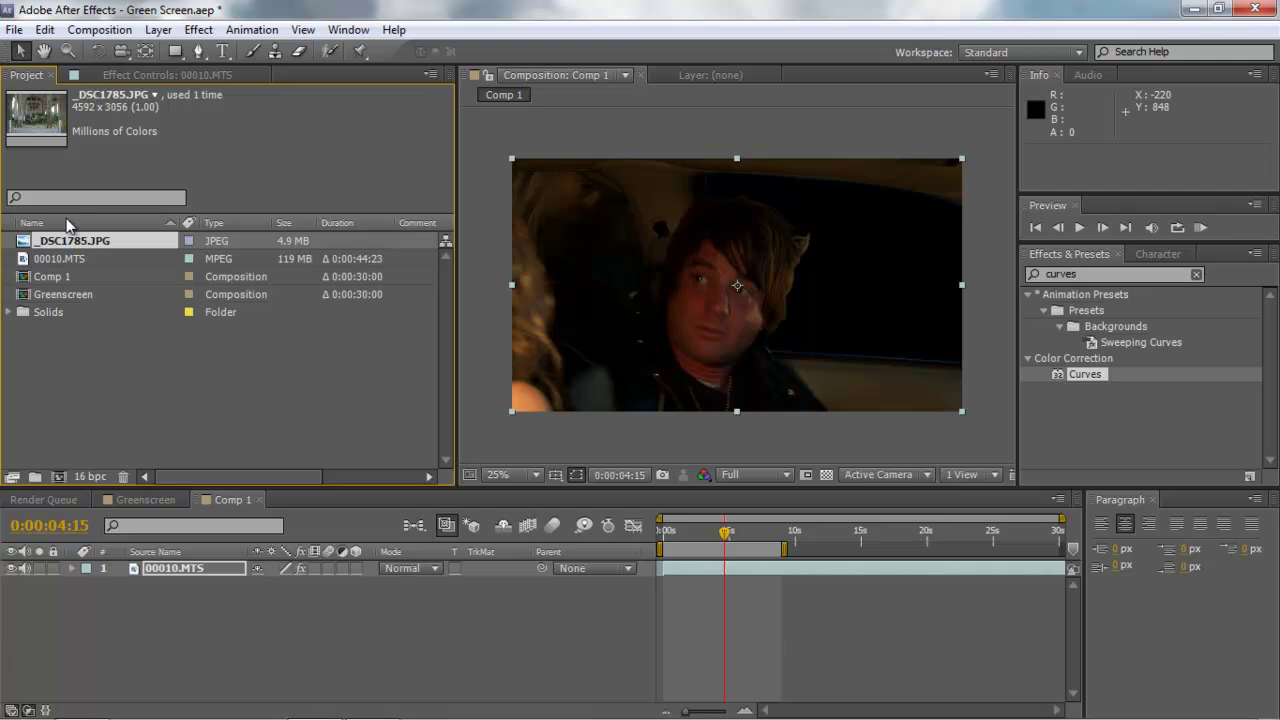
pyautogui.moveTo(65, 245); pyautogui.dragTo(145, 588)
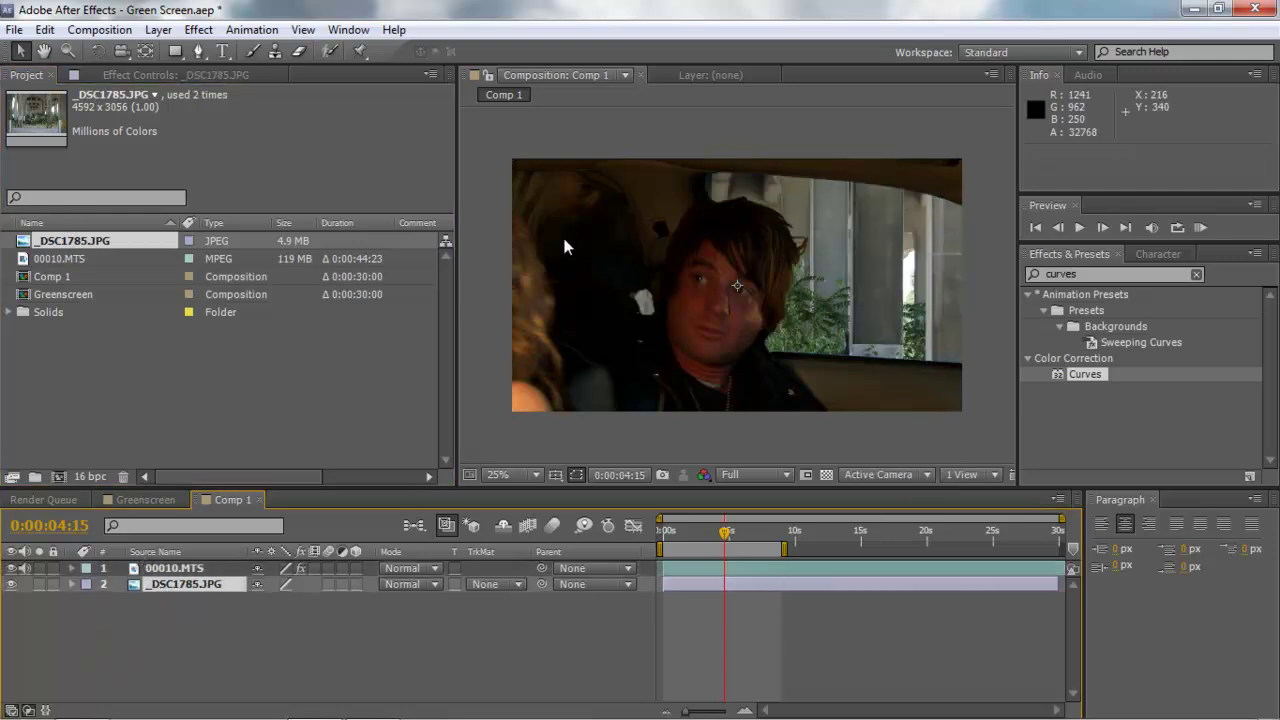
# Scale the _DSC1785.JPG background to 55% and position it at about 1212, 540 behind the car window.
pyautogui.moveTo(873, 306); pyautogui.dragTo(947, 317)
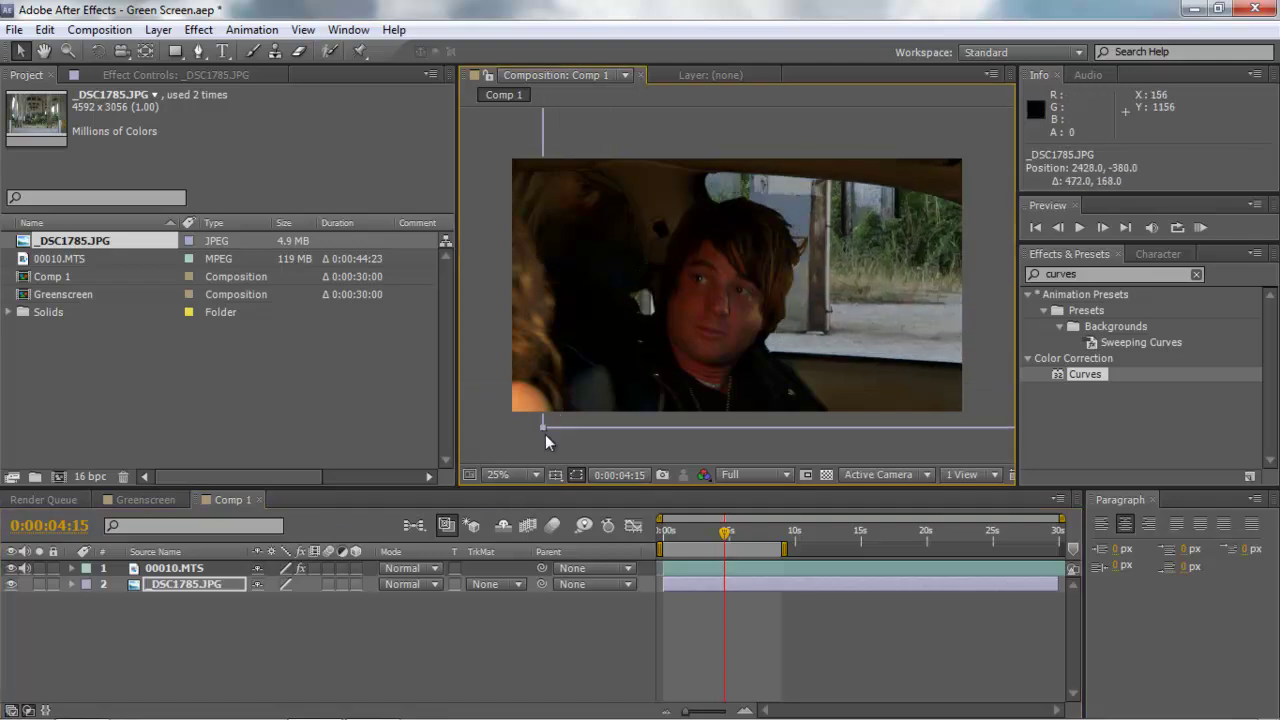
pyautogui.moveTo(544, 427); pyautogui.dragTo(716, 337)
pyautogui.moveTo(907, 237); pyautogui.dragTo(725, 245)
pyautogui.moveTo(526, 323); pyautogui.dragTo(584, 277)
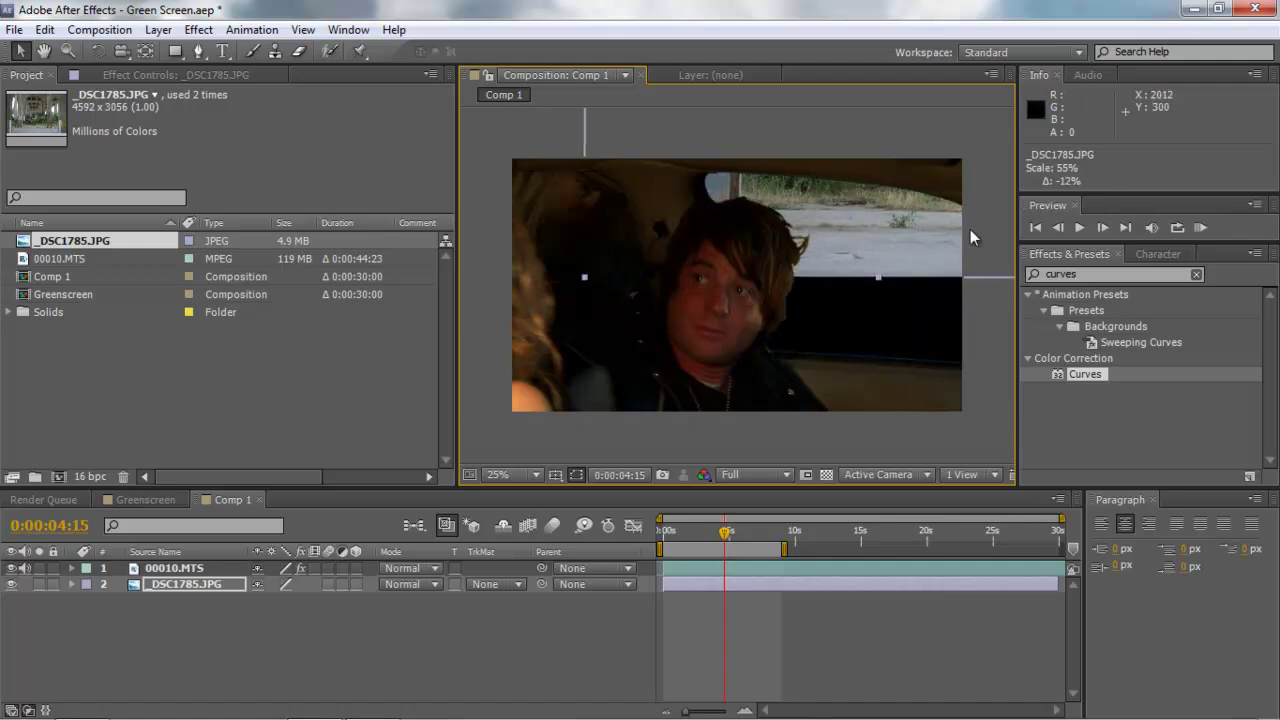
pyautogui.moveTo(903, 256); pyautogui.dragTo(791, 446)
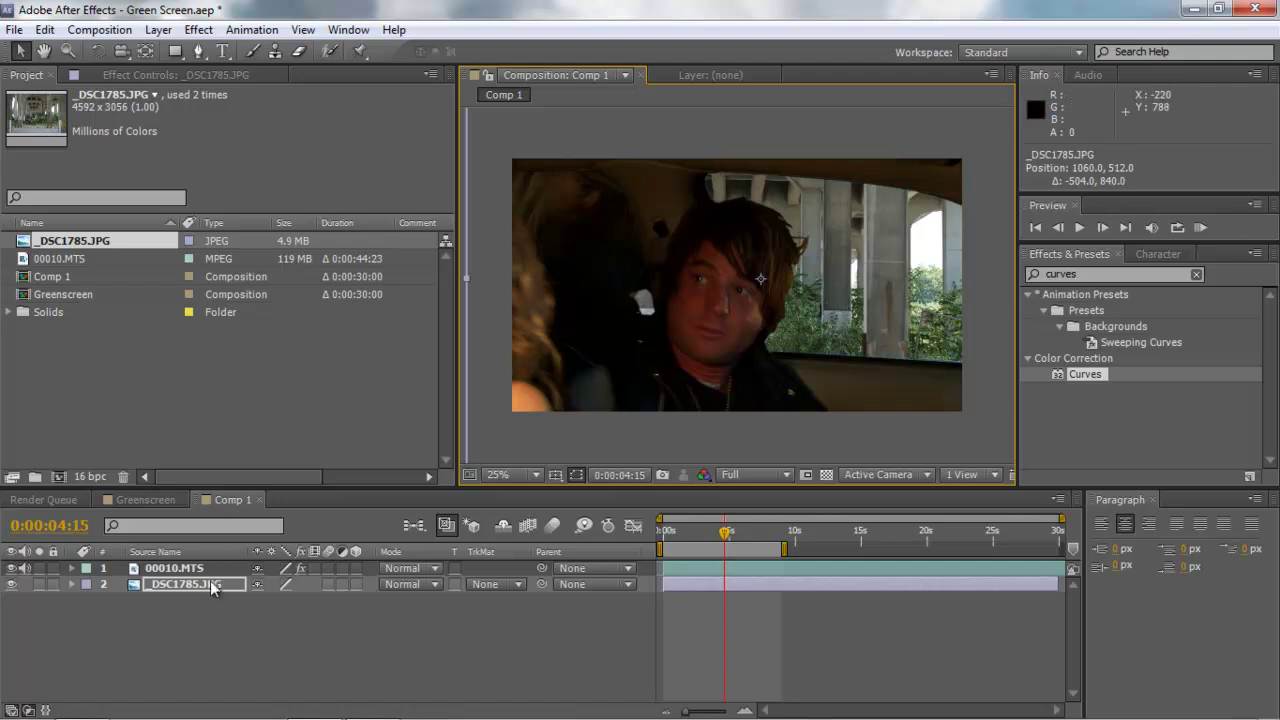
pyautogui.moveTo(874, 287); pyautogui.dragTo(903, 287)
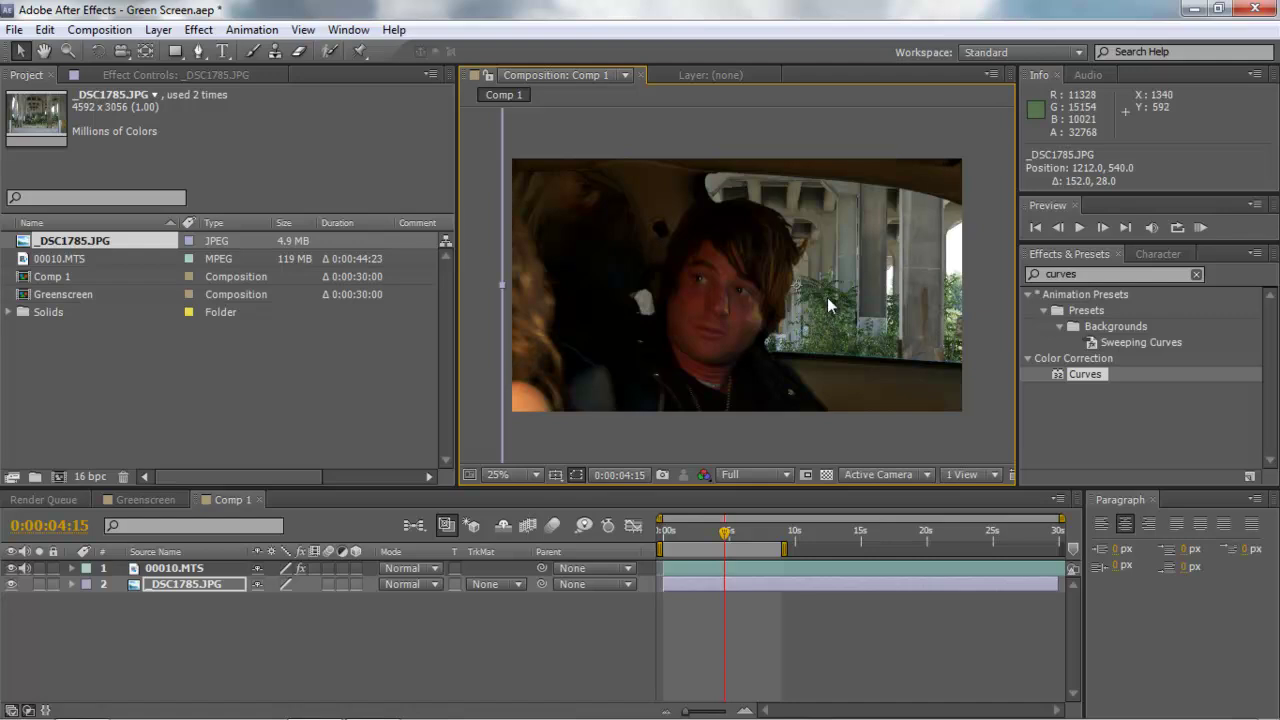
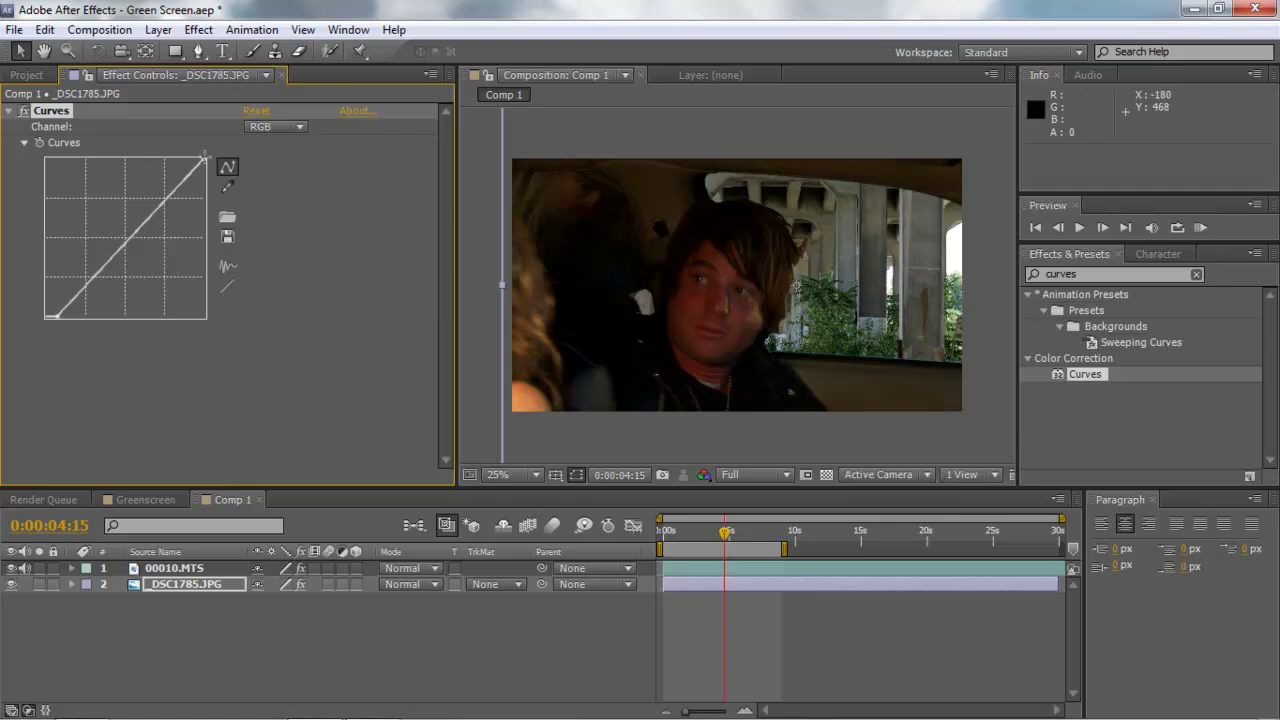
# In the RGB curve on _DSC1785.JPG, lower the white point to about 70% and add two points shaping shadows and midtones.
pyautogui.moveTo(204, 159); pyautogui.dragTo(227, 213)
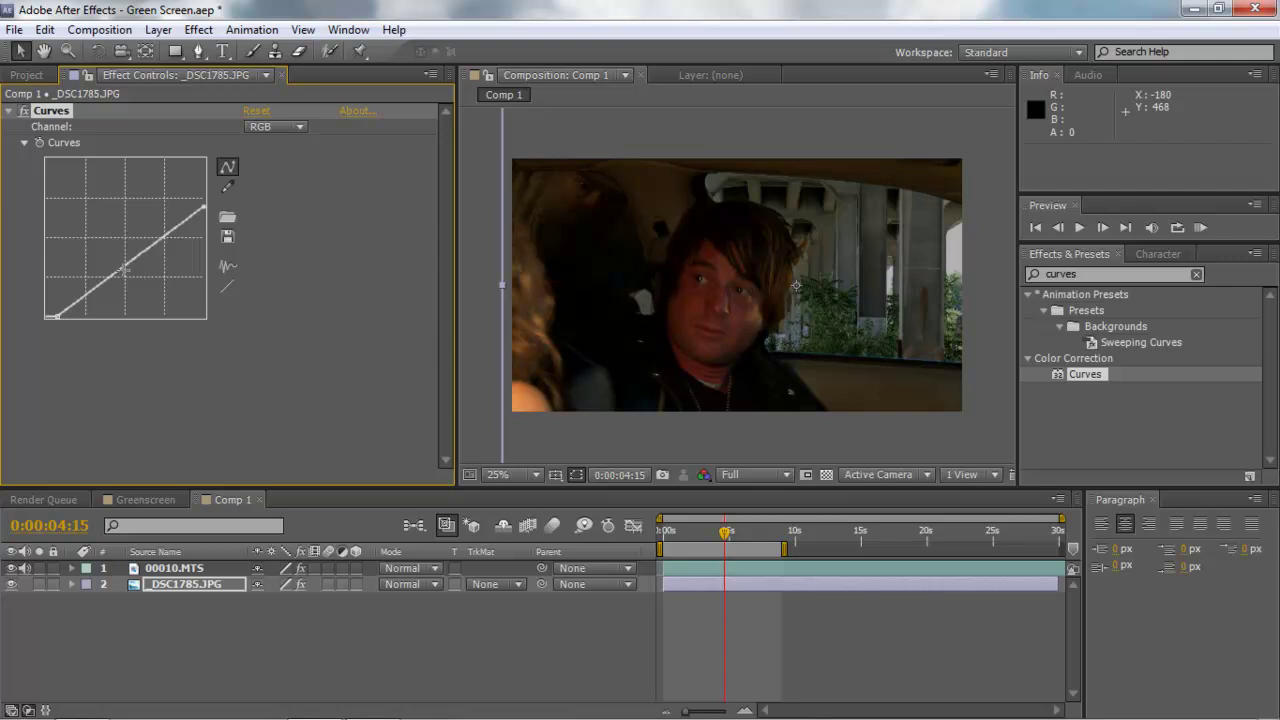
pyautogui.moveTo(121, 273)
pyautogui.mouseDown()
pyautogui.moveTo(122, 286)
pyautogui.moveTo(110, 283)
pyautogui.mouseUp()
pyautogui.moveTo(205, 207)
pyautogui.mouseDown()
pyautogui.moveTo(210, 235)
pyautogui.moveTo(218, 198)
pyautogui.mouseUp()
pyautogui.moveTo(139, 250); pyautogui.dragTo(99, 286)
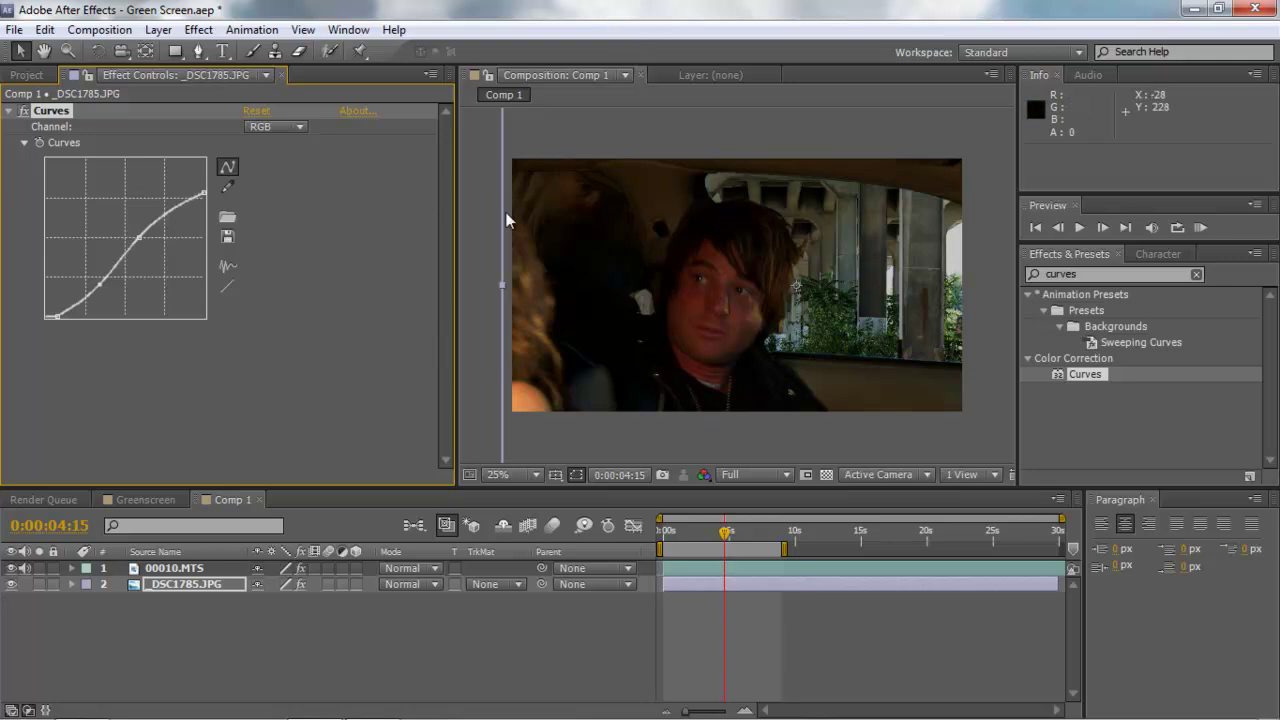
pyautogui.moveTo(205, 191); pyautogui.dragTo(205, 208)
pyautogui.moveTo(139, 237); pyautogui.dragTo(142, 244)
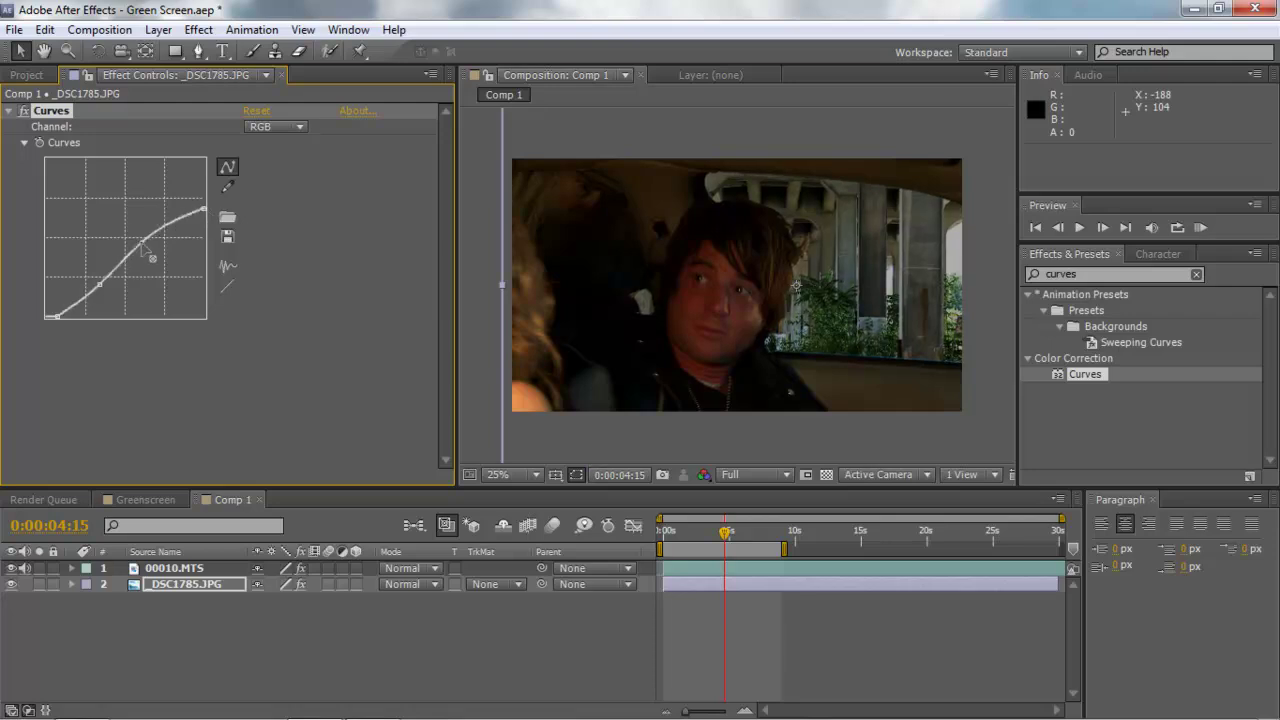
# Switch the Curves channel on _DSC1785.JPG to Blue and pull the middle of the curve down slightly.
pyautogui.click(291, 129)
pyautogui.click(286, 209)
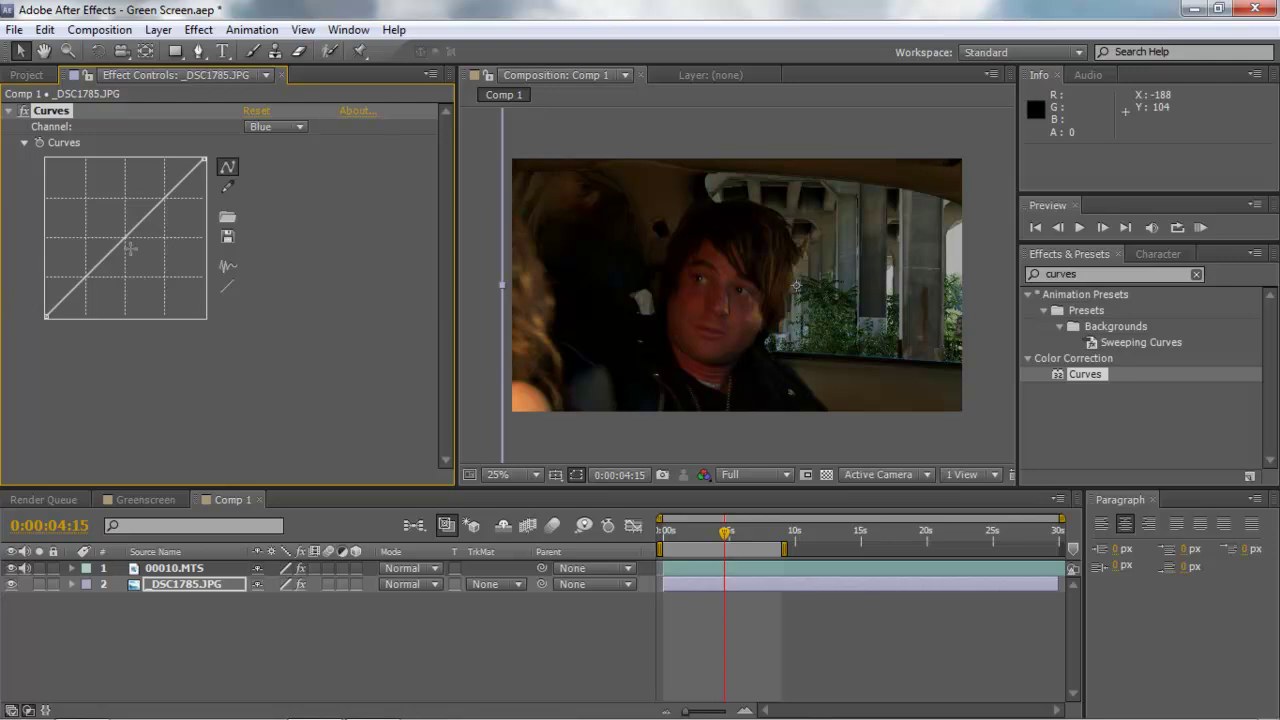
pyautogui.moveTo(123, 237); pyautogui.dragTo(134, 252)
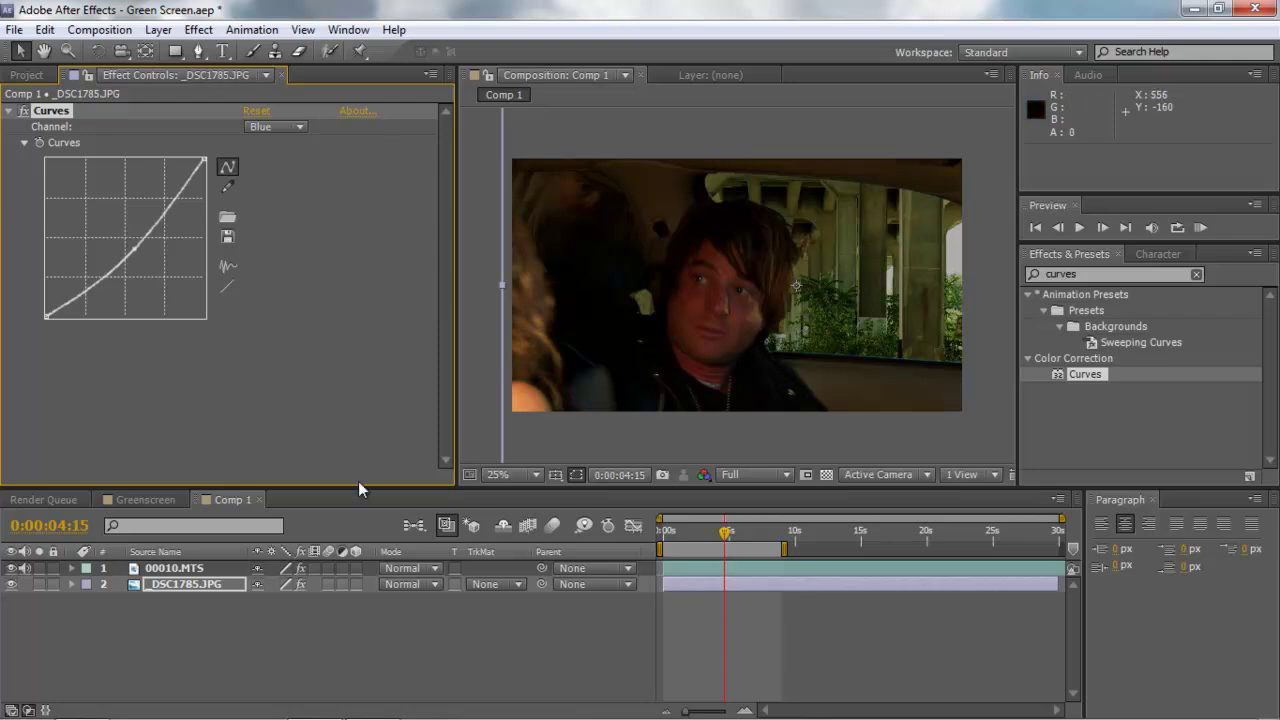
# Lower the composition's preview resolution to Quarter and play the composite from 0:00:03:08.
pyautogui.click(707, 531)
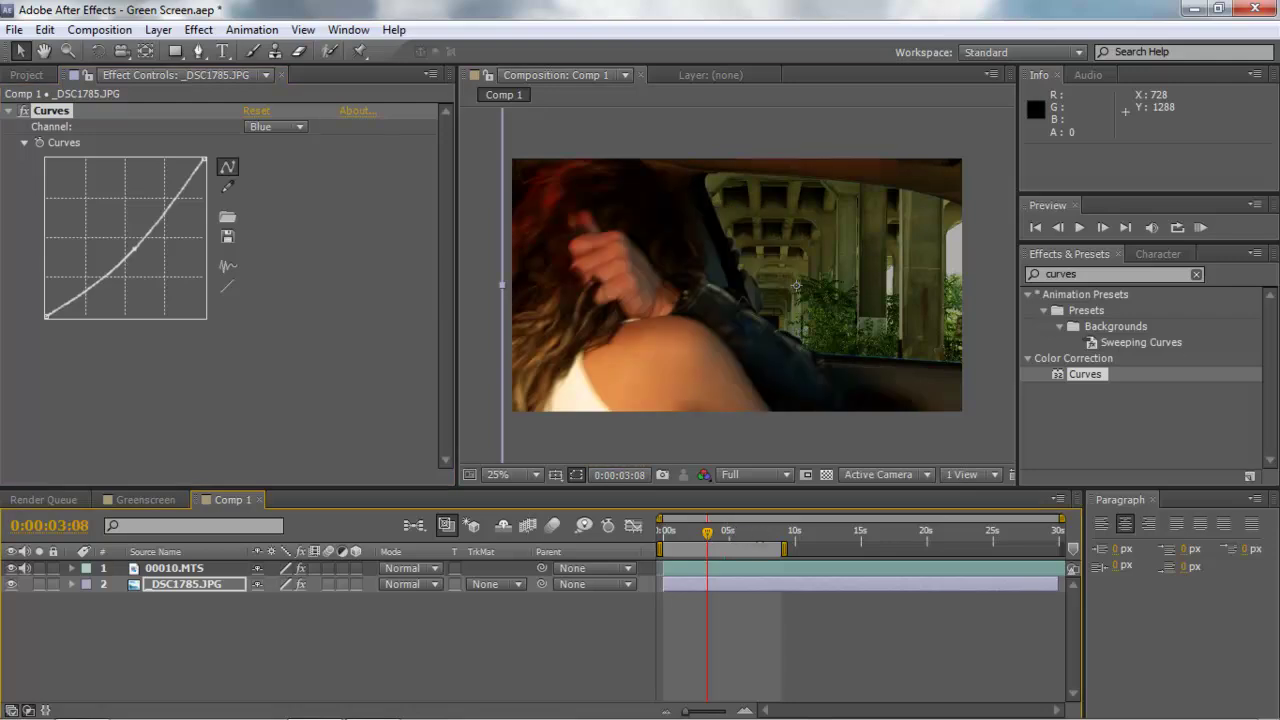
pyautogui.click(762, 474)
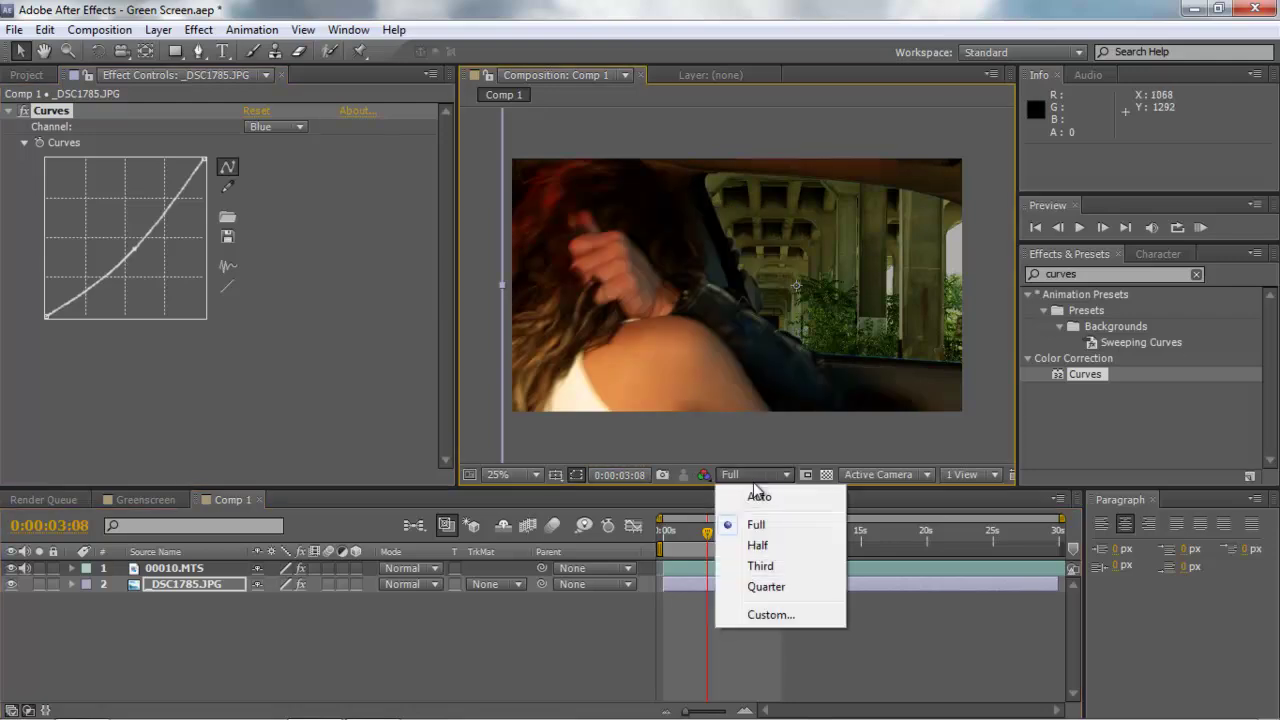
pyautogui.click(776, 569)
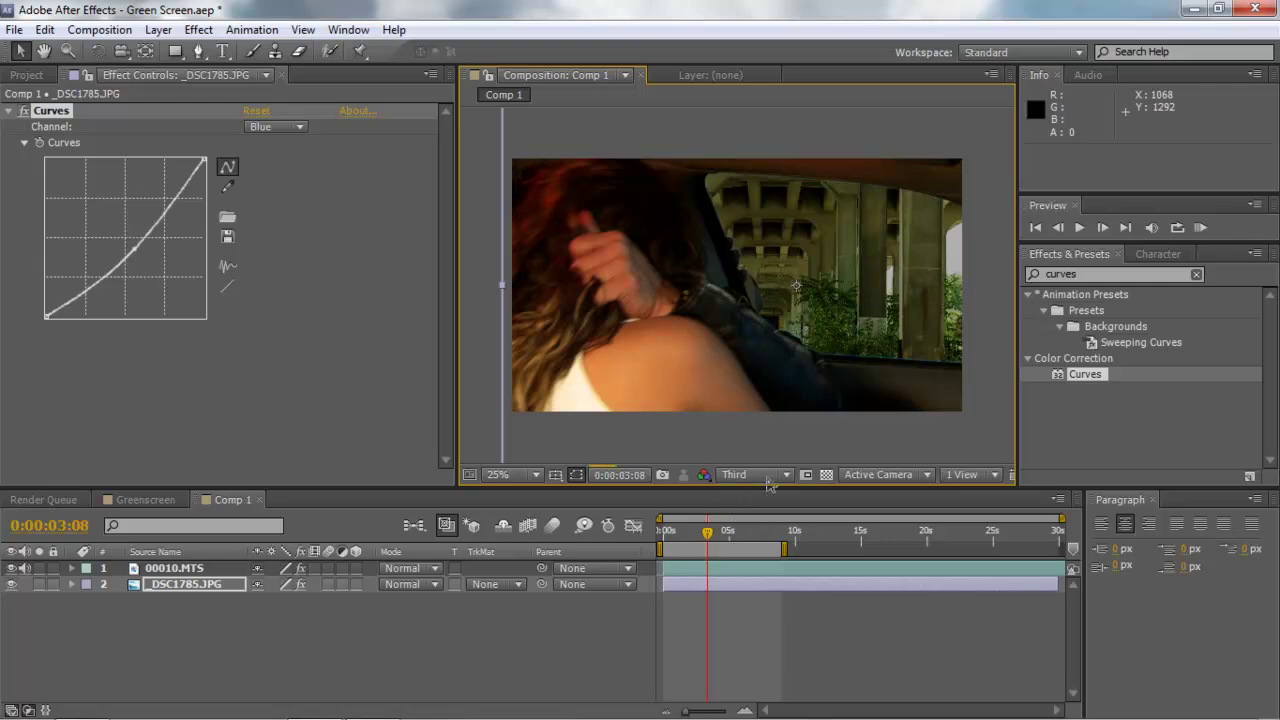
pyautogui.click(745, 477)
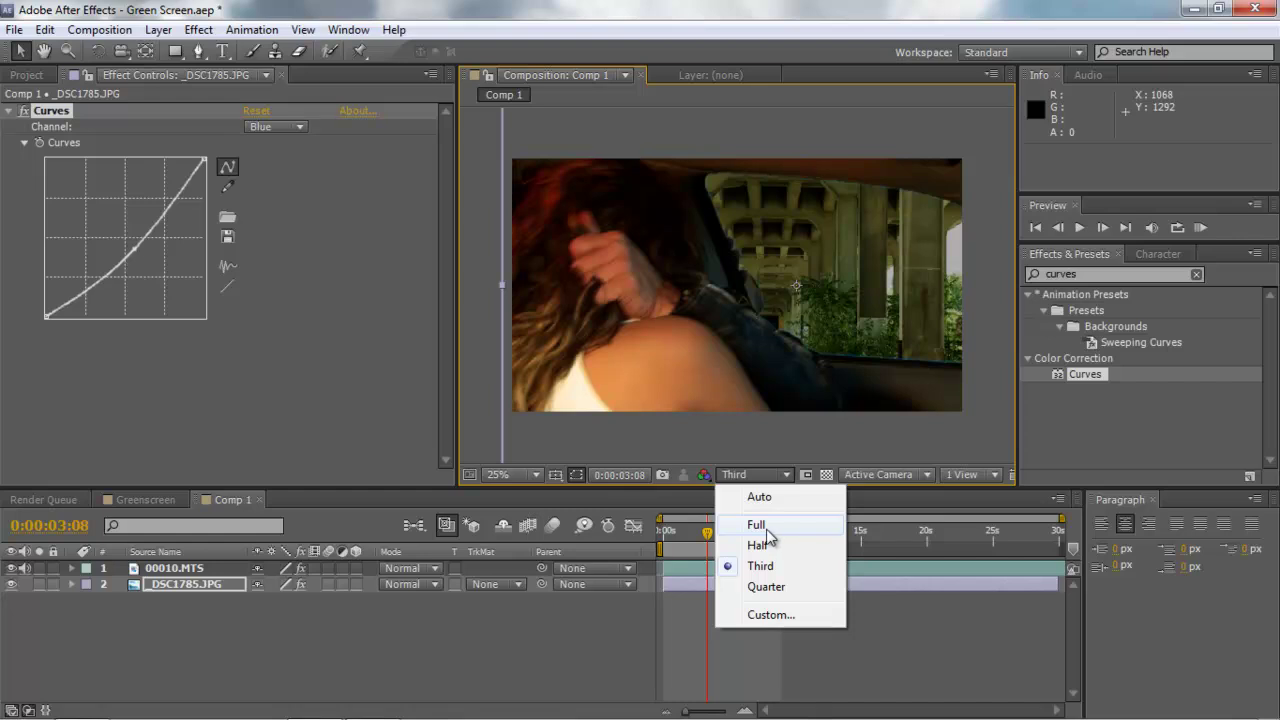
pyautogui.click(767, 587)
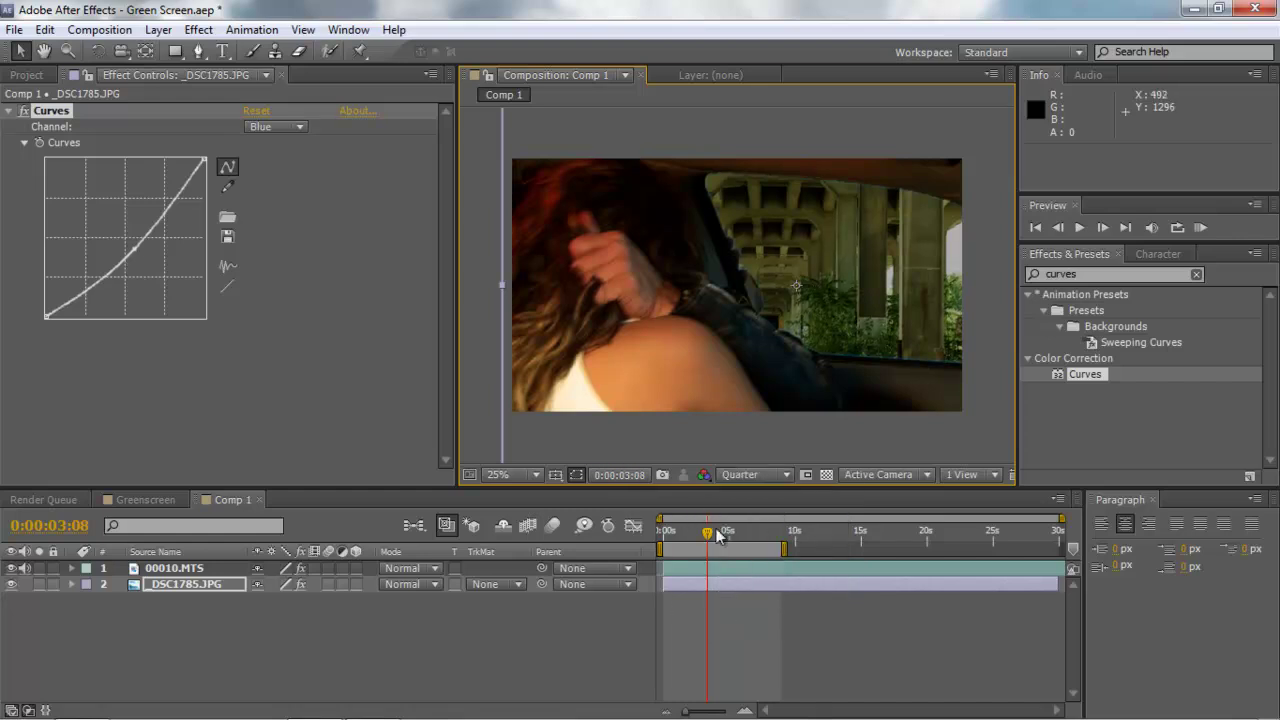
pyautogui.press('h')
pyautogui.press('space')
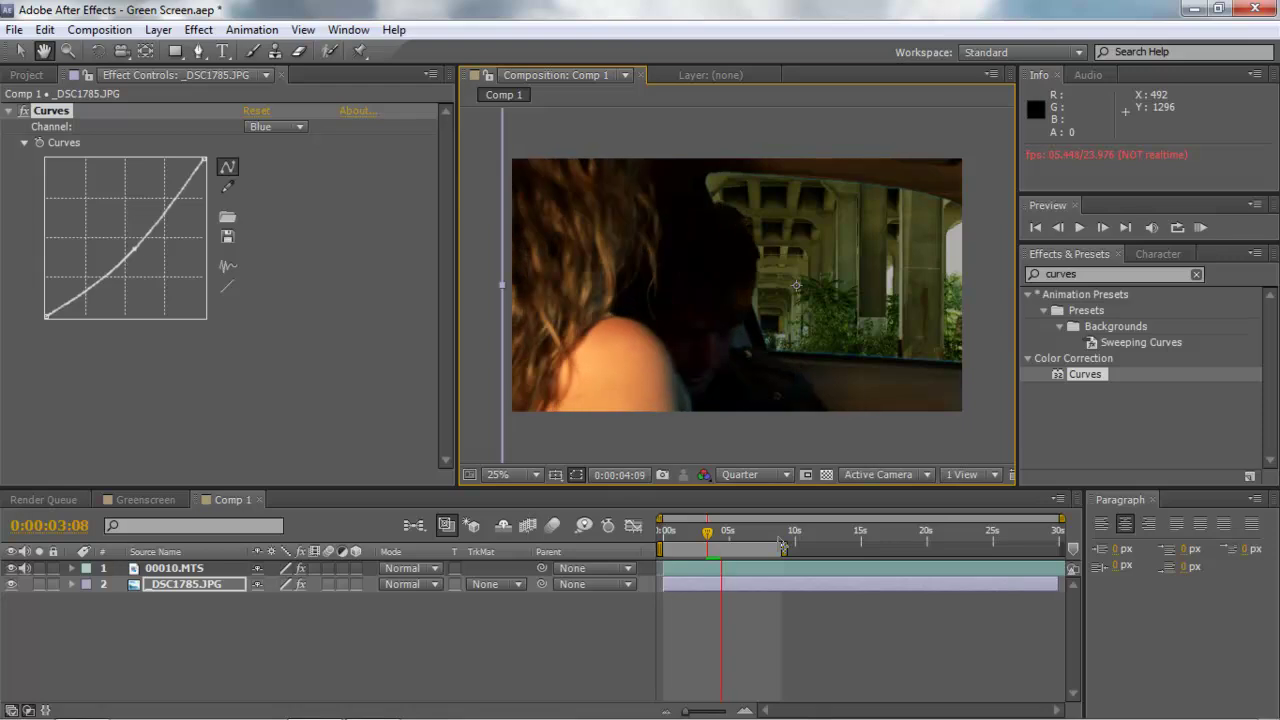
pyautogui.press('v')
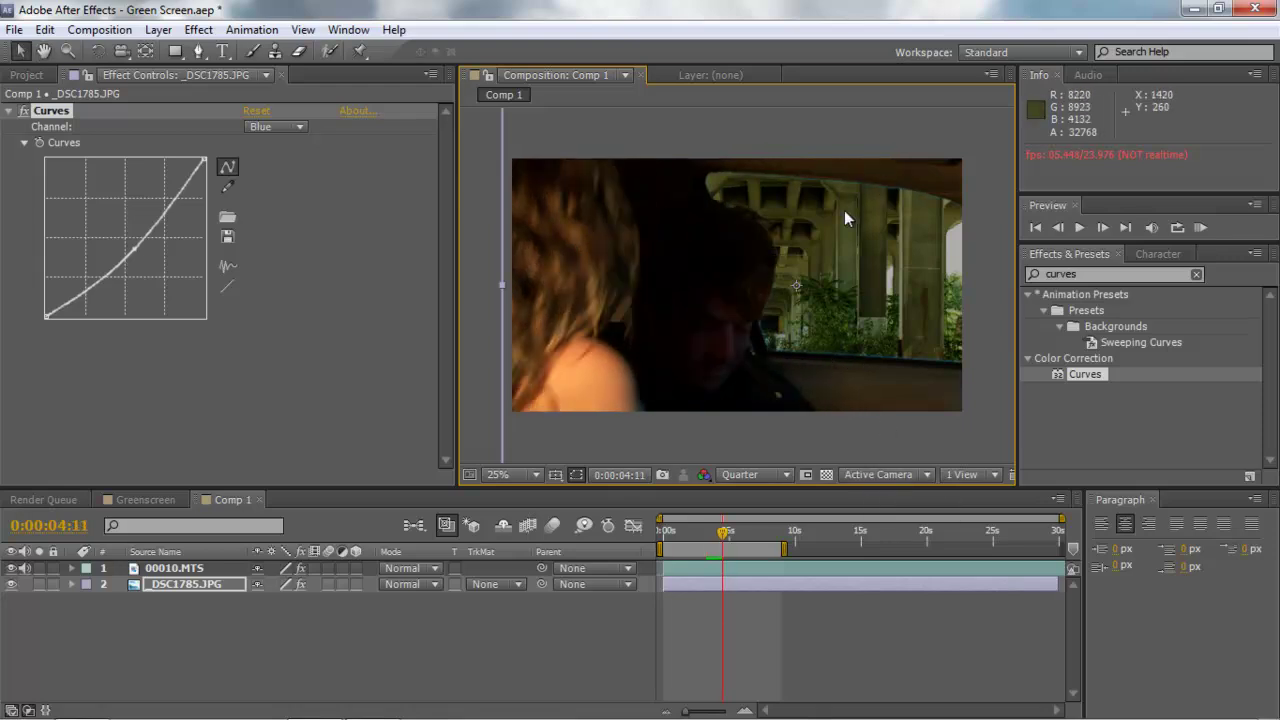
# Set the Simple Choker's Choke Matte on the 00010.MTS layer to 0.60.
pyautogui.click(174, 572)
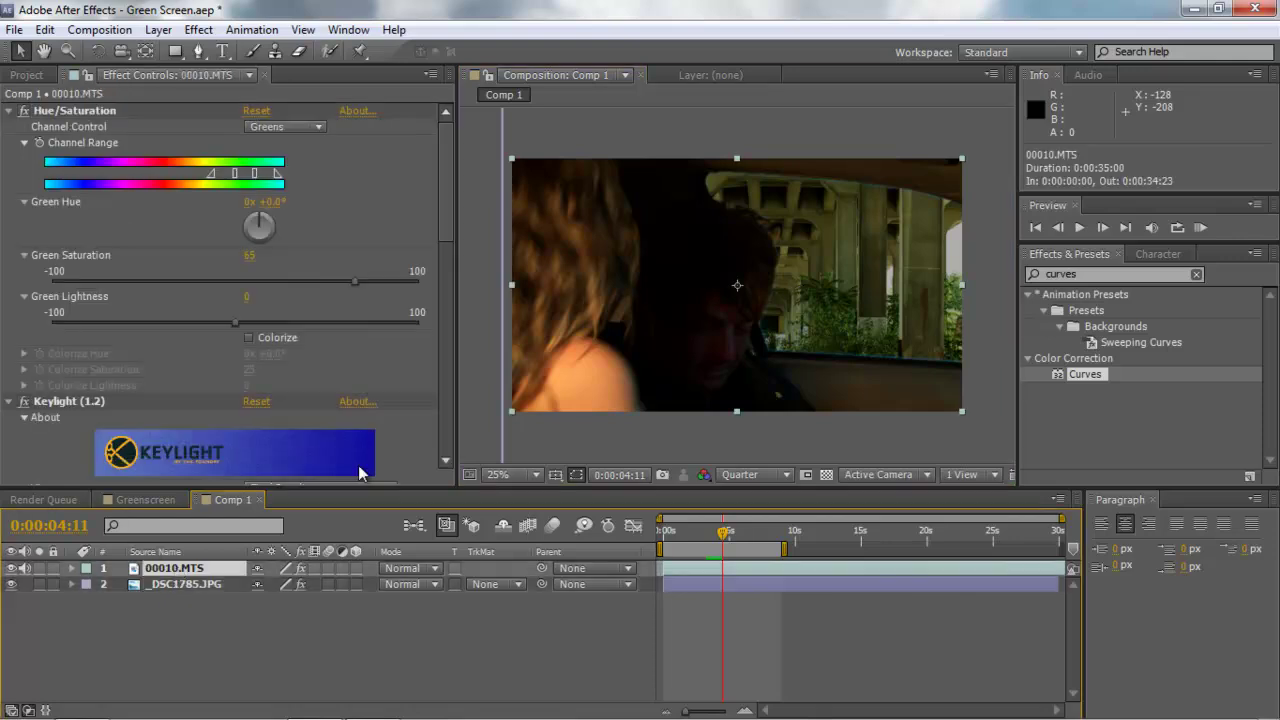
pyautogui.moveTo(449, 203); pyautogui.dragTo(450, 455)
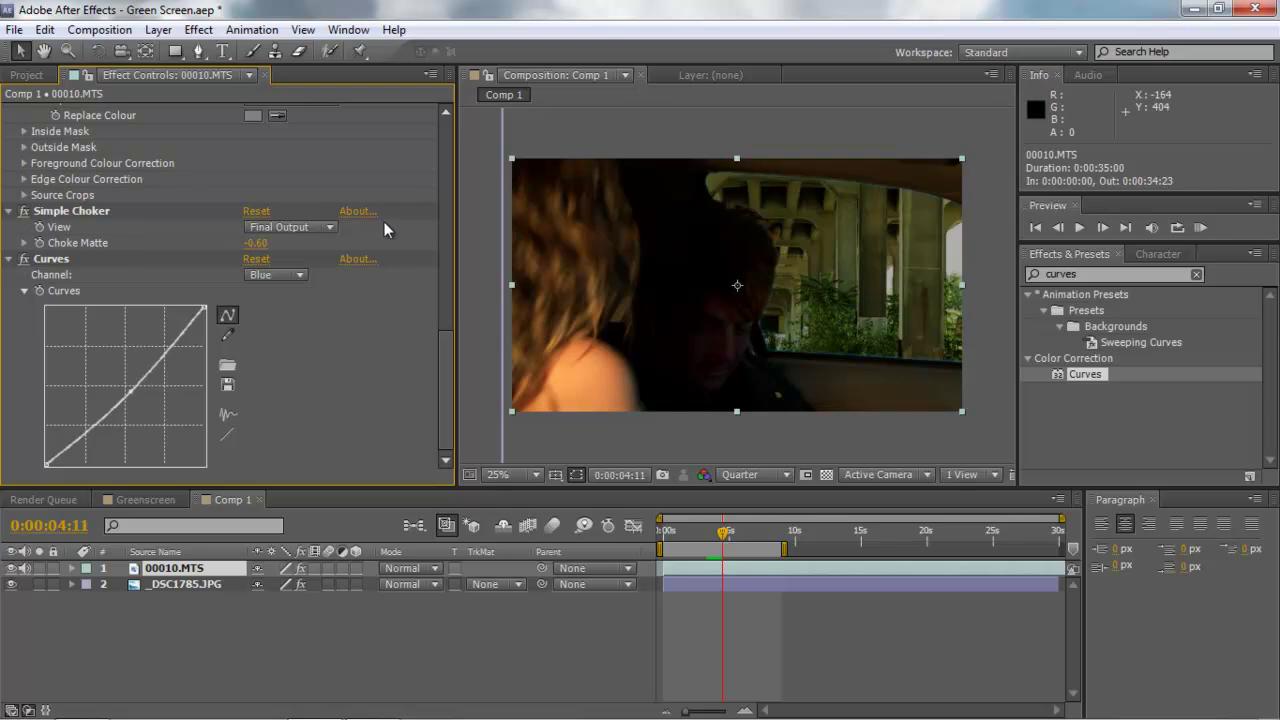
pyautogui.click(256, 243)
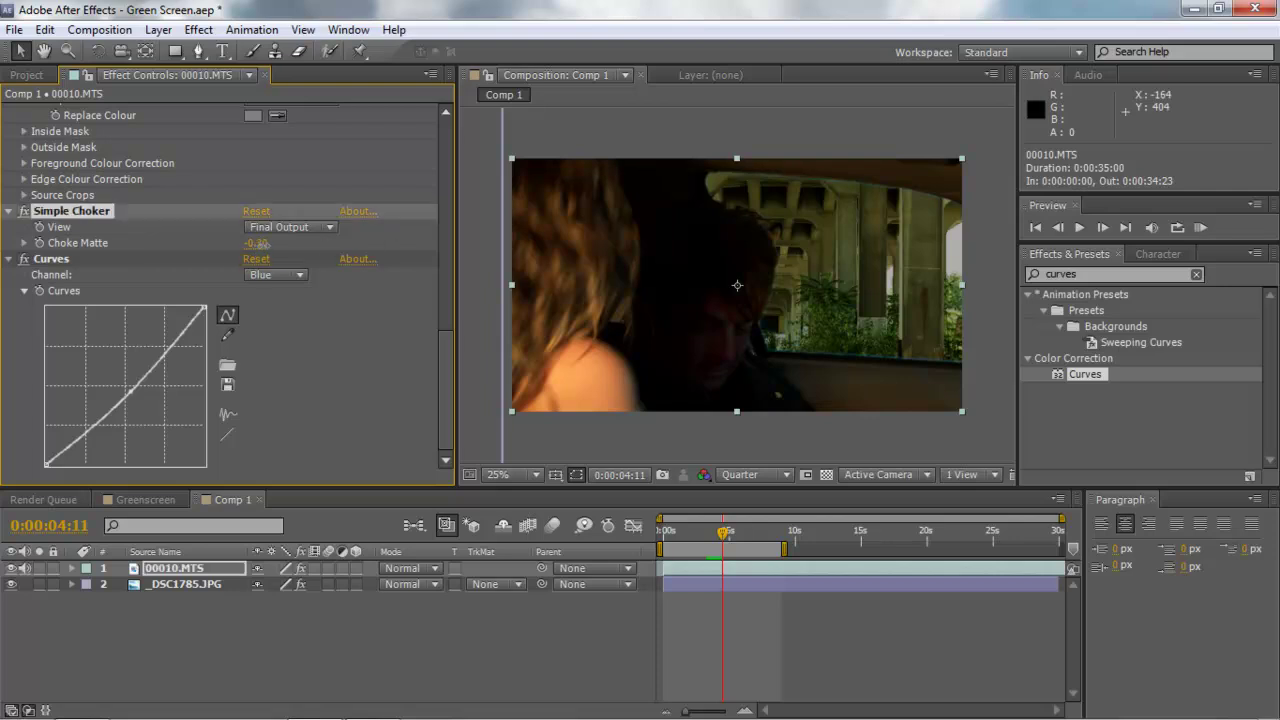
pyautogui.moveTo(270, 244); pyautogui.dragTo(303, 309)
# Play and scrub the composite between about 4 and 8 seconds to check the keyed edges around the actors and window.
pyautogui.press('h')
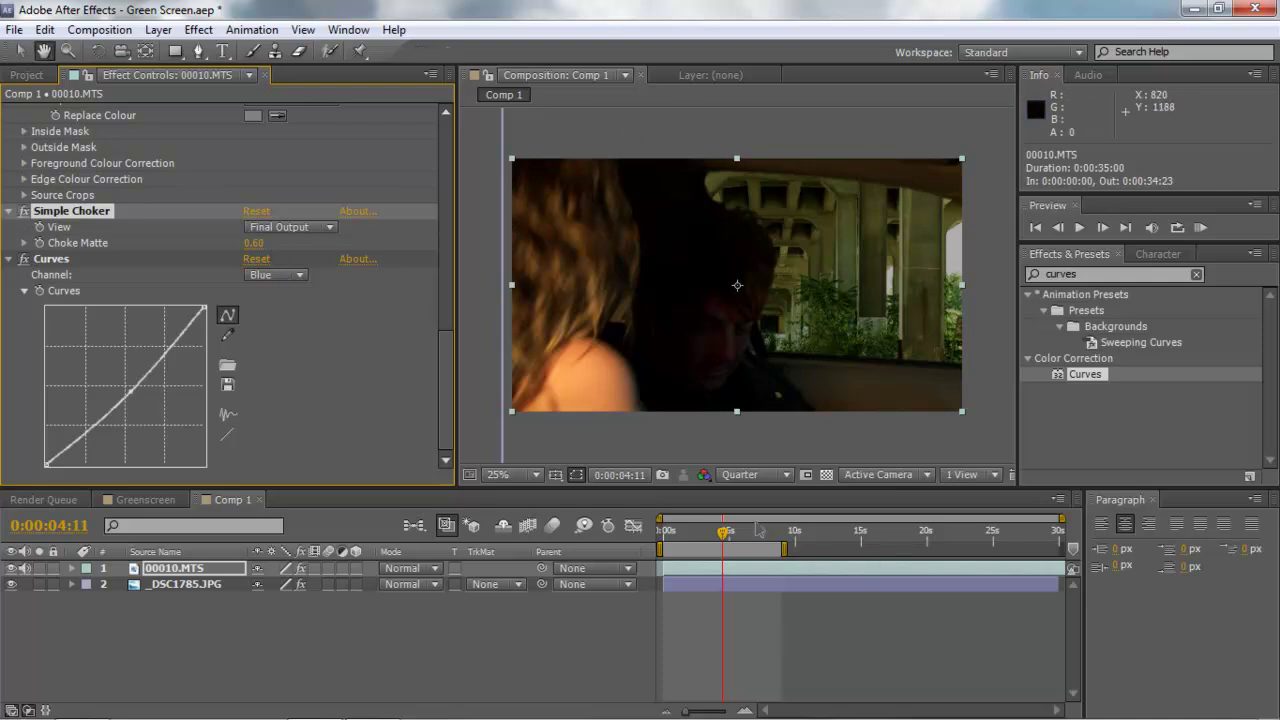
pyautogui.press('space')
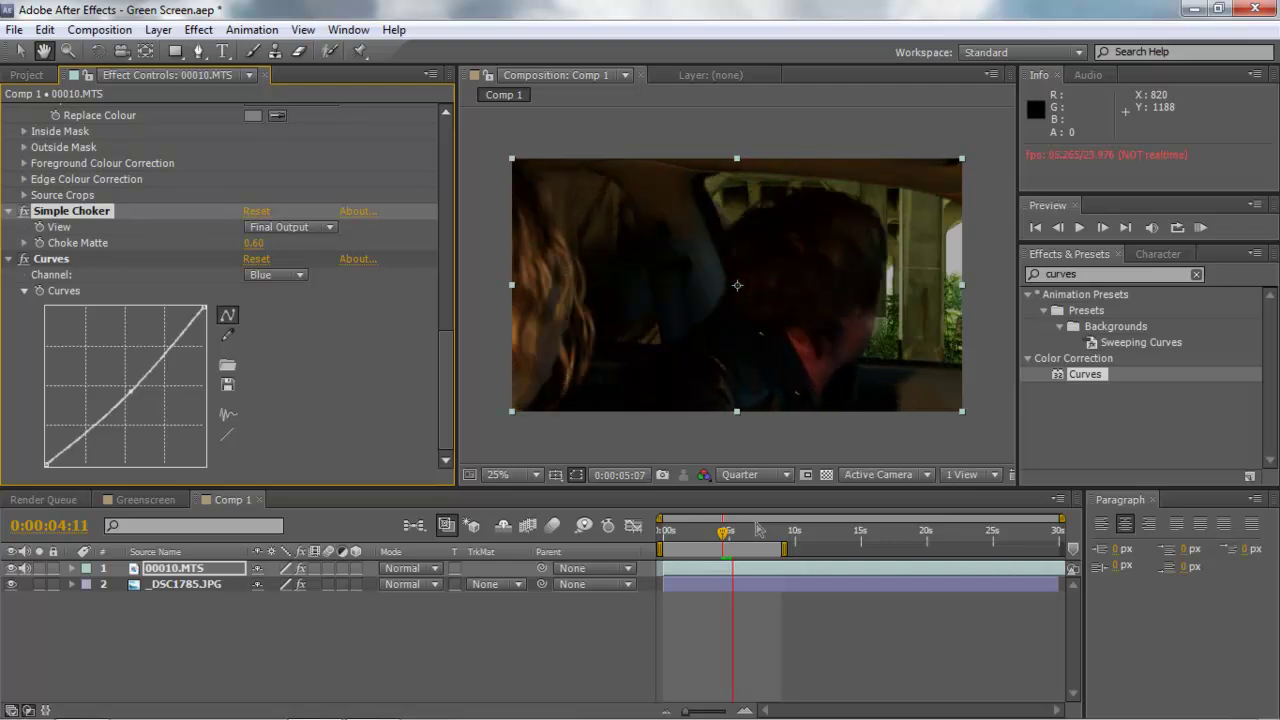
pyautogui.press('space')
pyautogui.press('v')
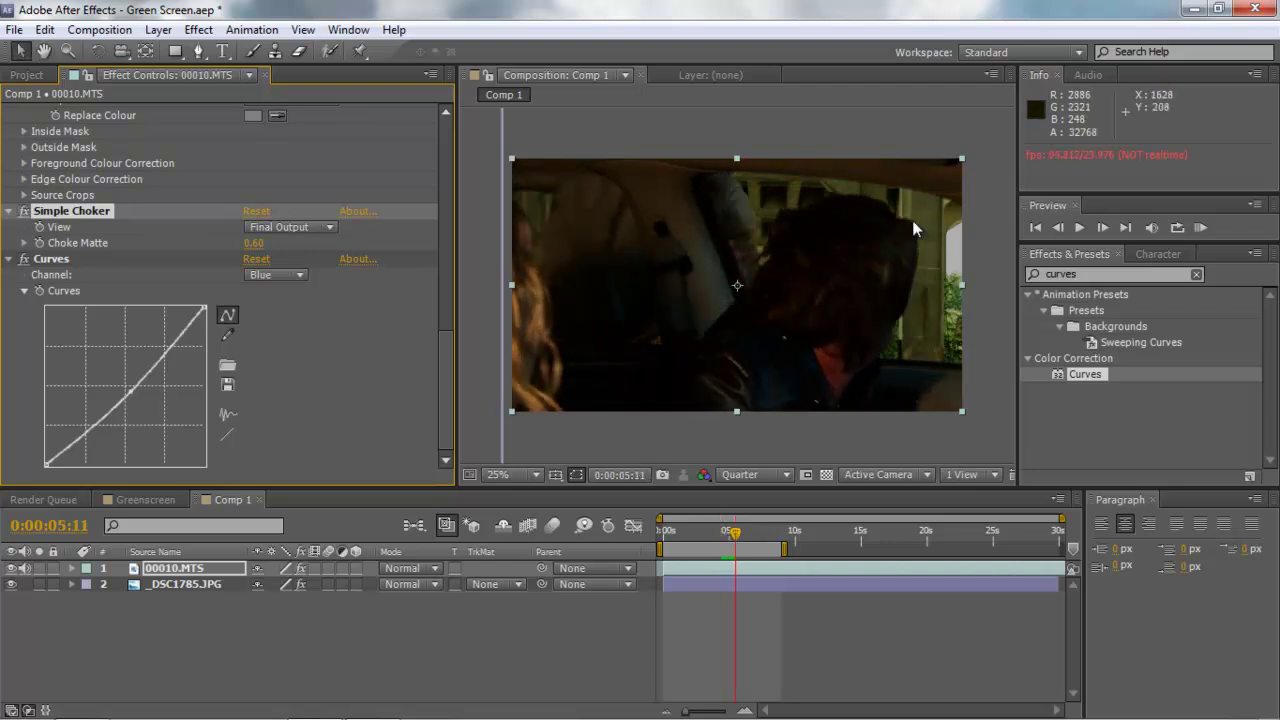
pyautogui.press('space')
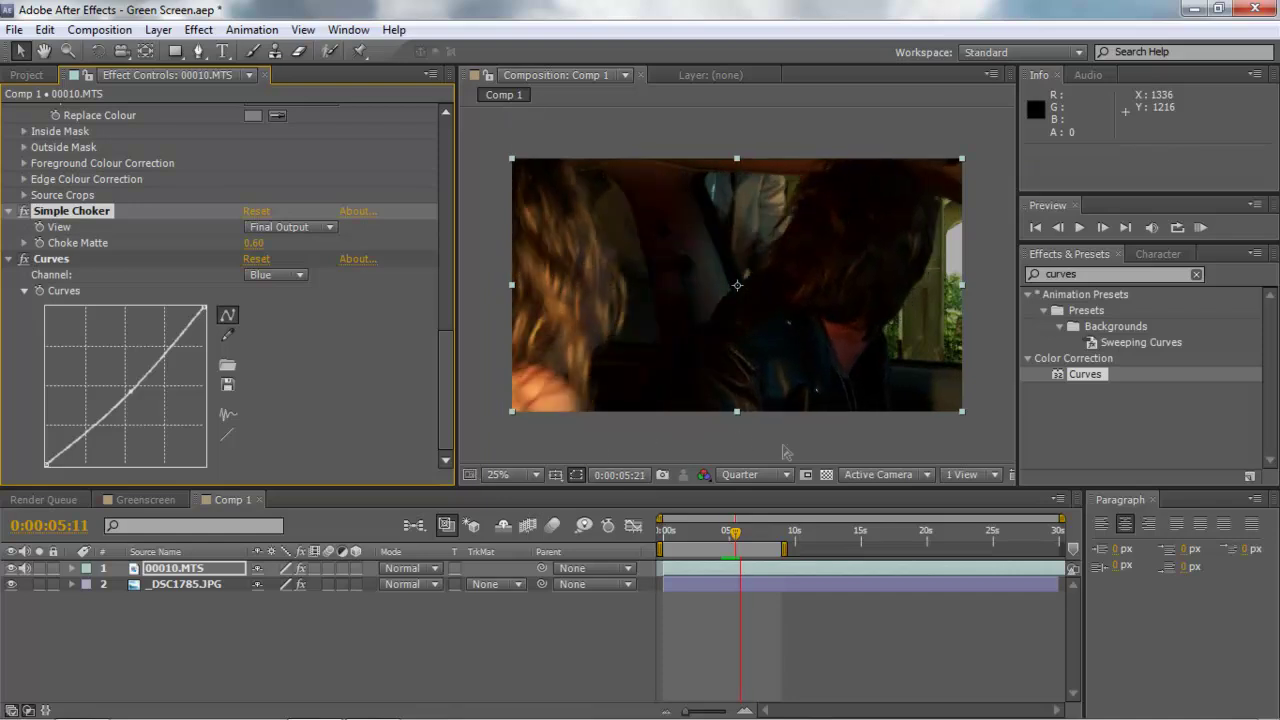
pyautogui.moveTo(744, 534); pyautogui.dragTo(766, 543)
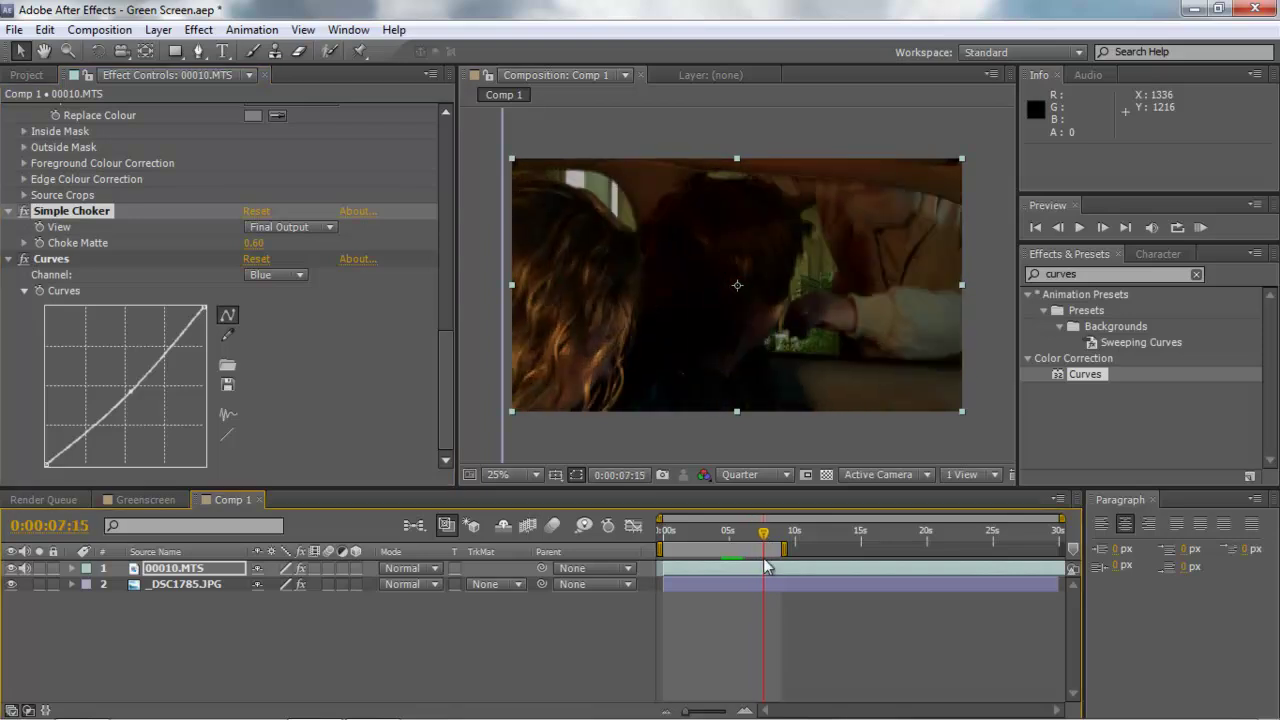
pyautogui.press('space')
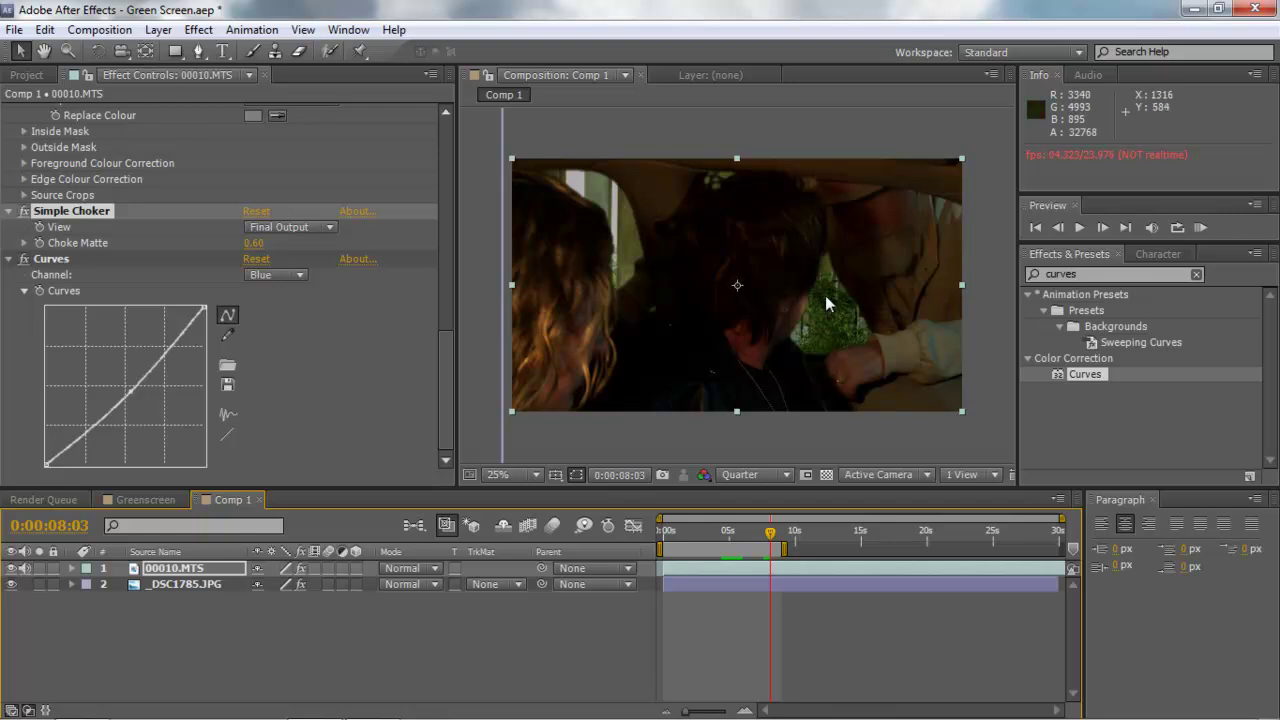
pyautogui.moveTo(749, 531); pyautogui.dragTo(719, 533)
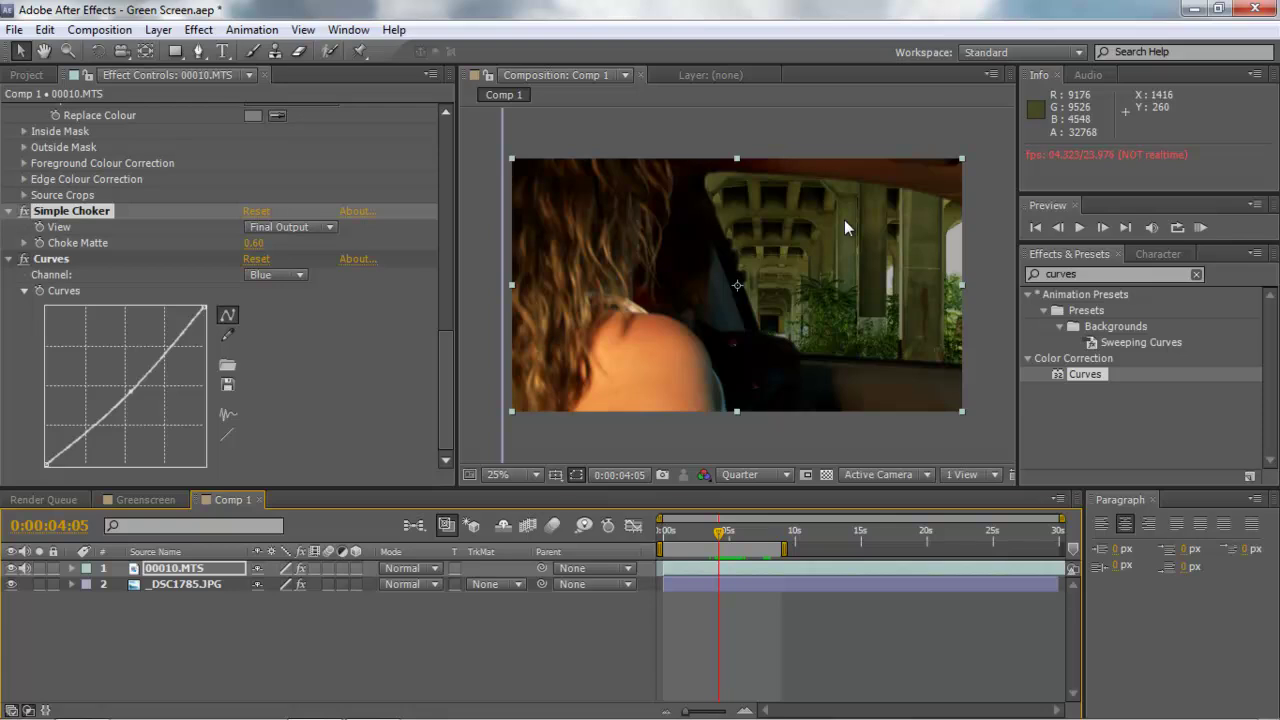
# Find the Lens Blur effect, apply it to the _DSC1785.JPG layer and set its Iris Shape to Octagon.
pyautogui.click(1113, 278)
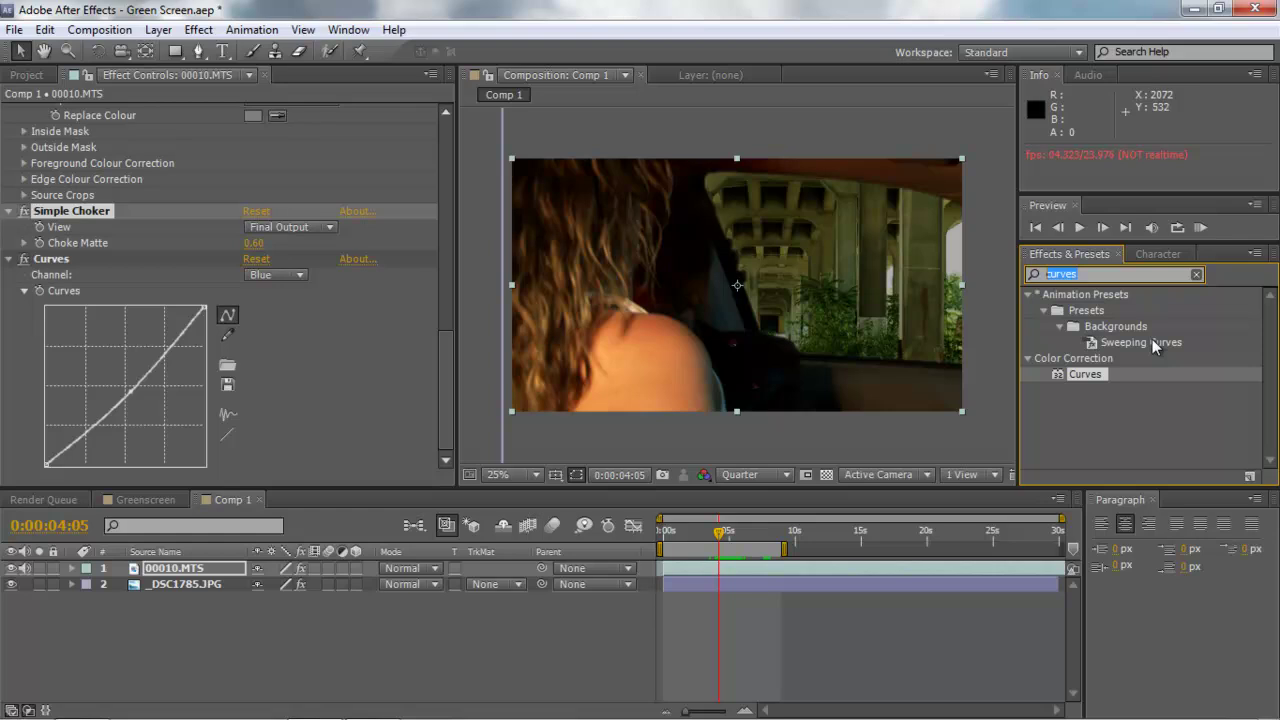
pyautogui.write('lens')
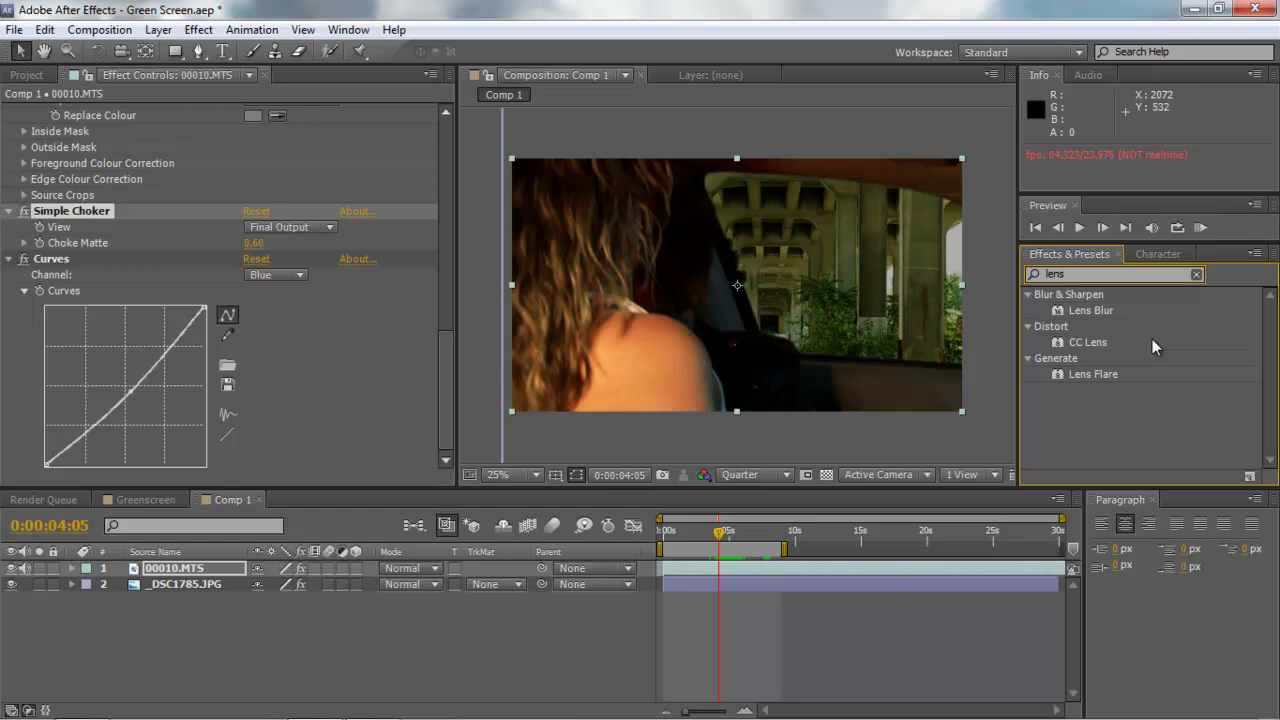
pyautogui.moveTo(1066, 310); pyautogui.dragTo(685, 582)
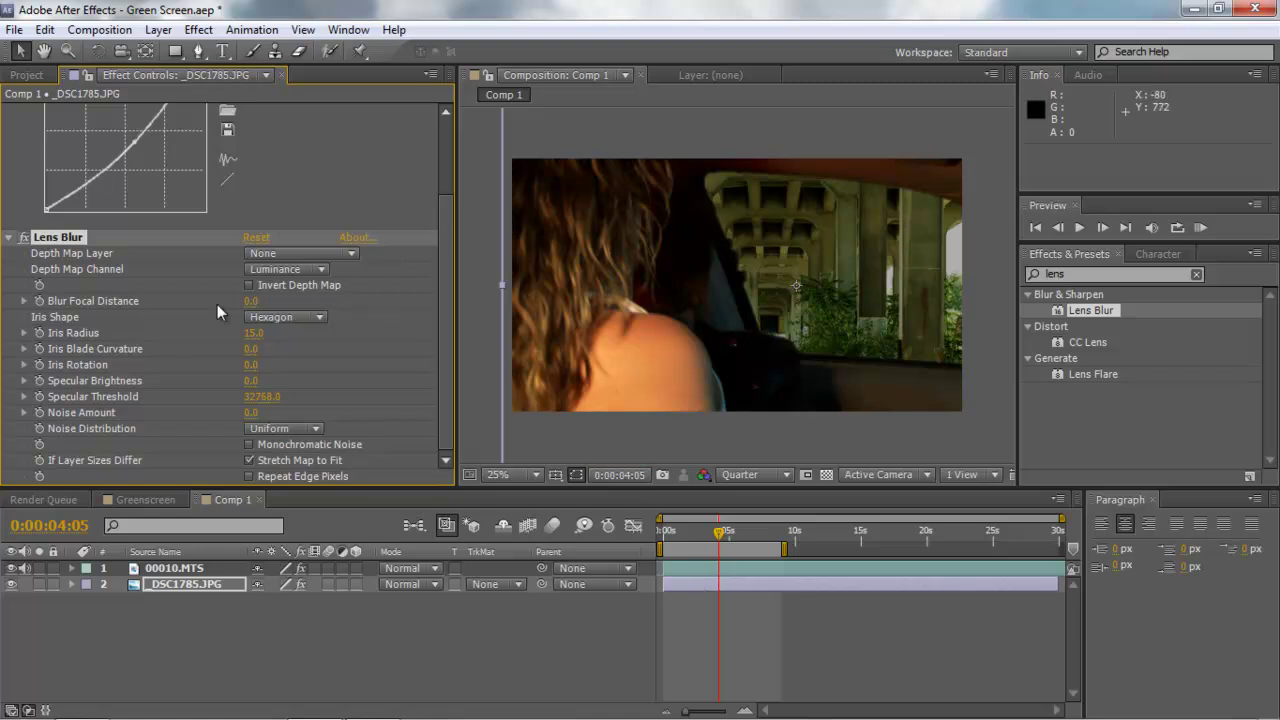
pyautogui.click(294, 316)
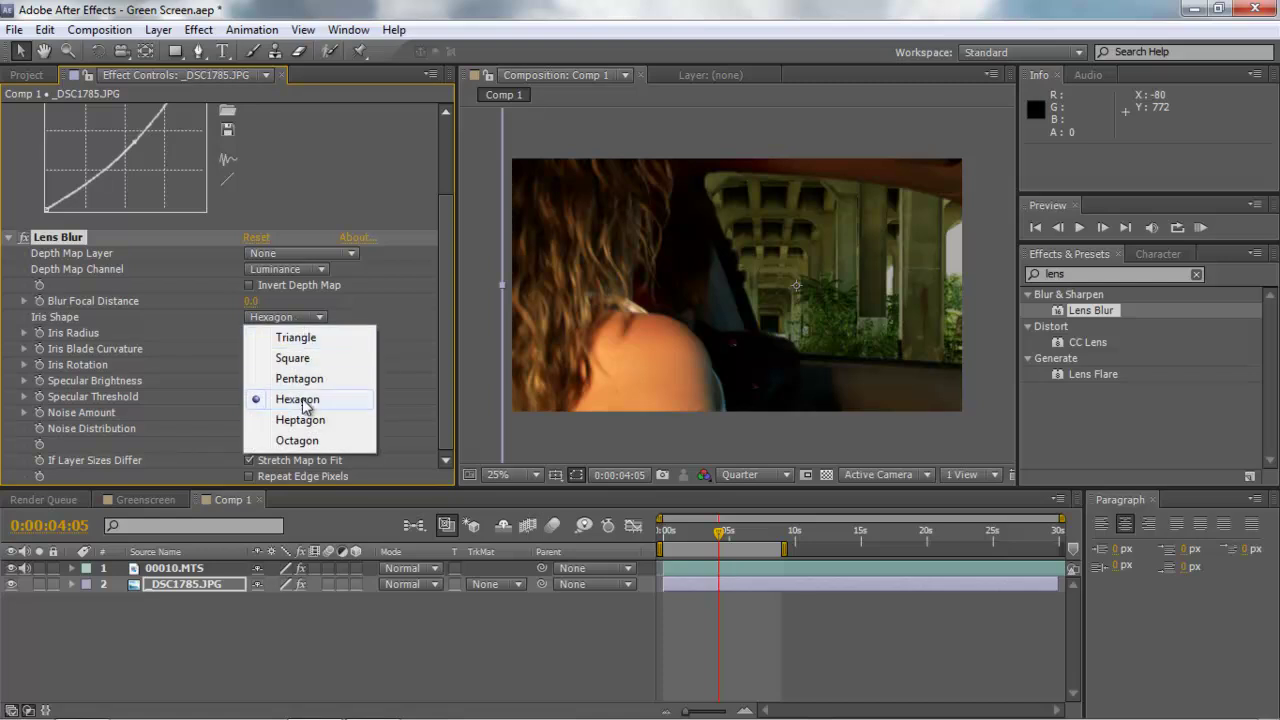
pyautogui.click(305, 441)
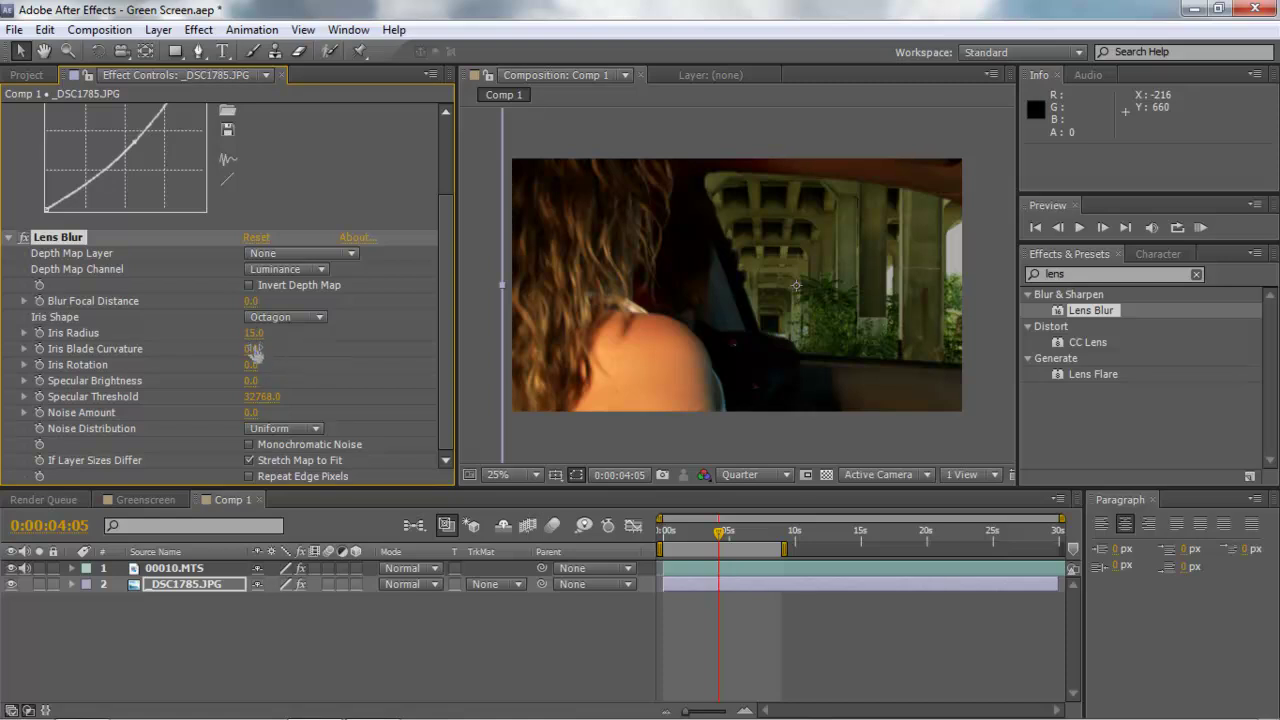
# Try a higher Iris Blade Curvature, return it to 0, and set the background Lens Blur's Iris Radius to 55.
pyautogui.moveTo(252, 349); pyautogui.dragTo(260, 349)
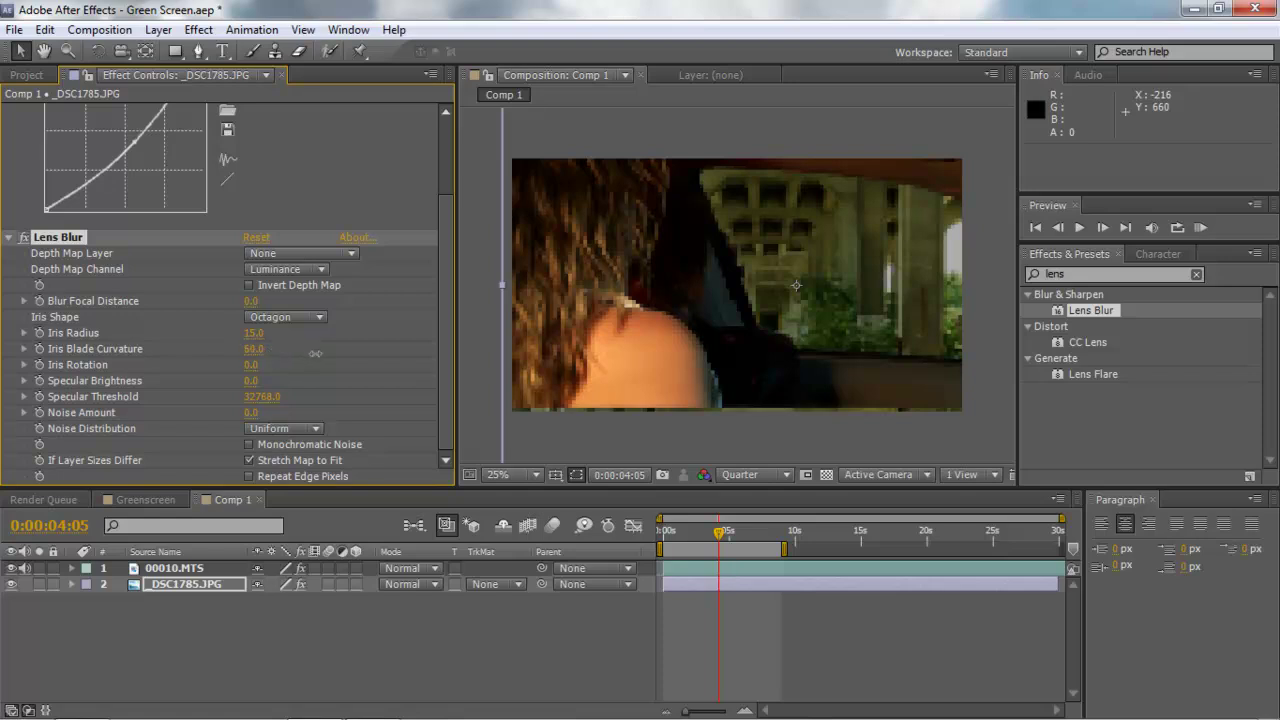
pyautogui.moveTo(398, 358); pyautogui.dragTo(274, 336)
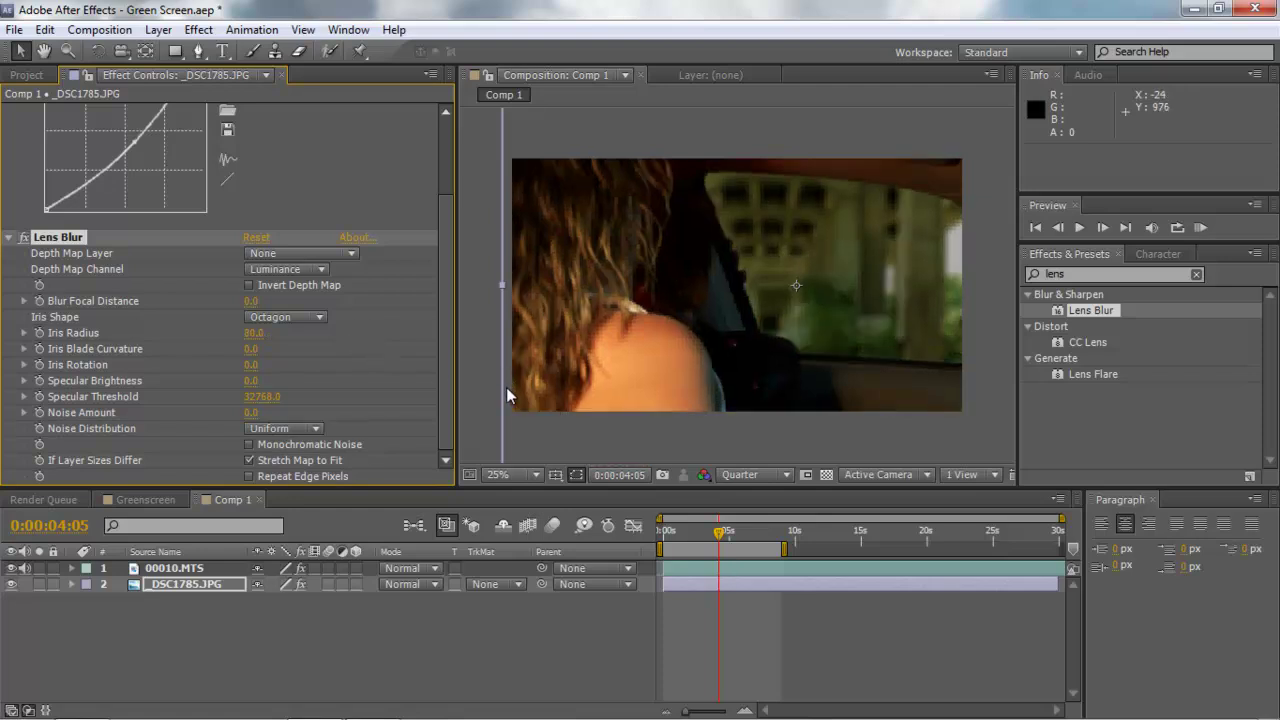
pyautogui.moveTo(250, 333); pyautogui.dragTo(233, 333)
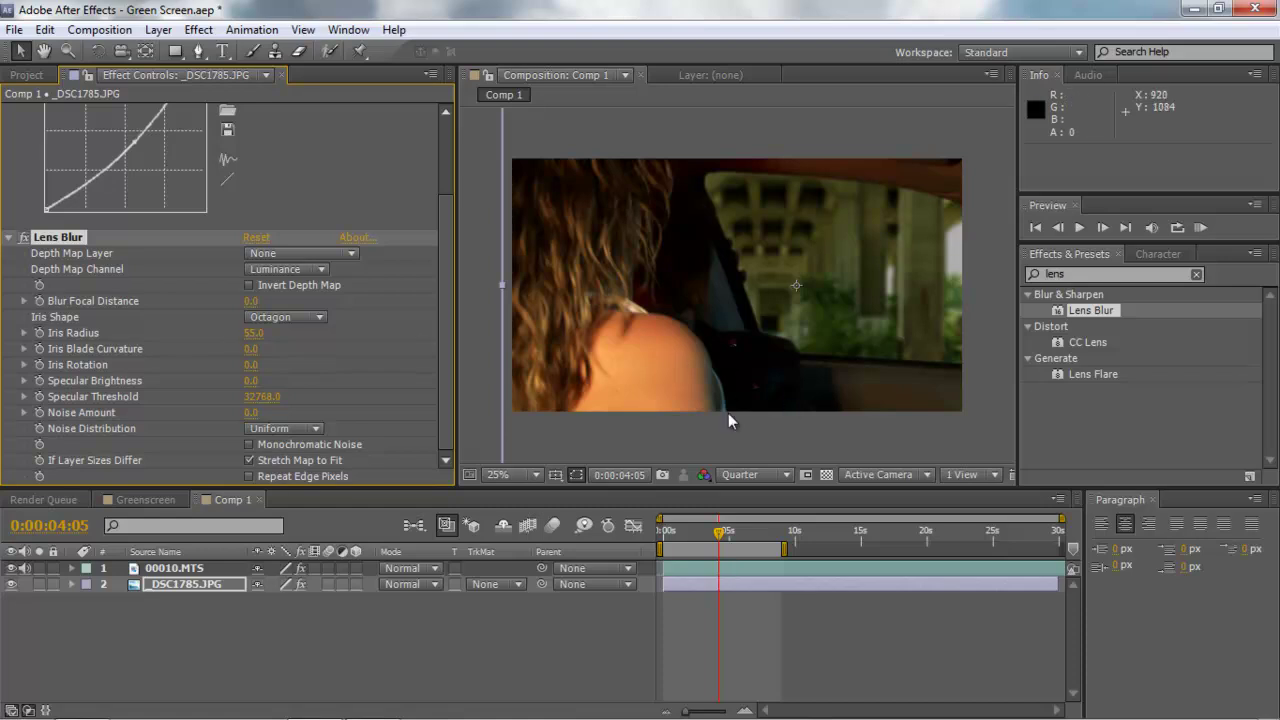
# Go to 0:00:03:12 and create a new adjustment layer above the 00010.MTS footage.
pyautogui.moveTo(740, 534); pyautogui.dragTo(708, 536)
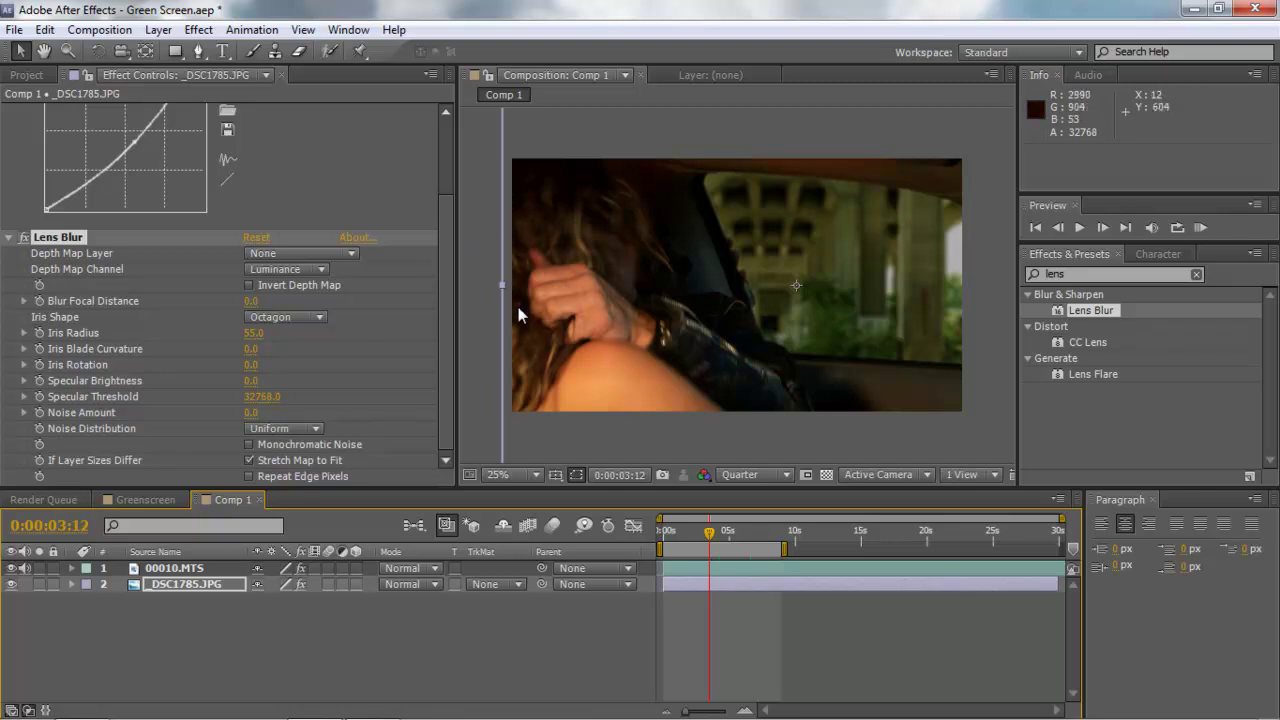
pyautogui.click(158, 29)
pyautogui.moveTo(204, 60)
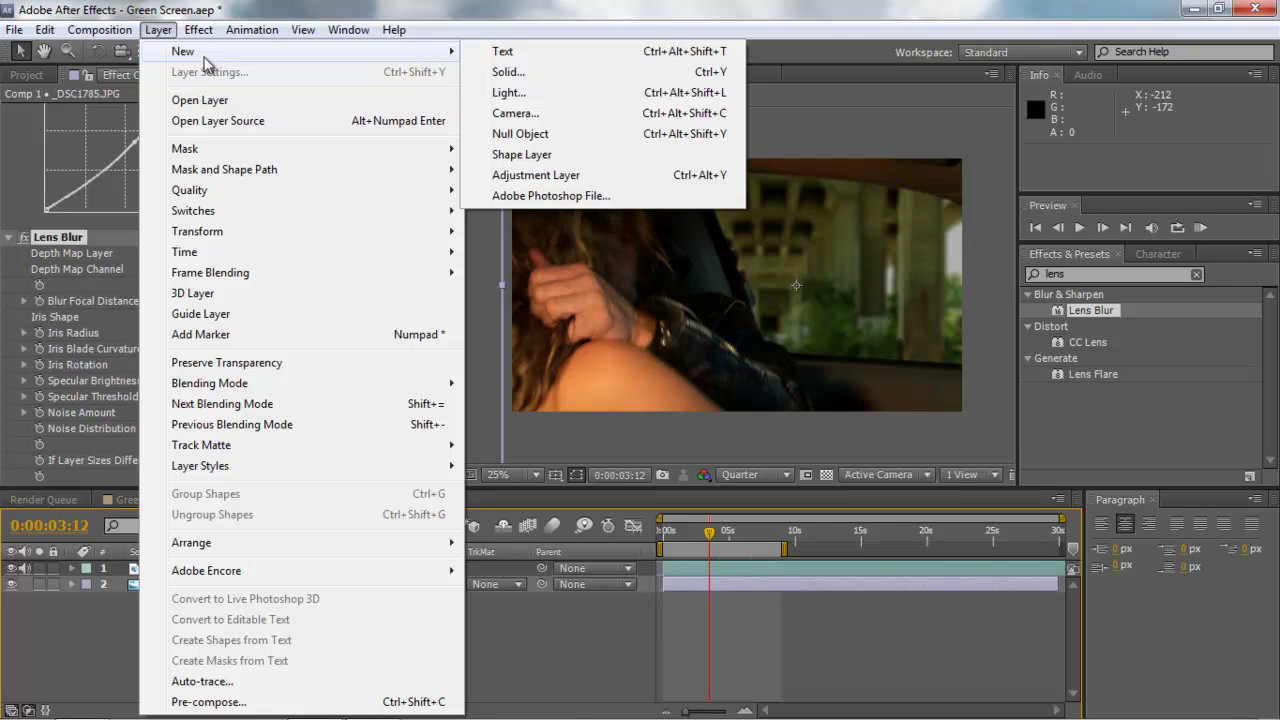
pyautogui.click(560, 178)
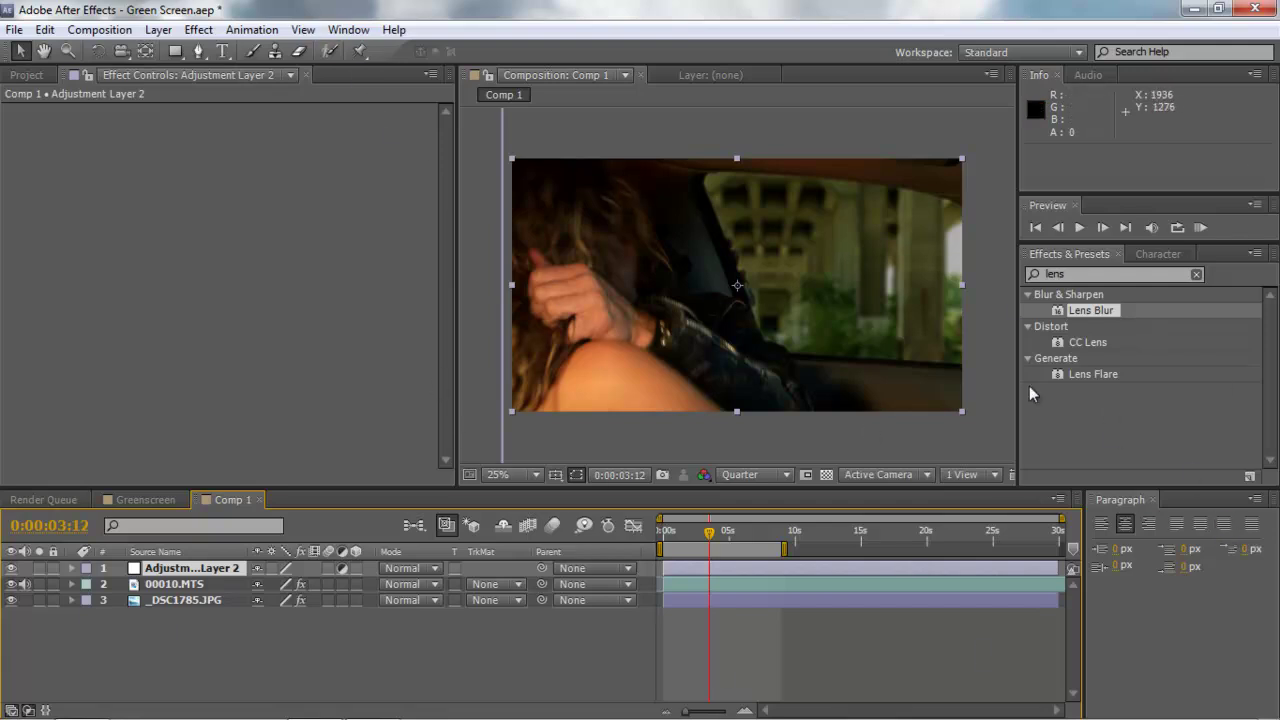
# Draw an elliptical mask about 800 by 1410 px over the foreground woman on the adjustment layer and shift it slightly up and left.
pyautogui.click(176, 55)
pyautogui.click(179, 58)
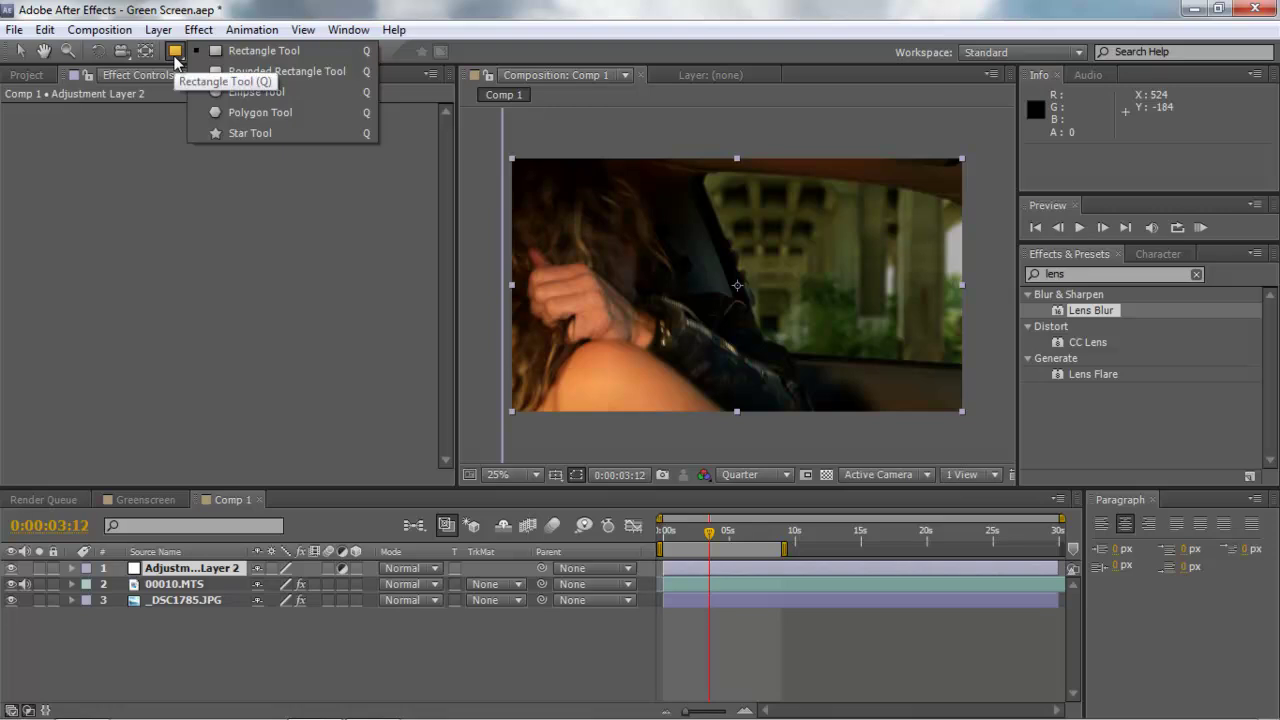
pyautogui.click(258, 92)
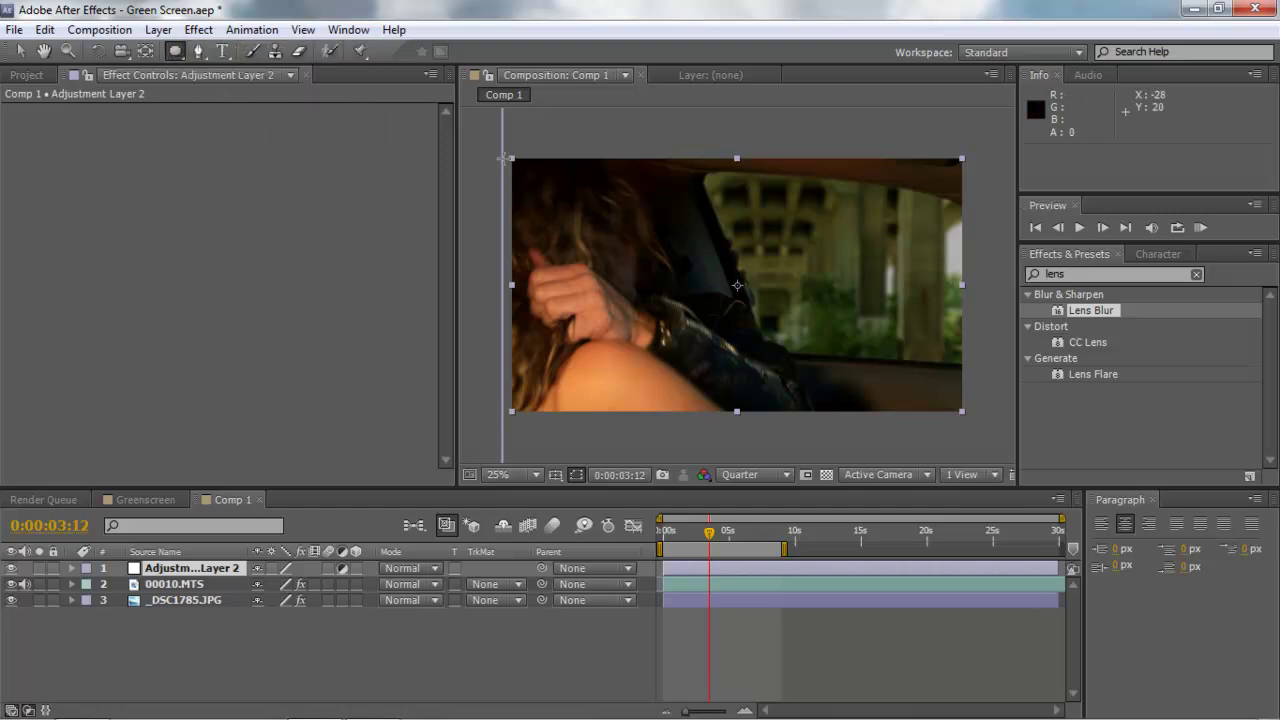
pyautogui.moveTo(485, 132); pyautogui.dragTo(676, 468)
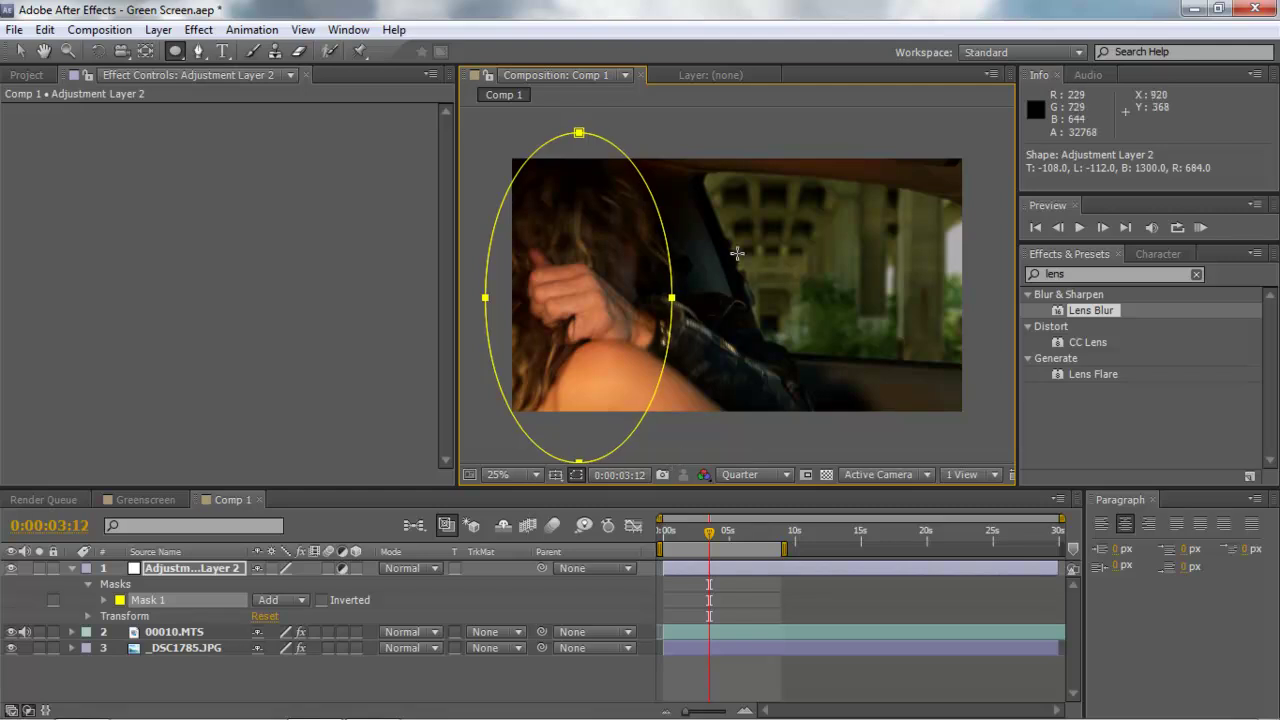
pyautogui.click(19, 51)
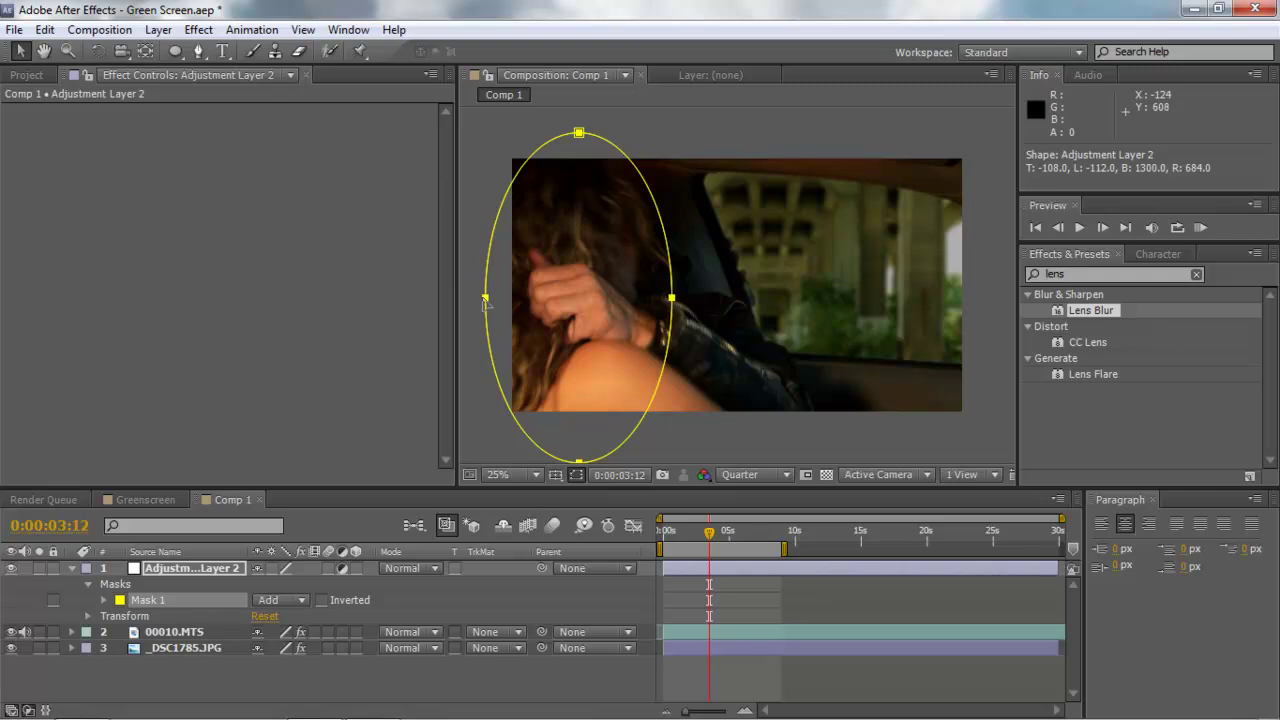
pyautogui.moveTo(485, 298); pyautogui.dragTo(472, 291)
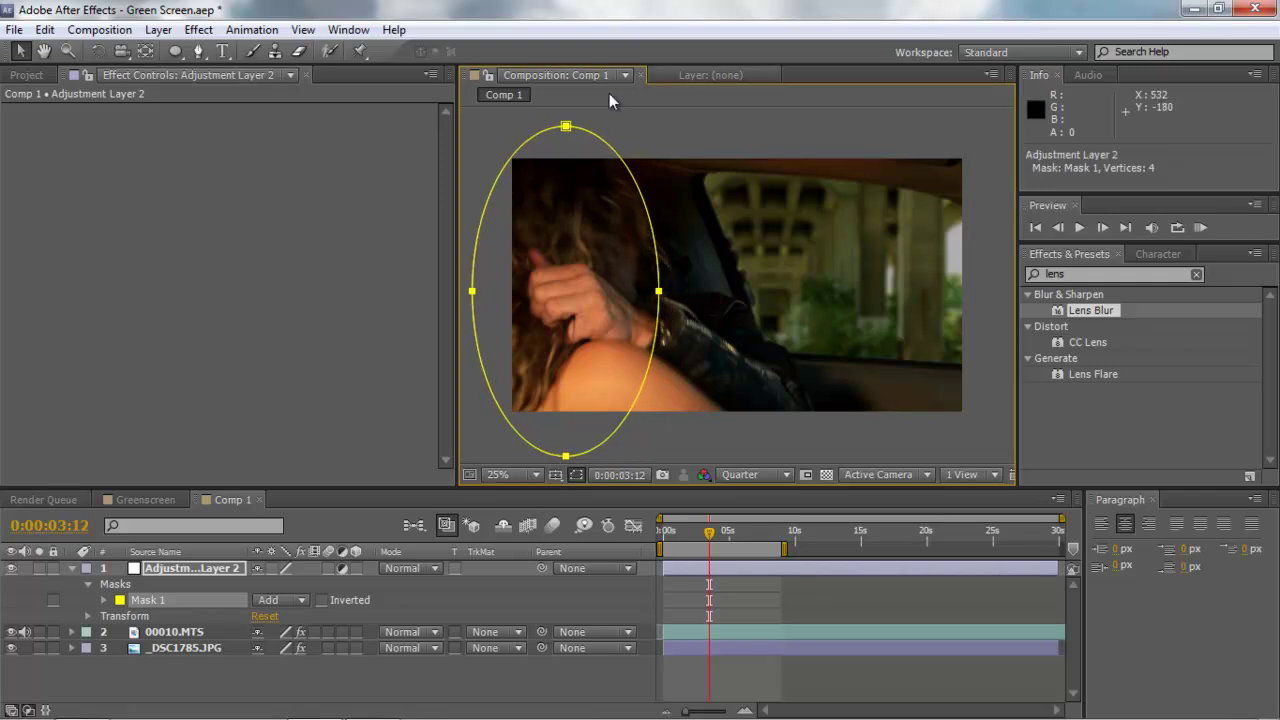
# Enlarge the adjustment layer's elliptical mask by moving its four vertices outward, checking its right edge against the woman at 0:00:00:03.
pyautogui.click(593, 140)
pyautogui.moveTo(566, 128); pyautogui.dragTo(540, 110)
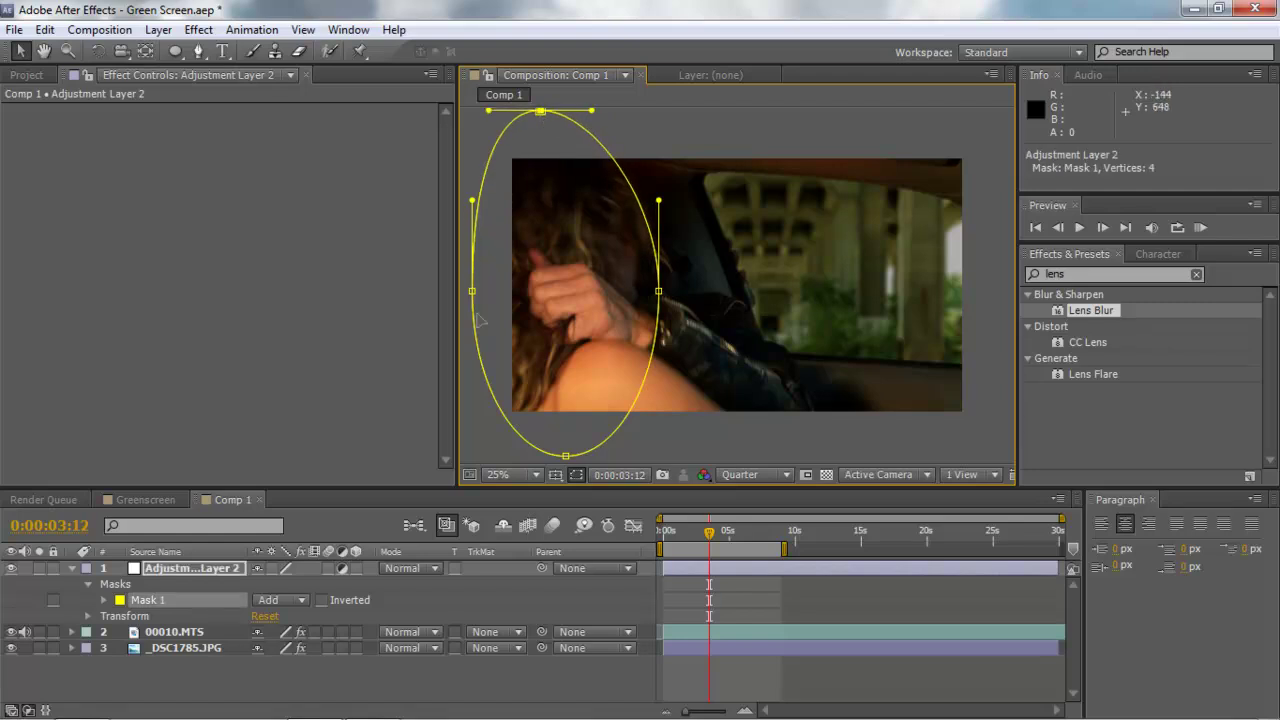
pyautogui.moveTo(472, 291); pyautogui.dragTo(448, 310)
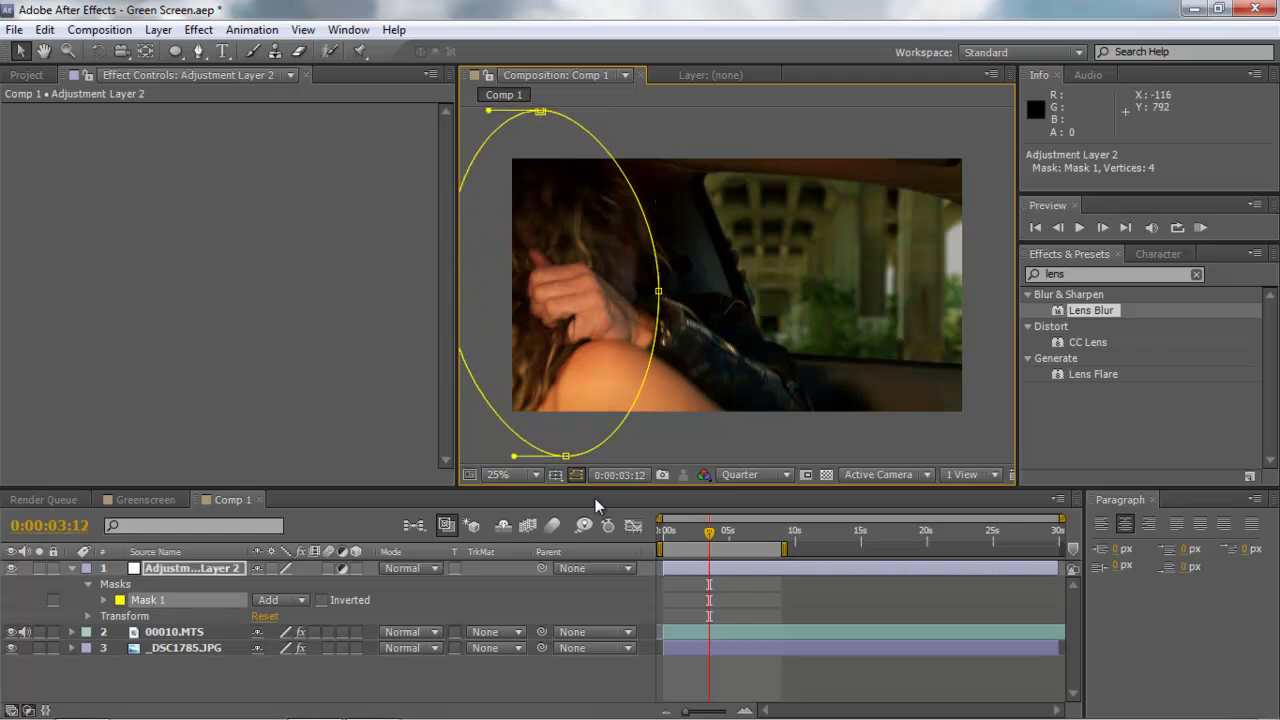
pyautogui.moveTo(566, 456); pyautogui.dragTo(543, 462)
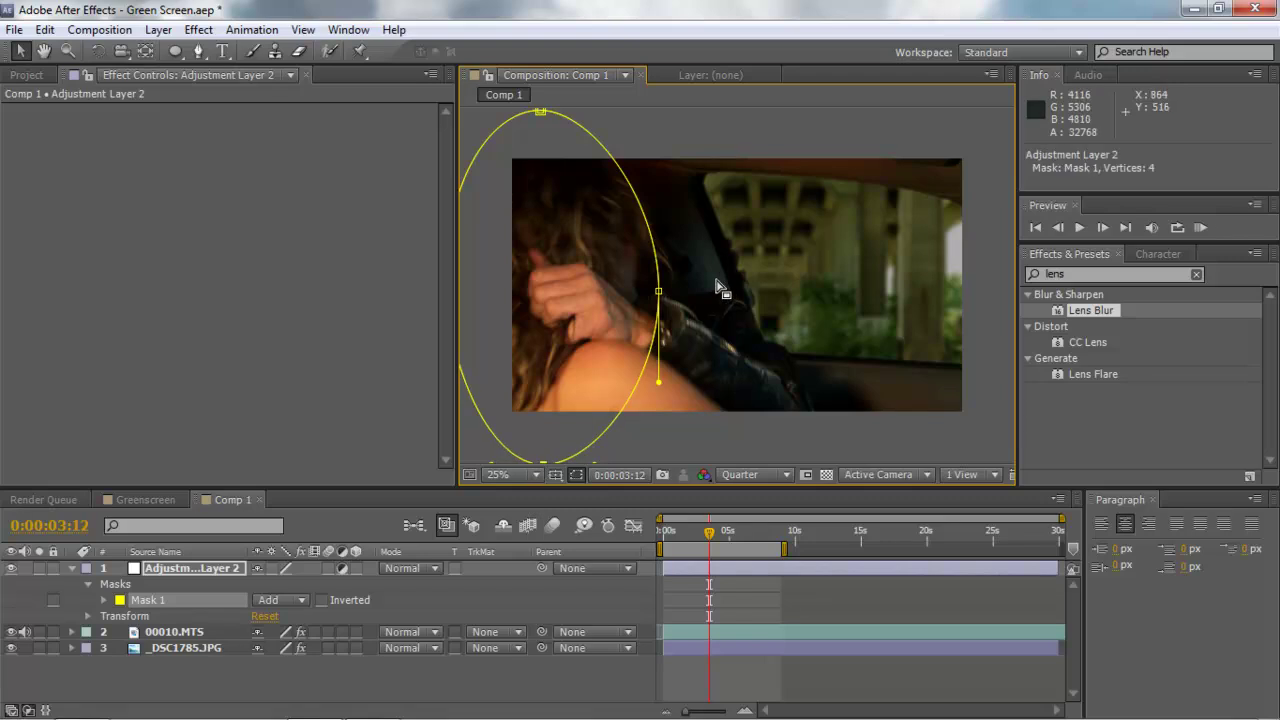
pyautogui.moveTo(658, 291); pyautogui.dragTo(672, 312)
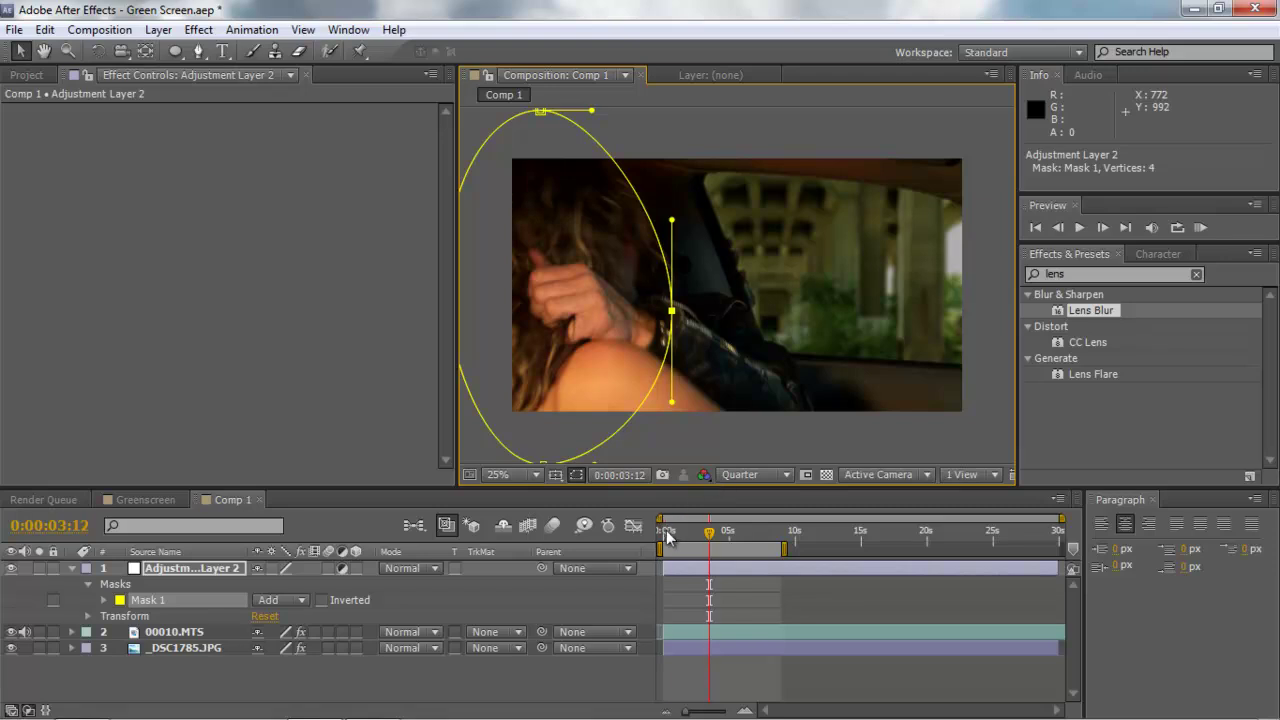
pyautogui.click(666, 534)
pyautogui.moveTo(672, 311); pyautogui.dragTo(671, 309)
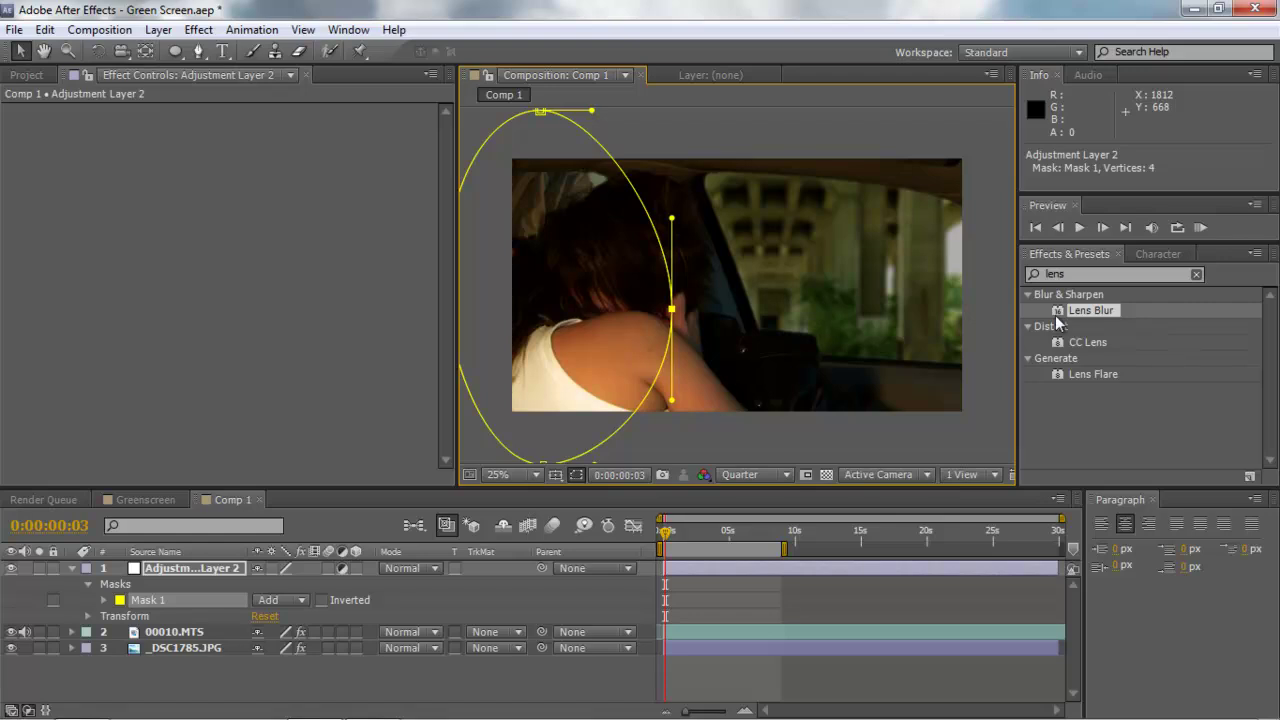
# Apply Lens Blur to the adjustment layer and set its Iris Radius to 62.
pyautogui.moveTo(1060, 317); pyautogui.dragTo(692, 572)
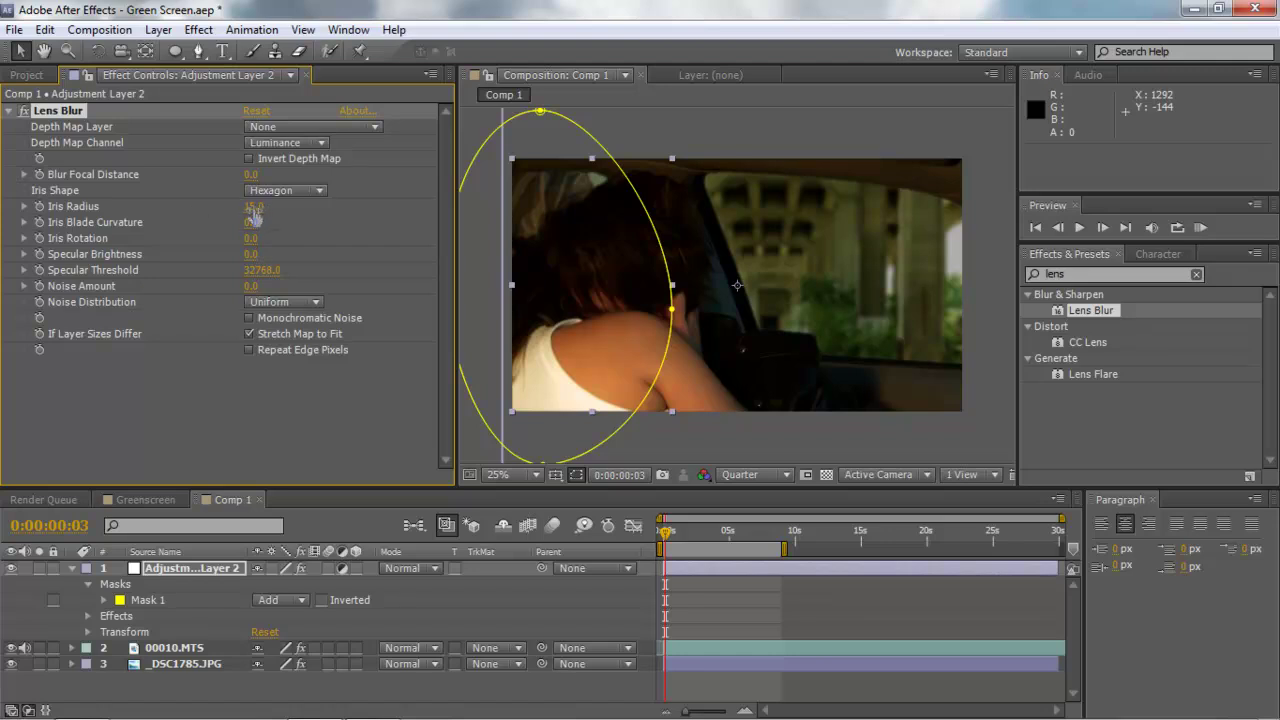
pyautogui.moveTo(262, 207); pyautogui.dragTo(341, 217)
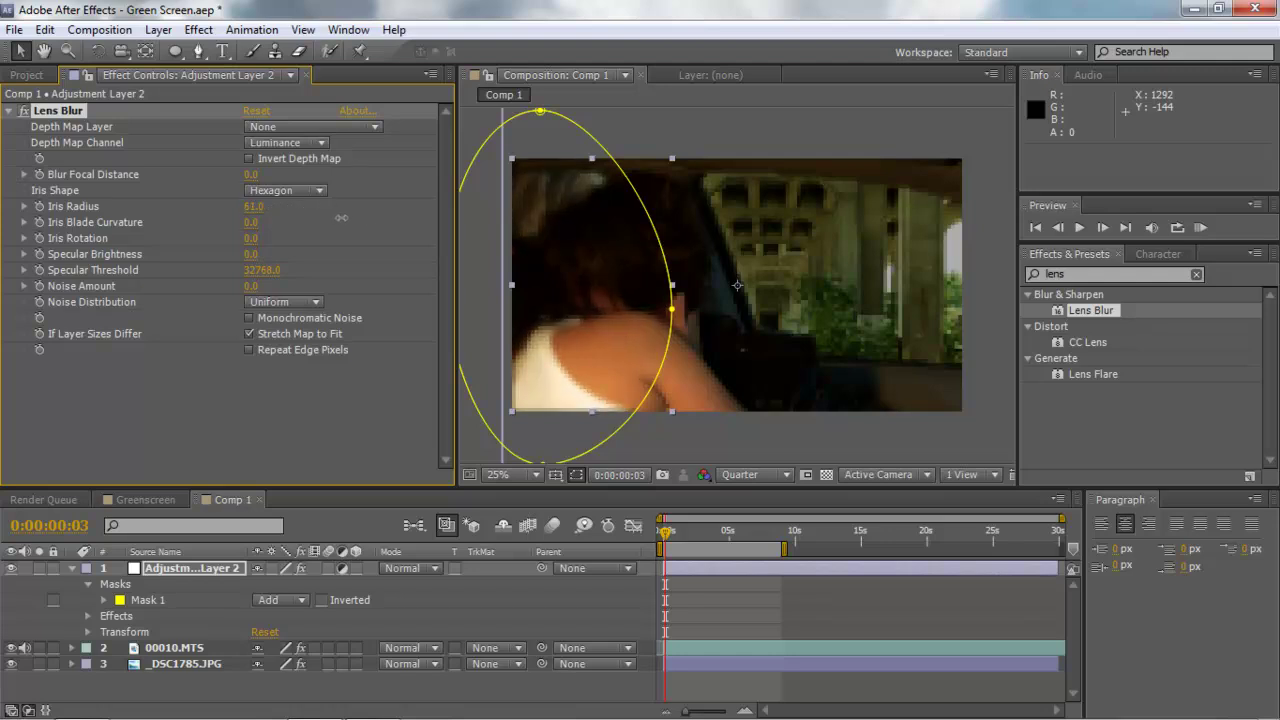
pyautogui.click(630, 129)
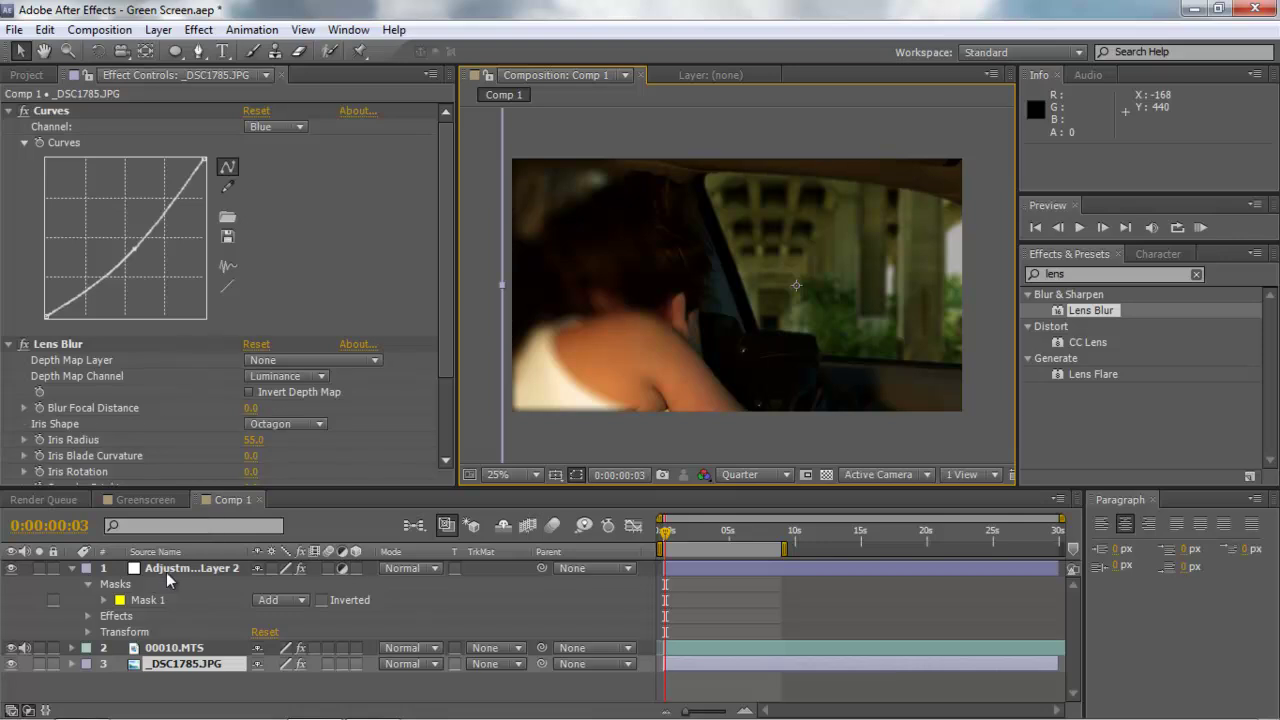
# Reveal the Mask Feather of the adjustment layer's Mask 1 and raise it to 568 pixels.
pyautogui.click(151, 602)
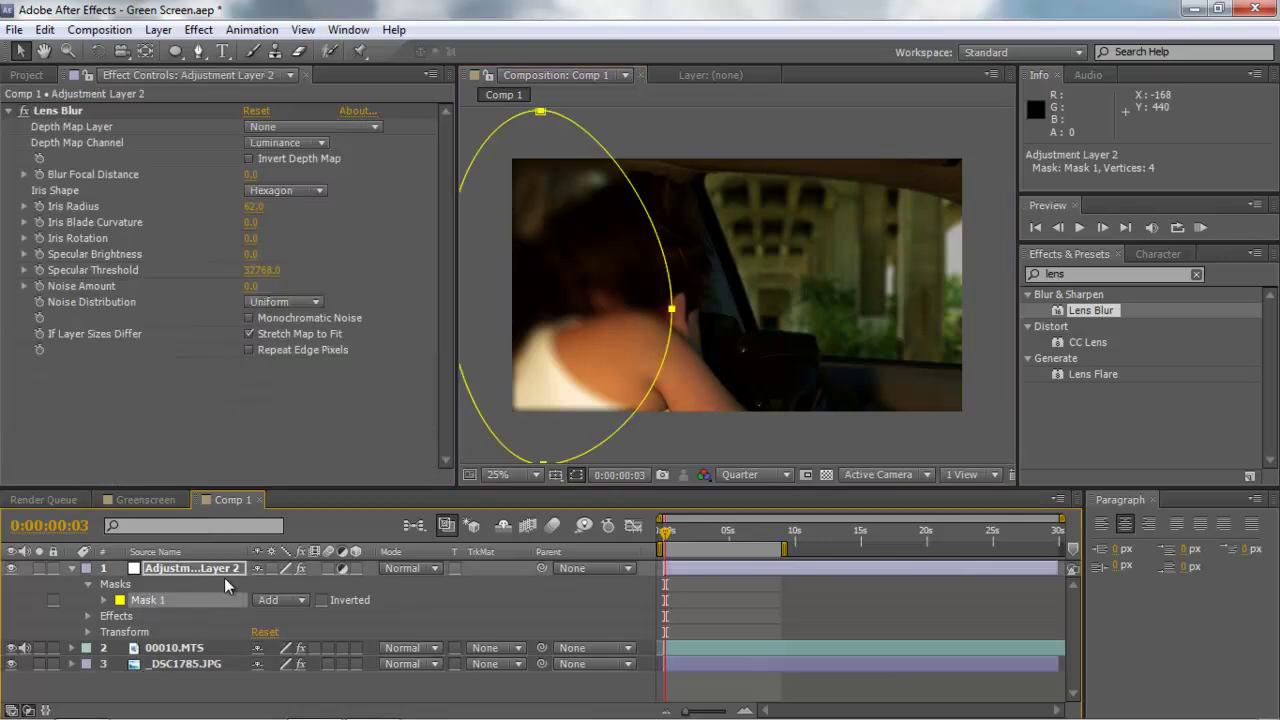
pyautogui.press('f')
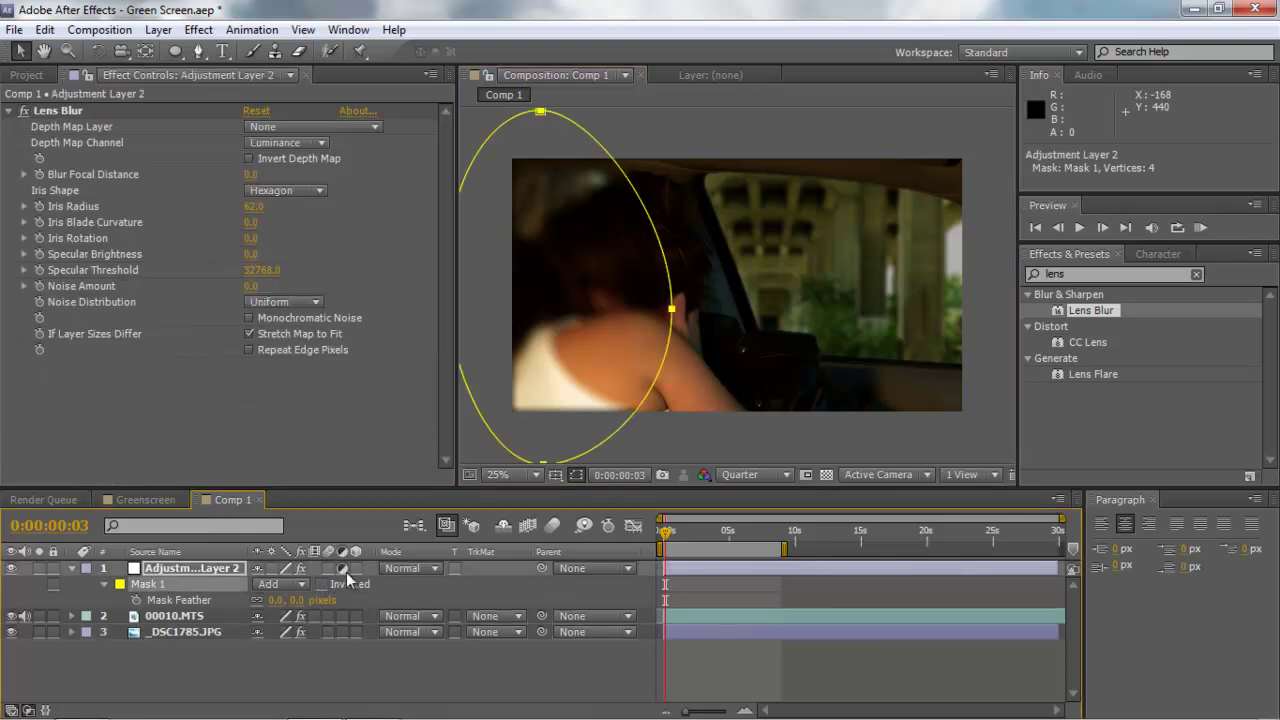
pyautogui.moveTo(277, 600); pyautogui.dragTo(405, 600)
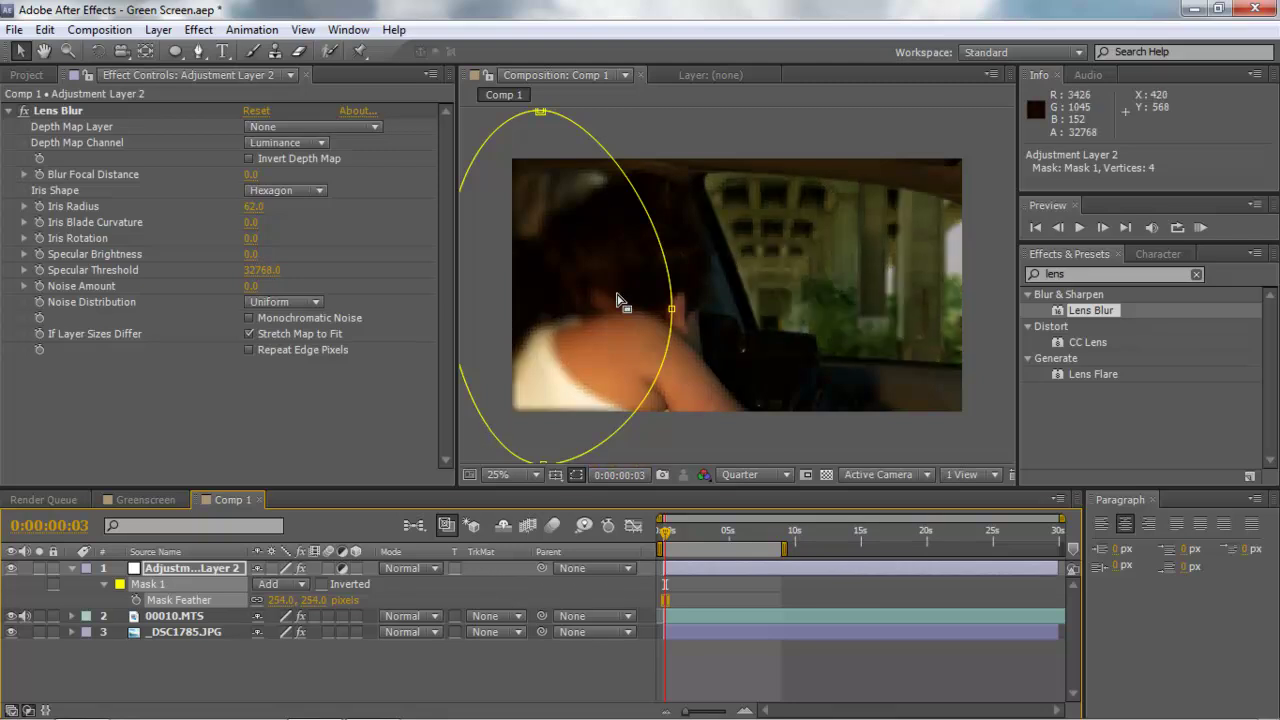
pyautogui.click(658, 135)
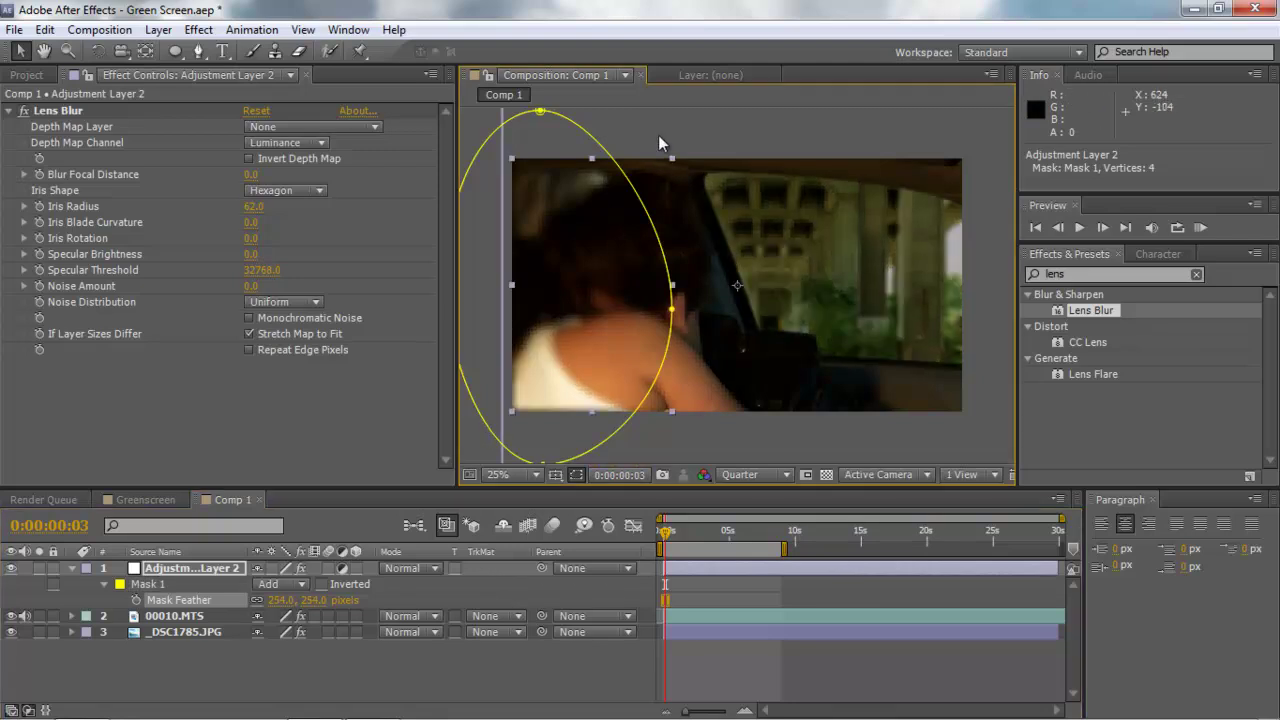
pyautogui.click(718, 130)
pyautogui.moveTo(283, 600); pyautogui.dragTo(449, 593)
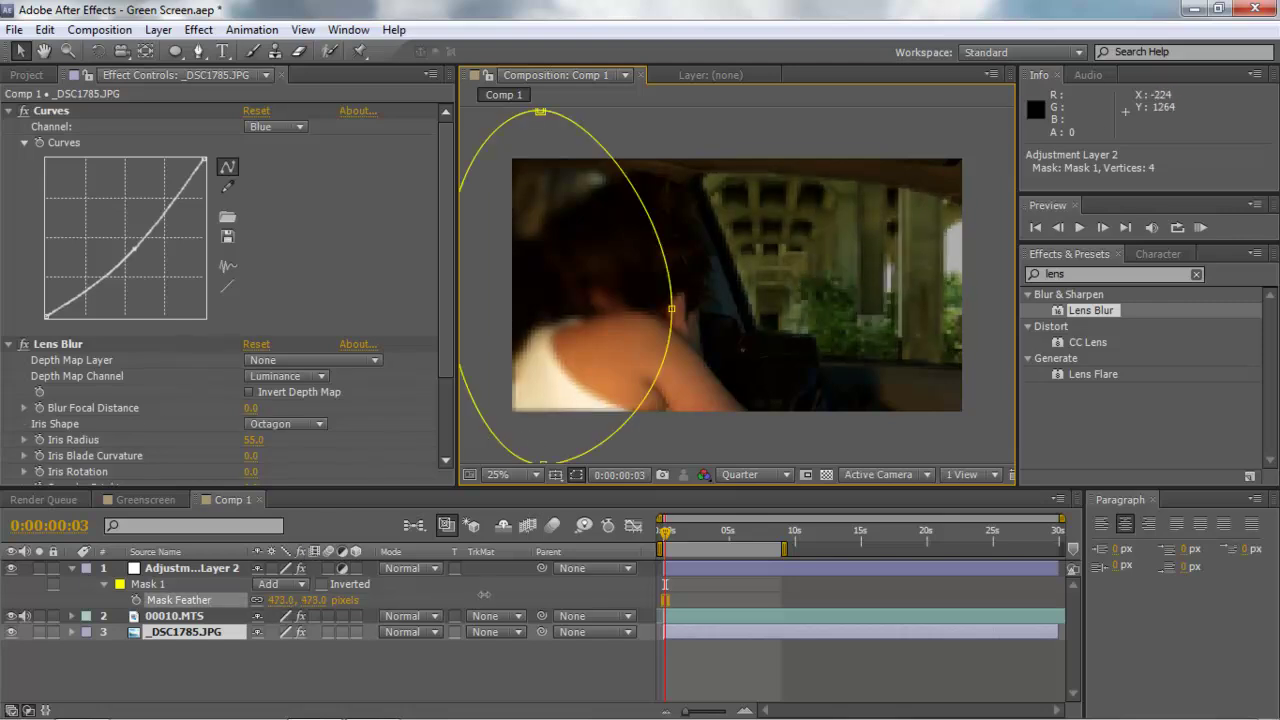
pyautogui.moveTo(571, 596); pyautogui.dragTo(576, 596)
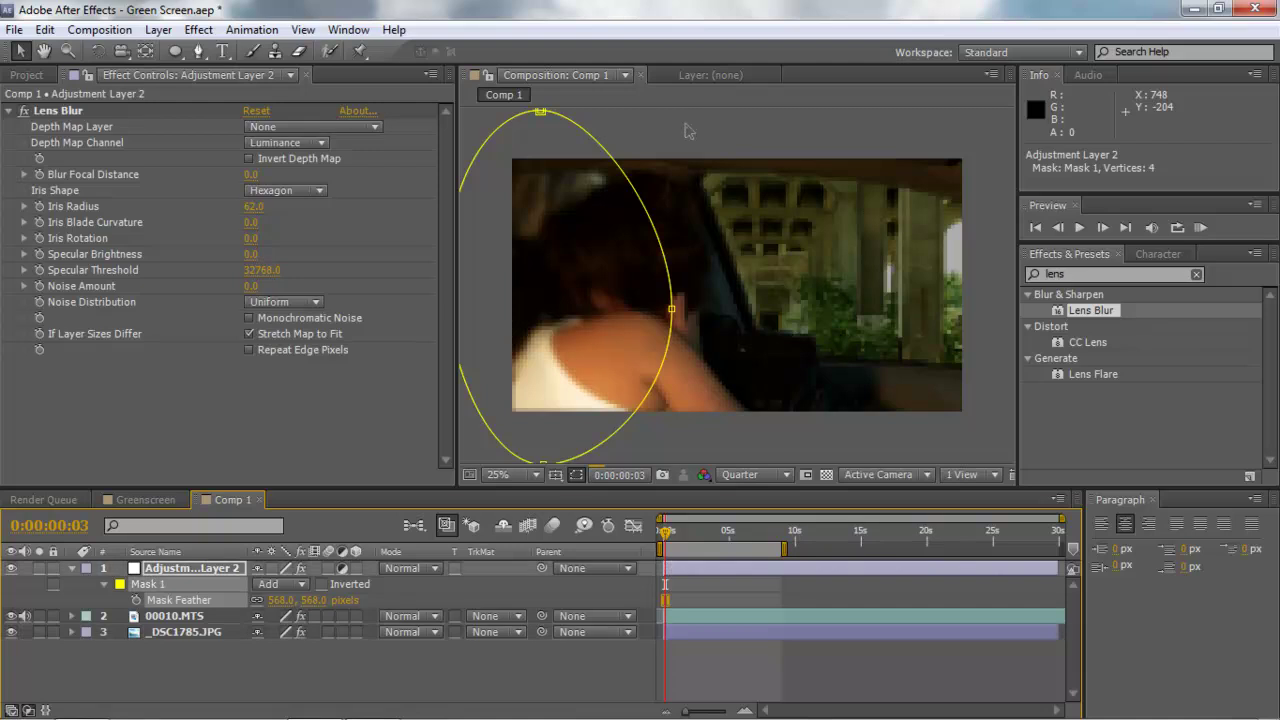
pyautogui.click(752, 123)
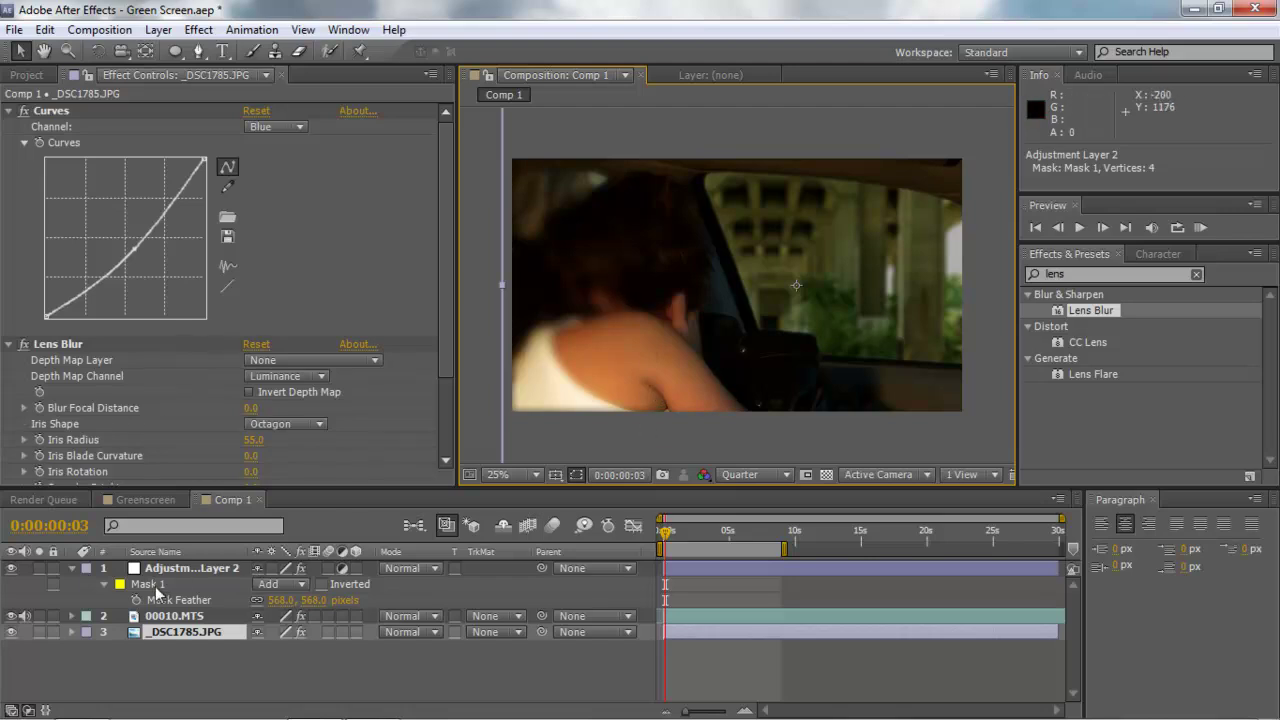
# Shift the adjustment layer's mask right and slightly up so it covers more of the woman, and deselect the layer to check the blur.
pyautogui.click(185, 568)
pyautogui.moveTo(672, 310); pyautogui.dragTo(712, 304)
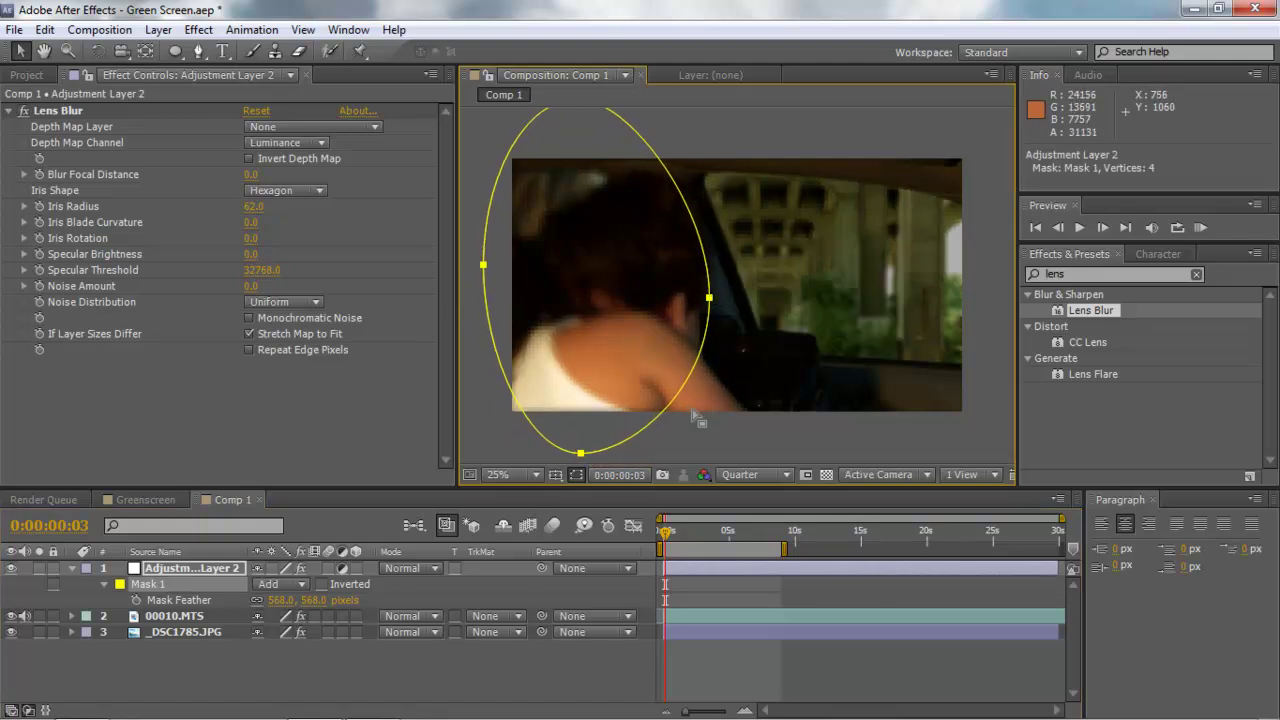
pyautogui.click(700, 175)
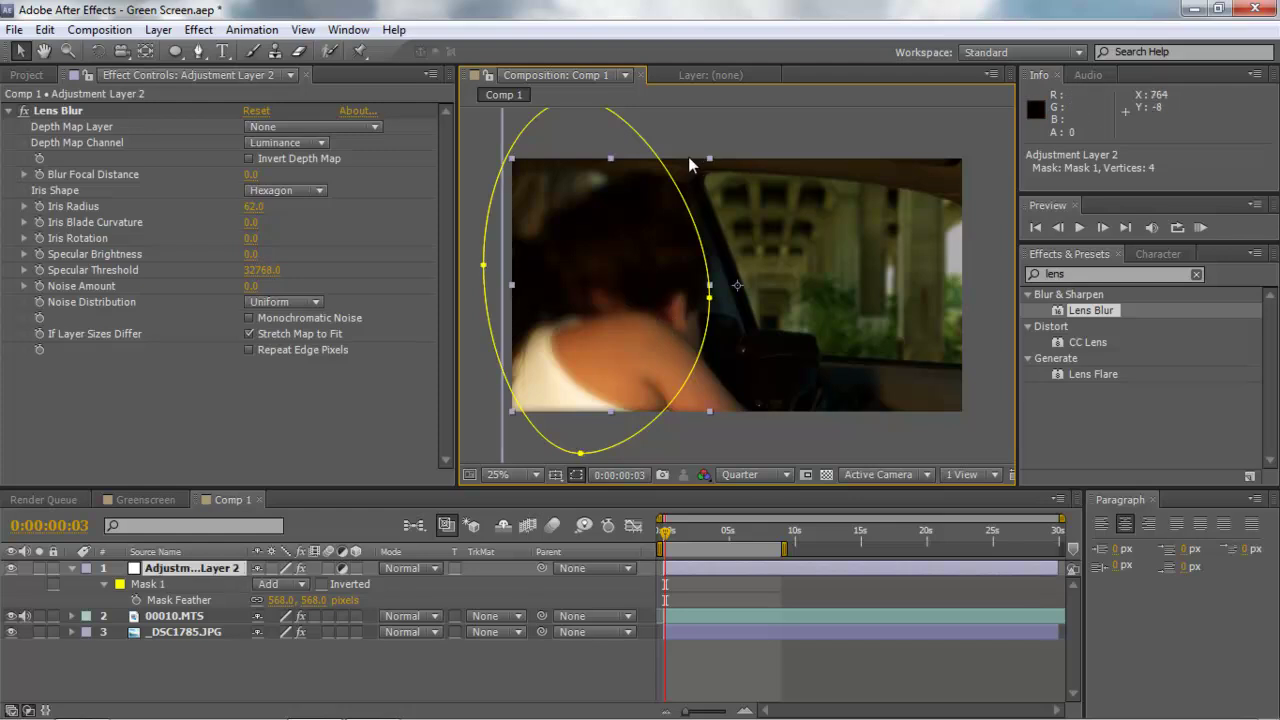
pyautogui.click(651, 165)
# Play a short preview of the composite and return to 0:00:00:00.
pyautogui.press('space')
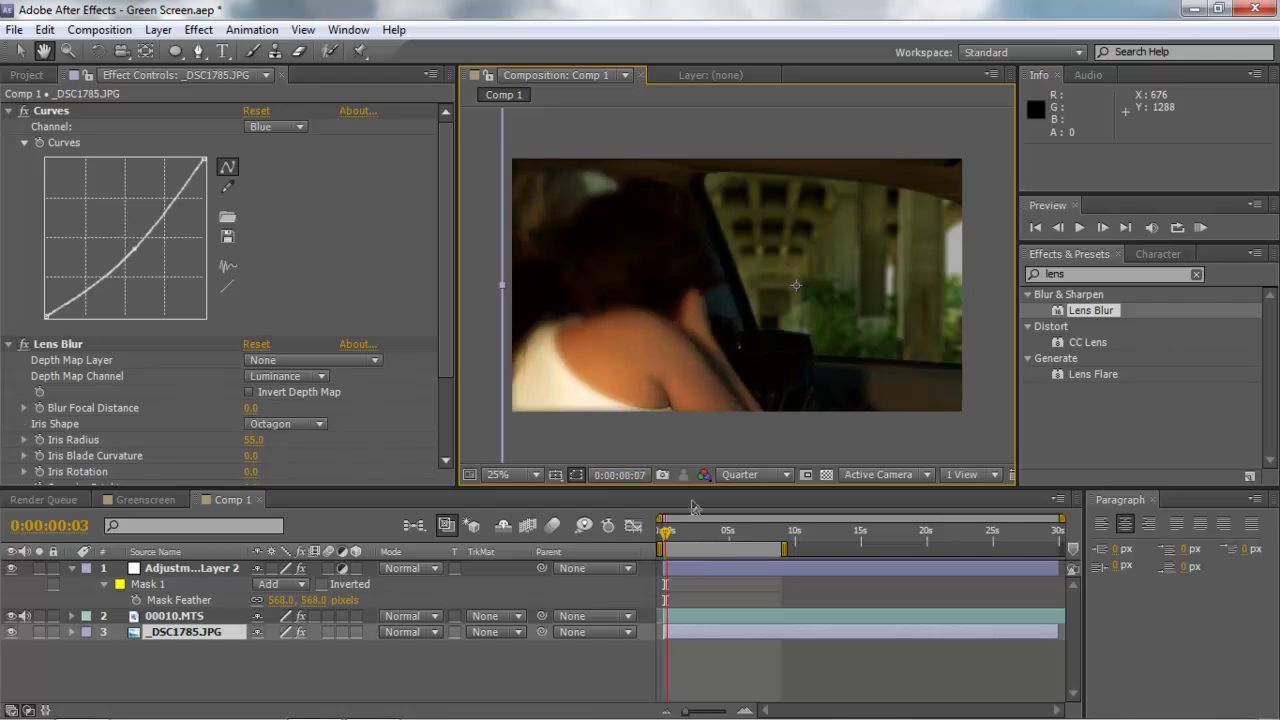
pyautogui.press('v')
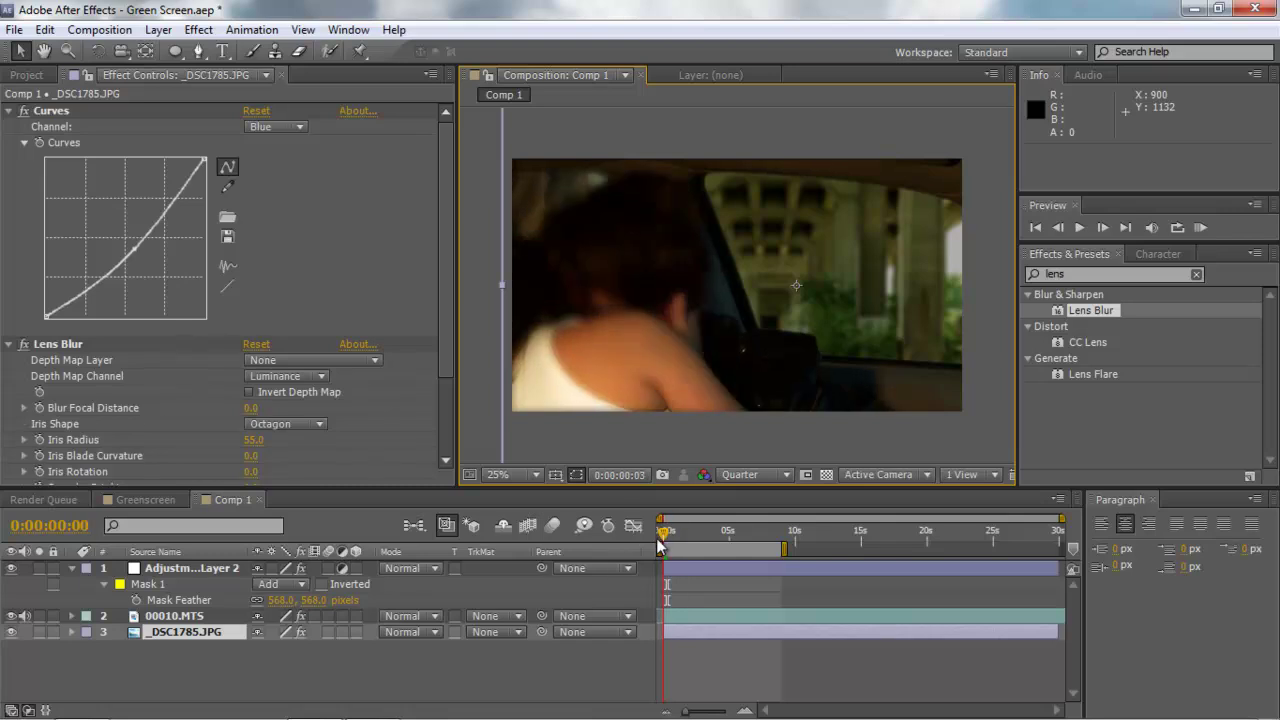
pyautogui.click(658, 545)
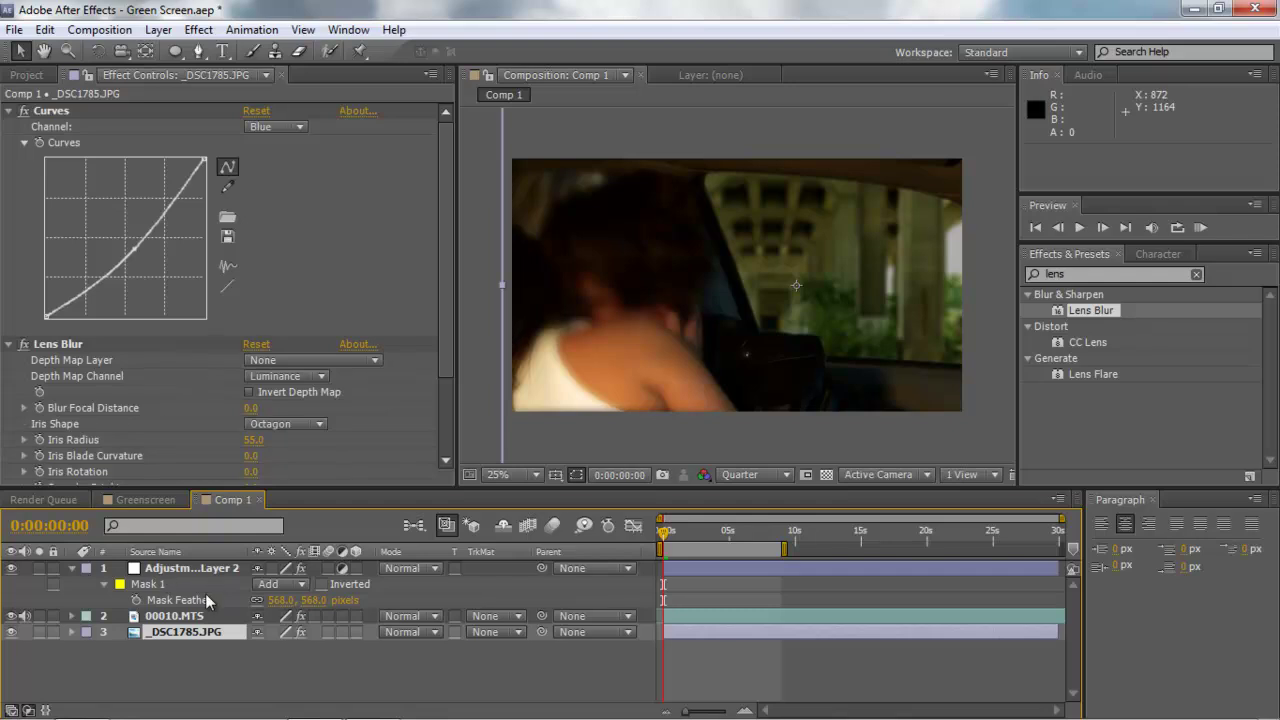
# Duplicate the adjustment layer and set the lower copy's mask mode to Subtract so it blurs the area outside the ellipse.
pyautogui.click(187, 568)
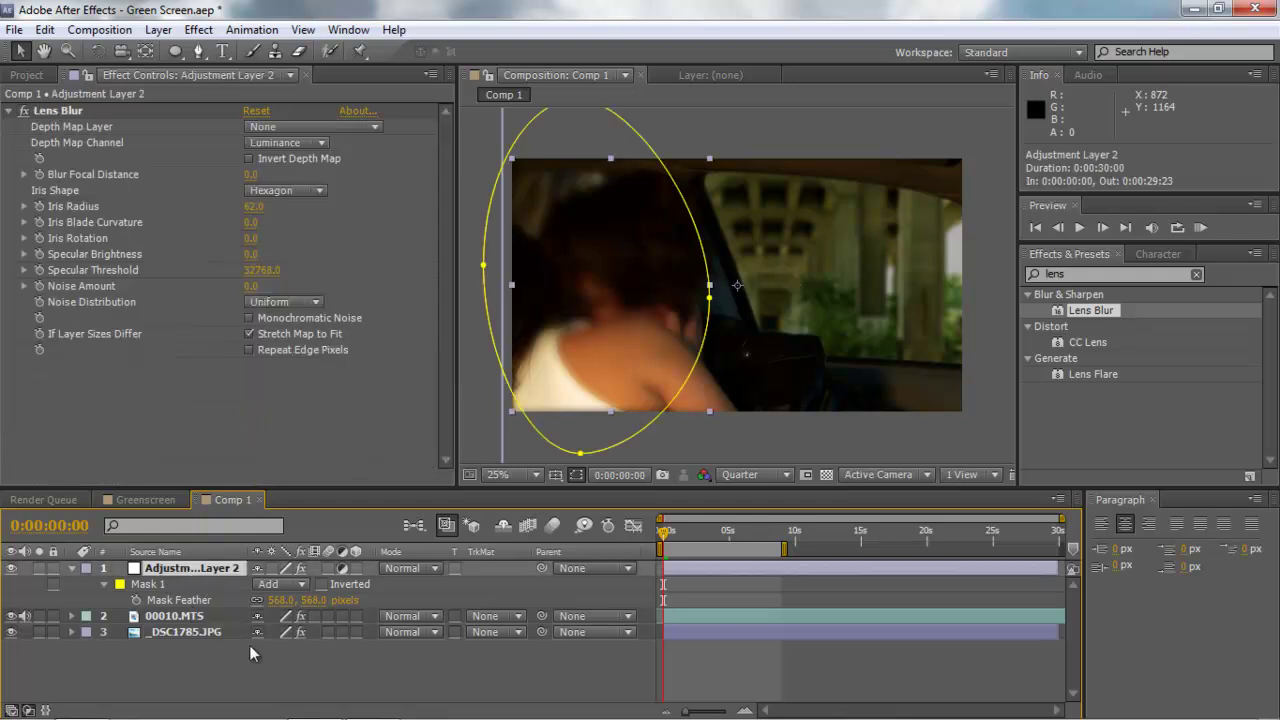
pyautogui.moveTo(228, 712)
pyautogui.hotkey('ctrl', 'd')
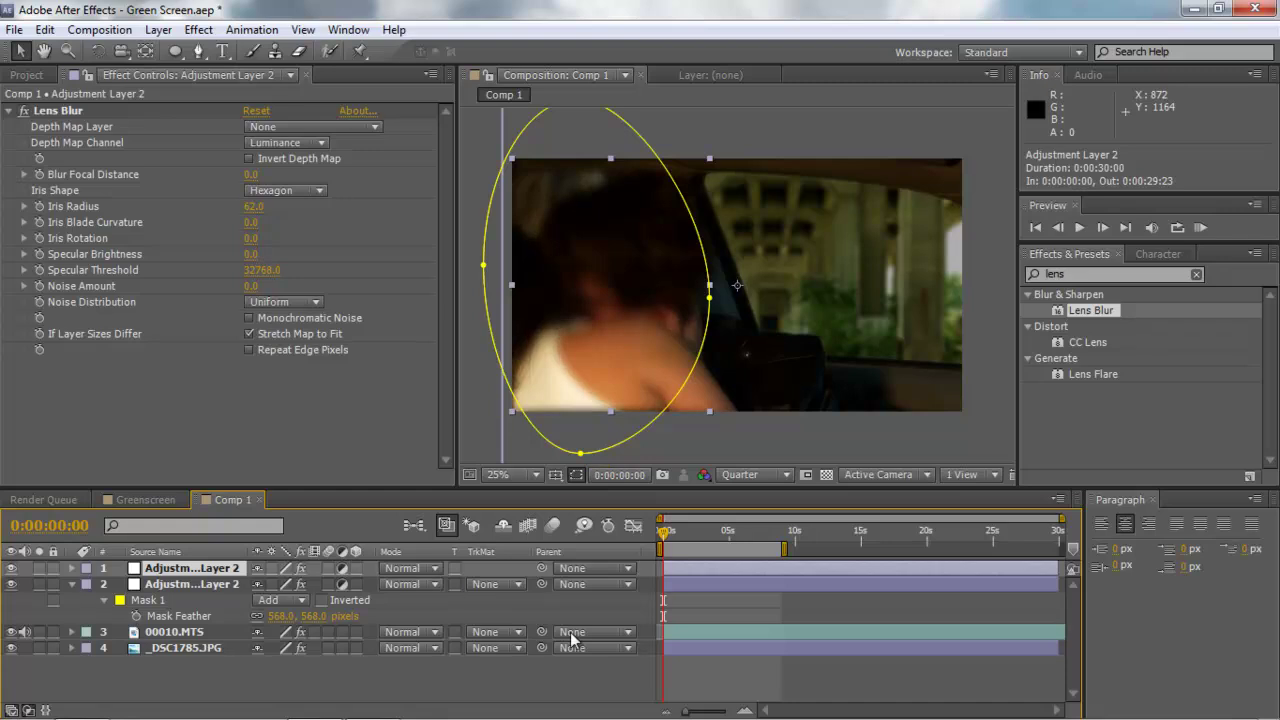
pyautogui.click(167, 586)
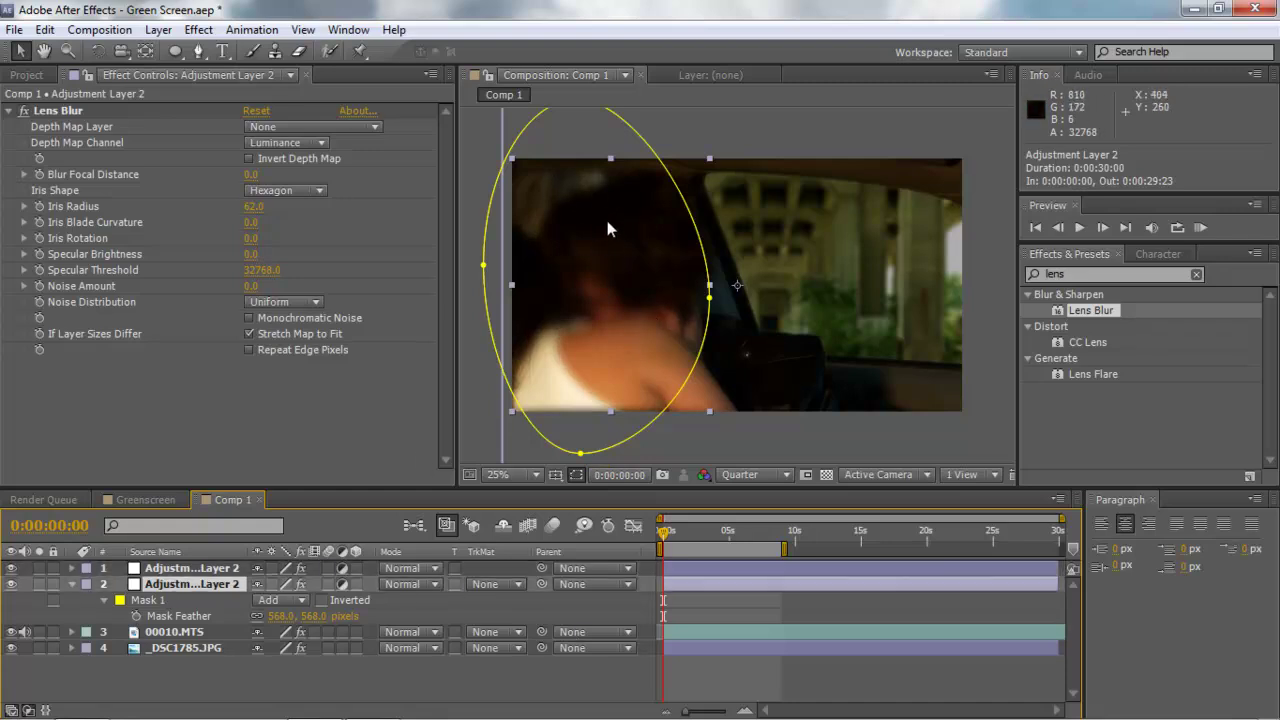
pyautogui.click(285, 601)
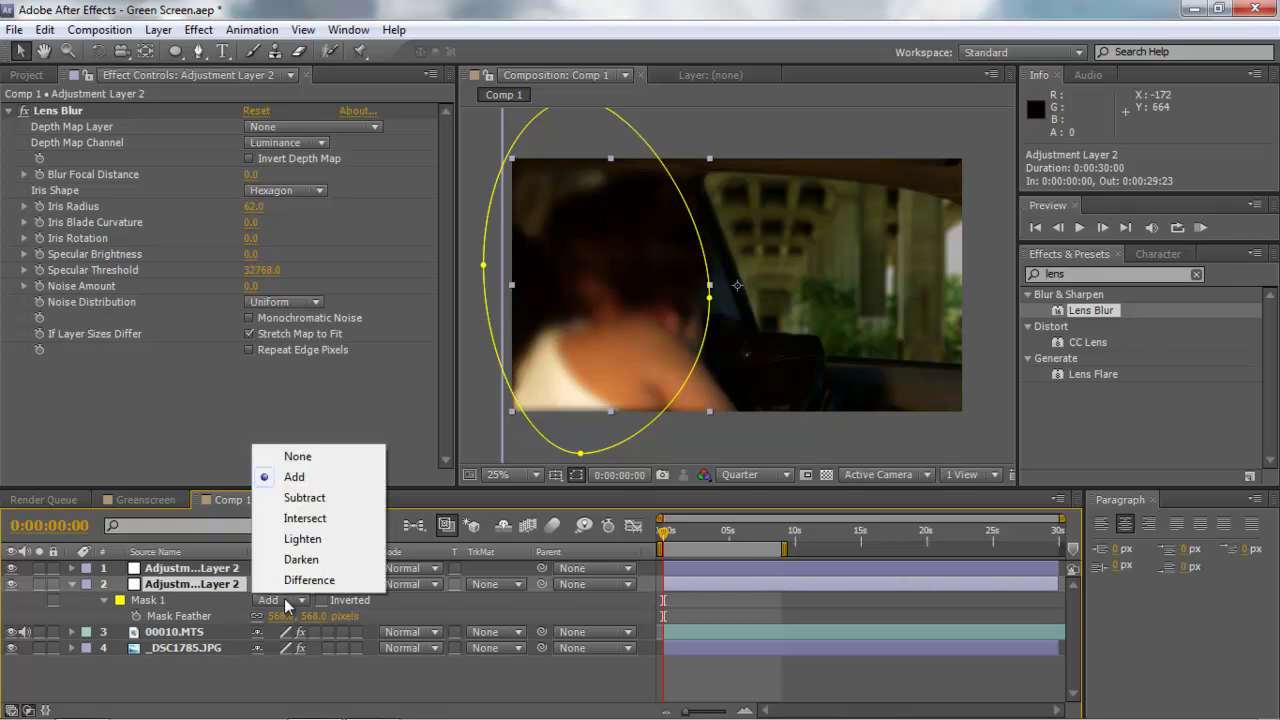
pyautogui.click(316, 499)
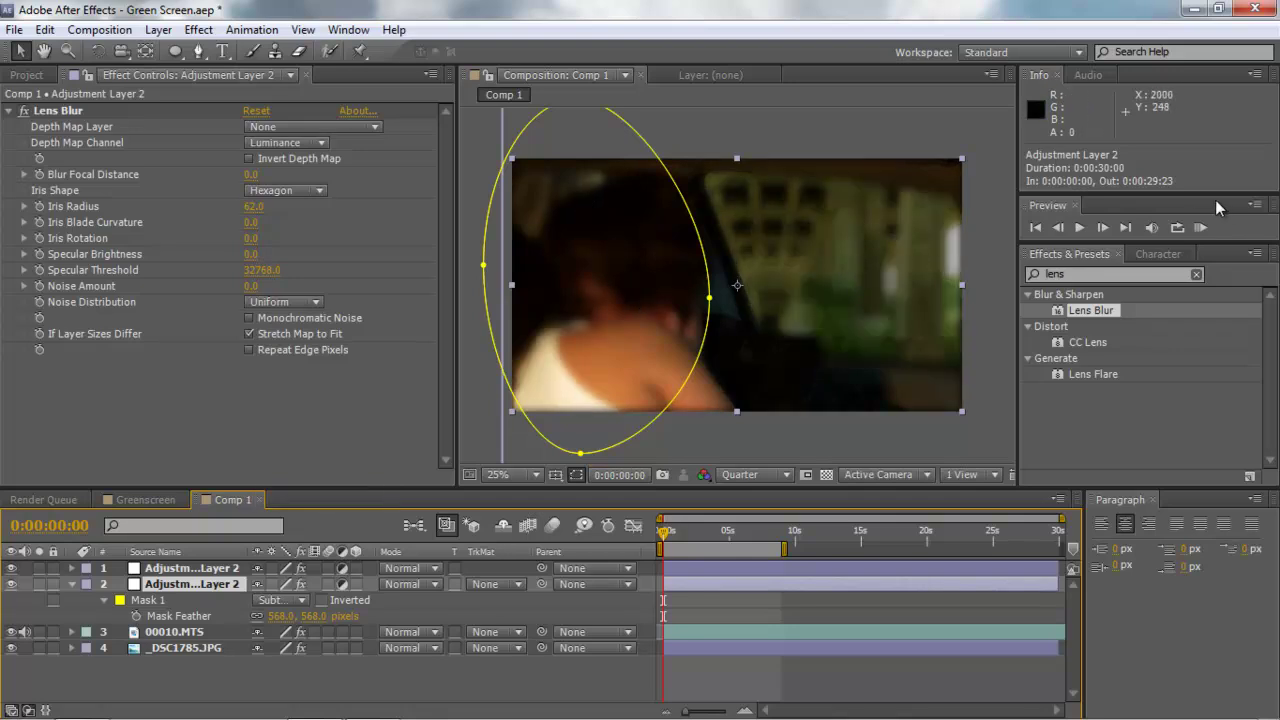
pyautogui.click(786, 118)
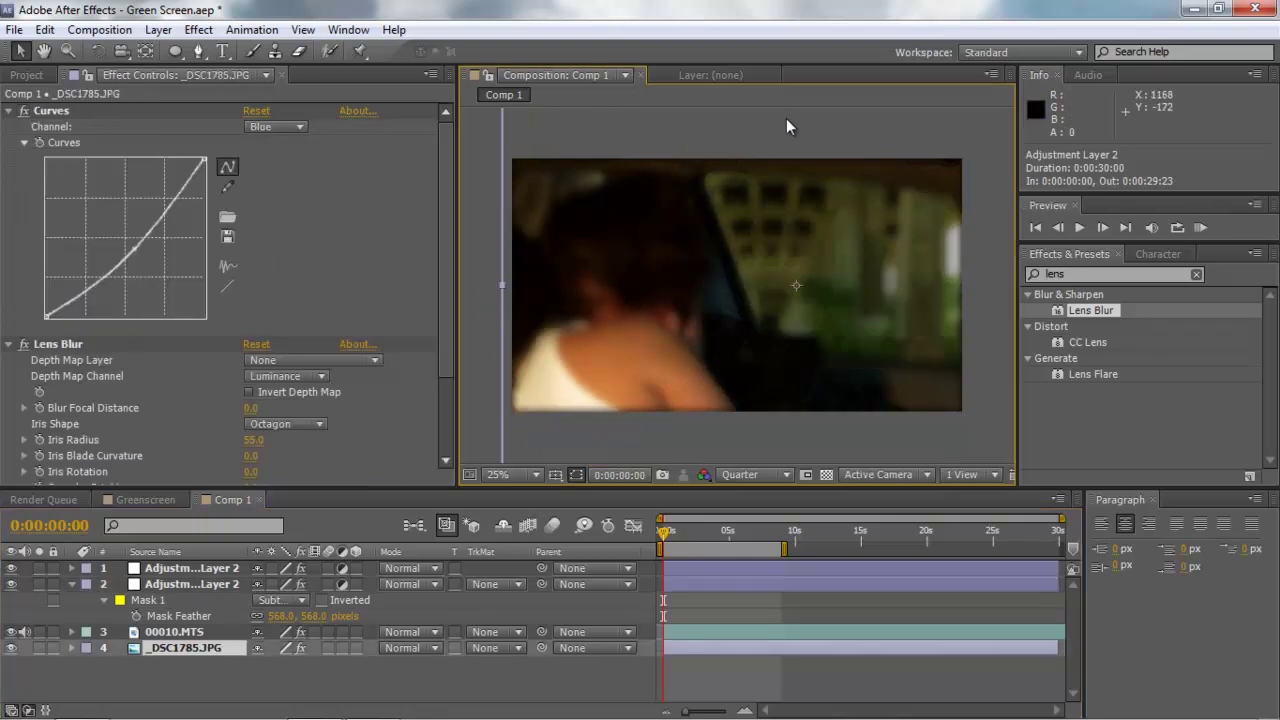
# Reveal the mask path of the upper adjustment layer and hide that layer so only the subtract-masked blur is applied.
pyautogui.click(190, 567)
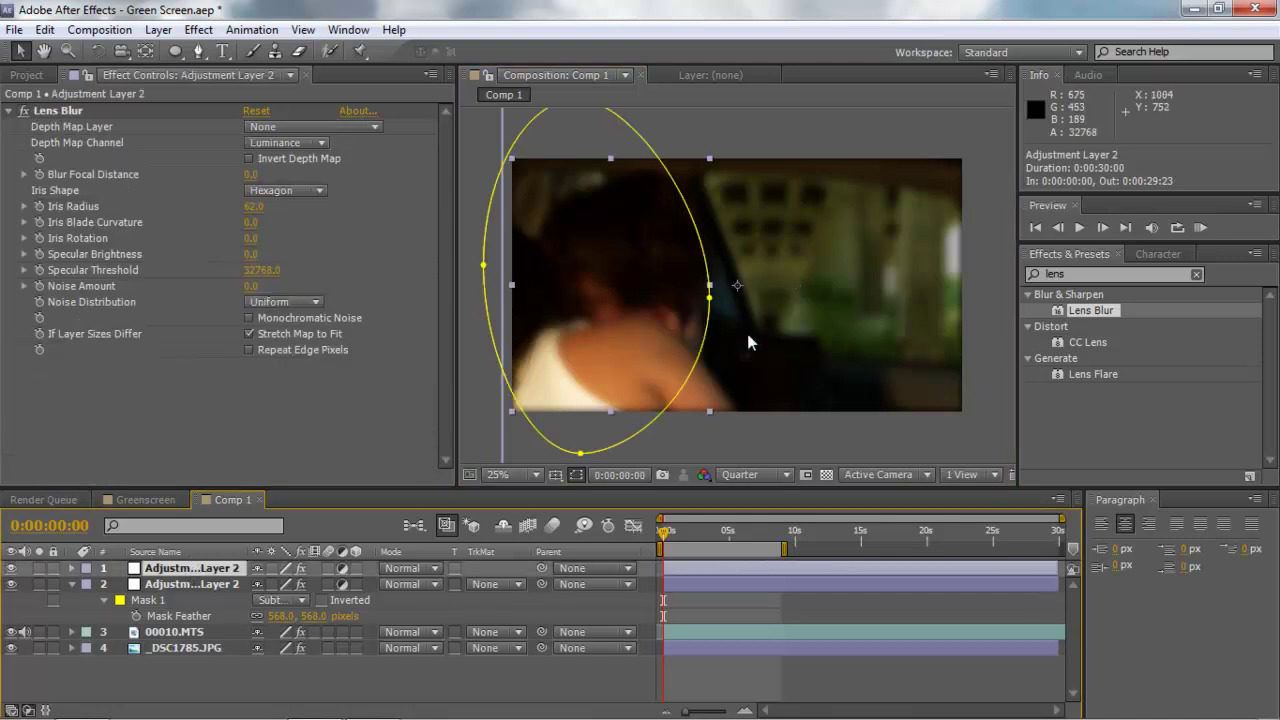
pyautogui.click(72, 567)
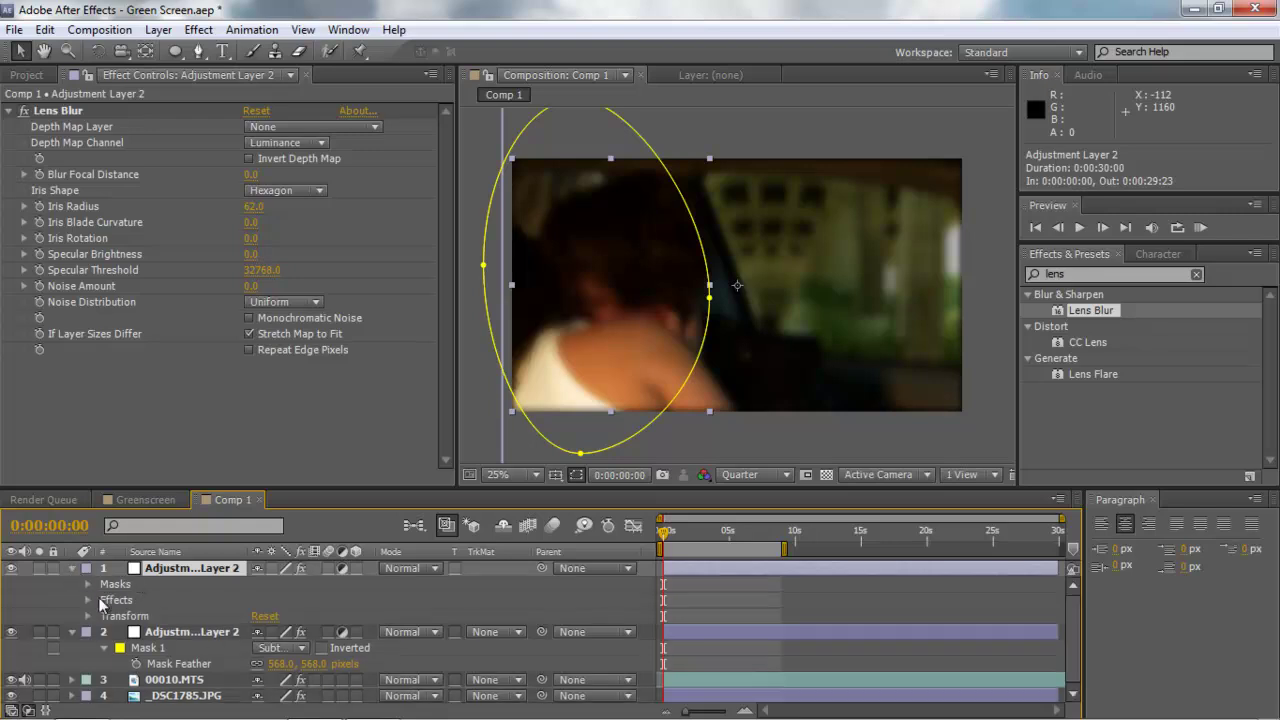
pyautogui.press('m')
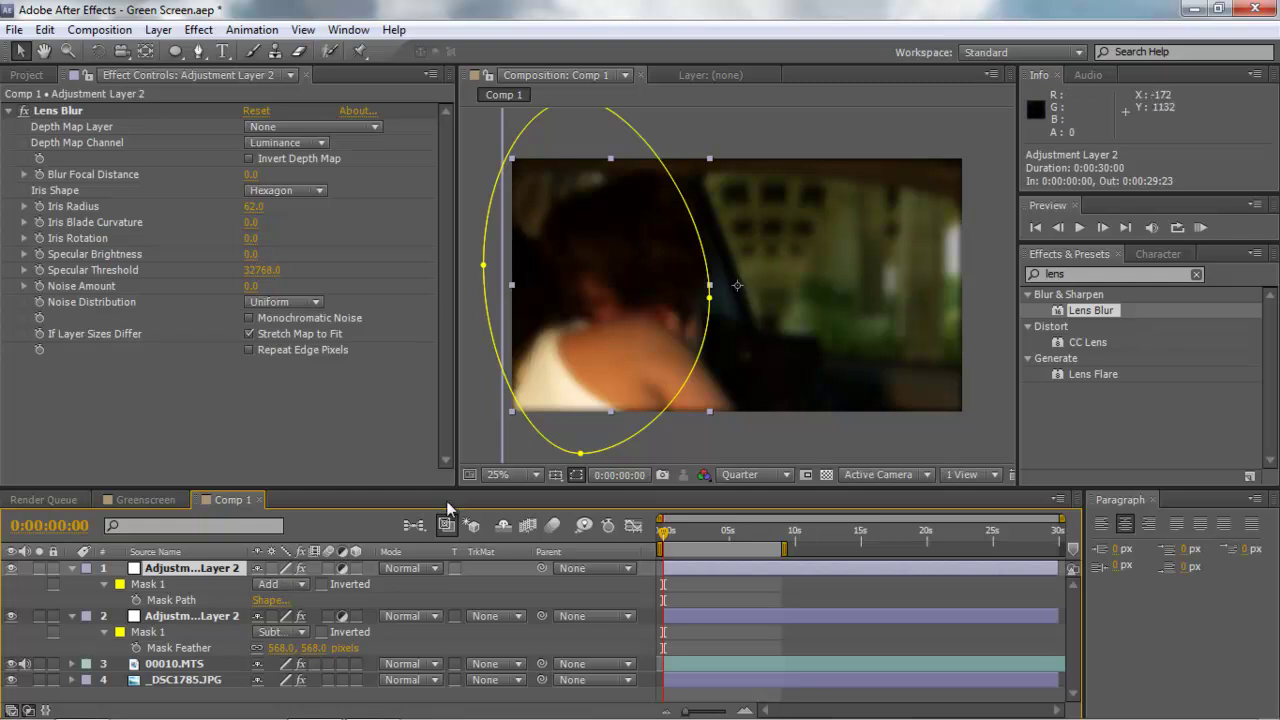
pyautogui.click(11, 567)
pyautogui.click(190, 614)
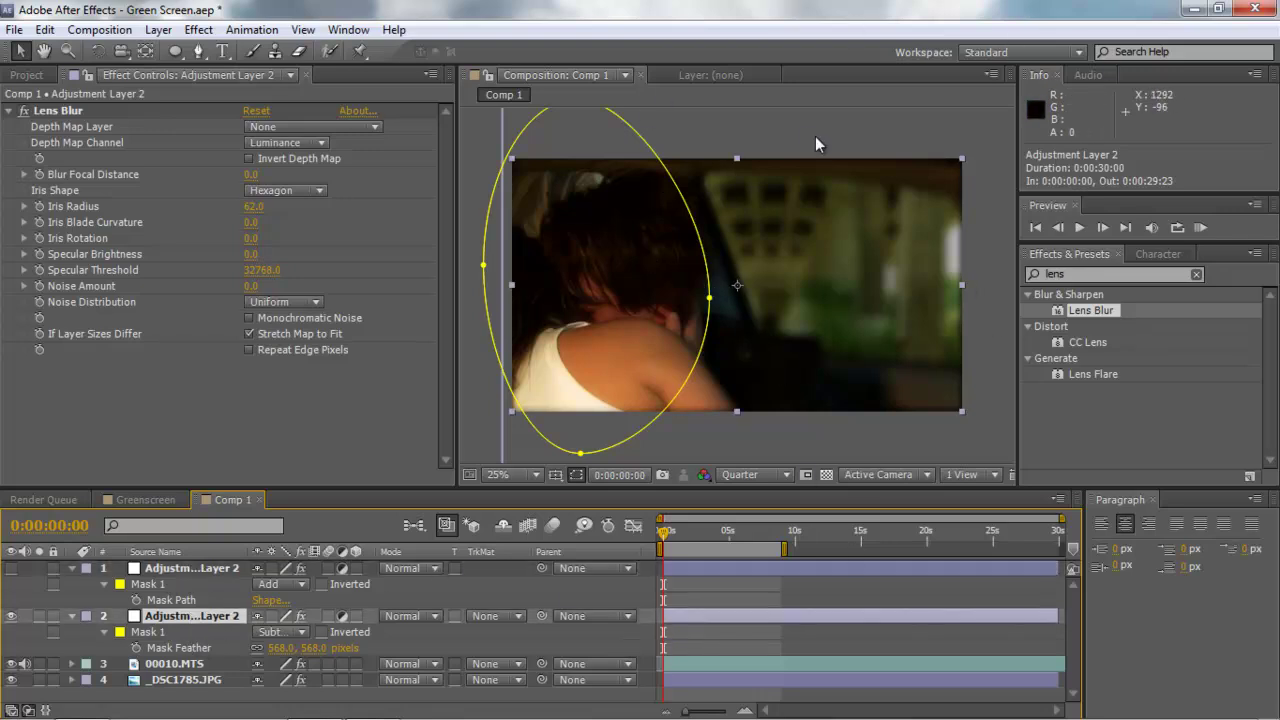
pyautogui.click(834, 290)
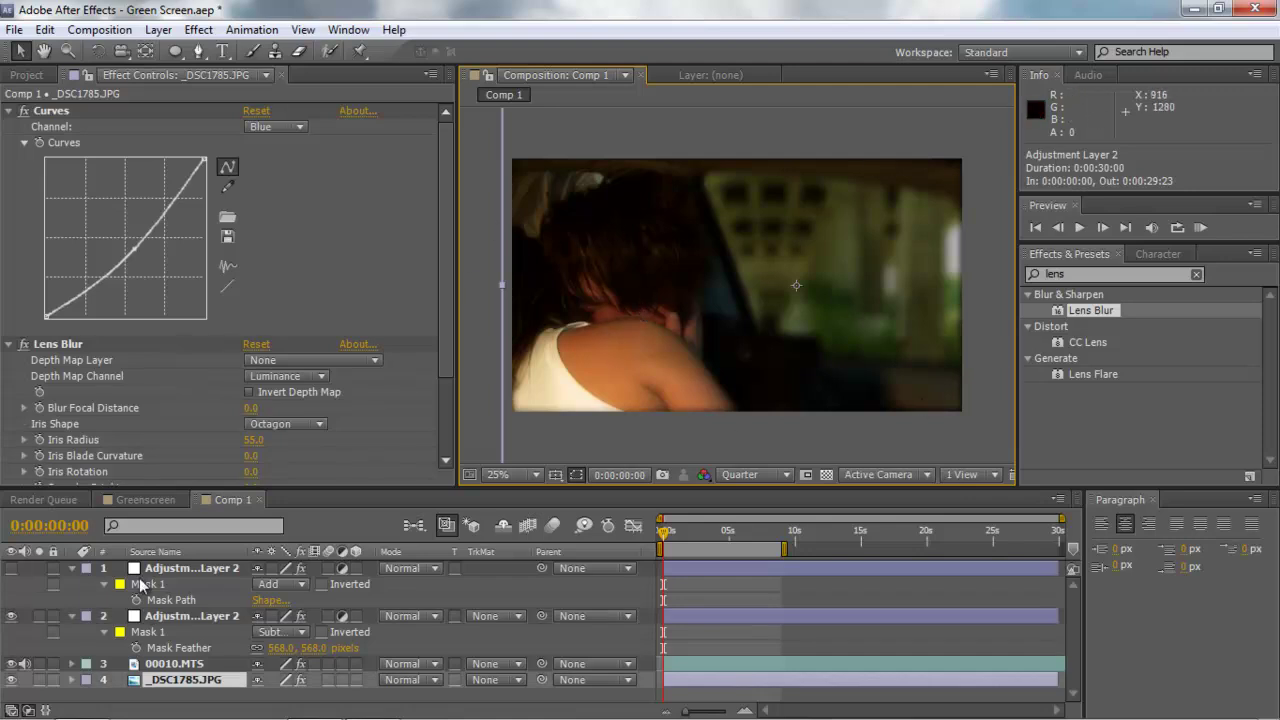
# Keyframe the lower adjustment layer's opacity from 100% at 0:00:00:00 to 0% at 0:00:04:08, and deselect the layer.
pyautogui.click(178, 616)
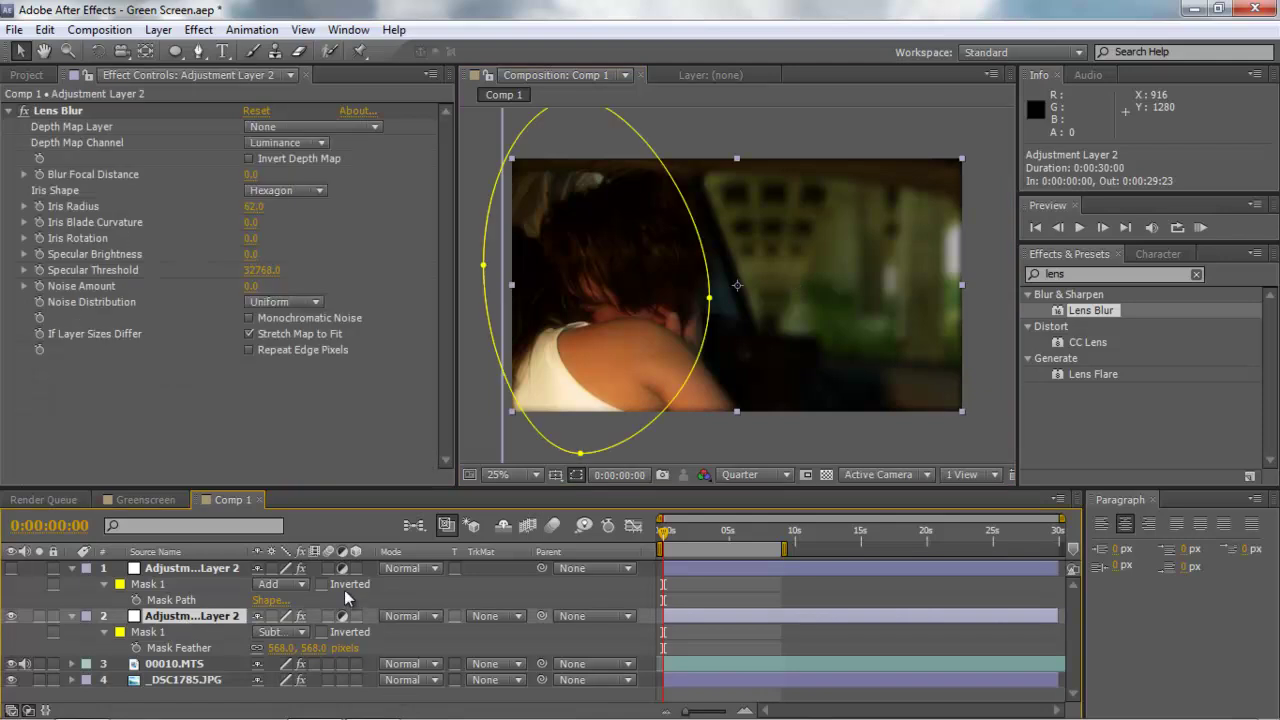
pyautogui.press('t')
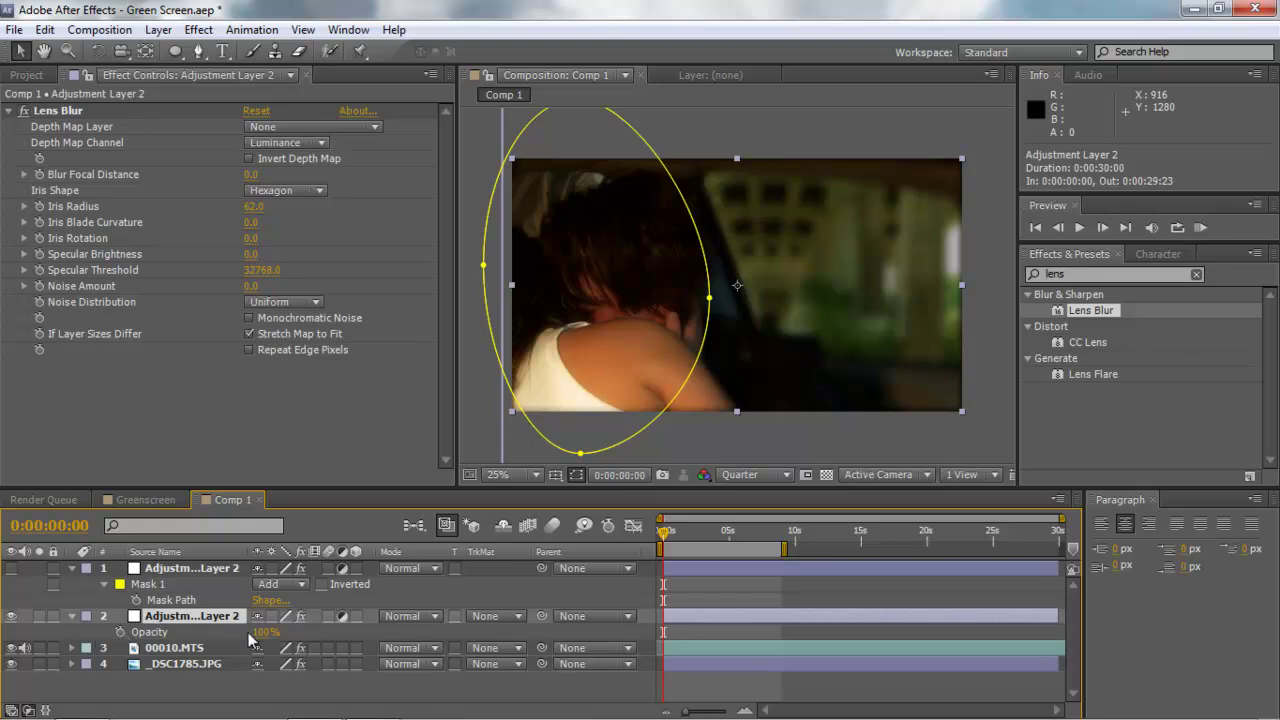
pyautogui.click(120, 632)
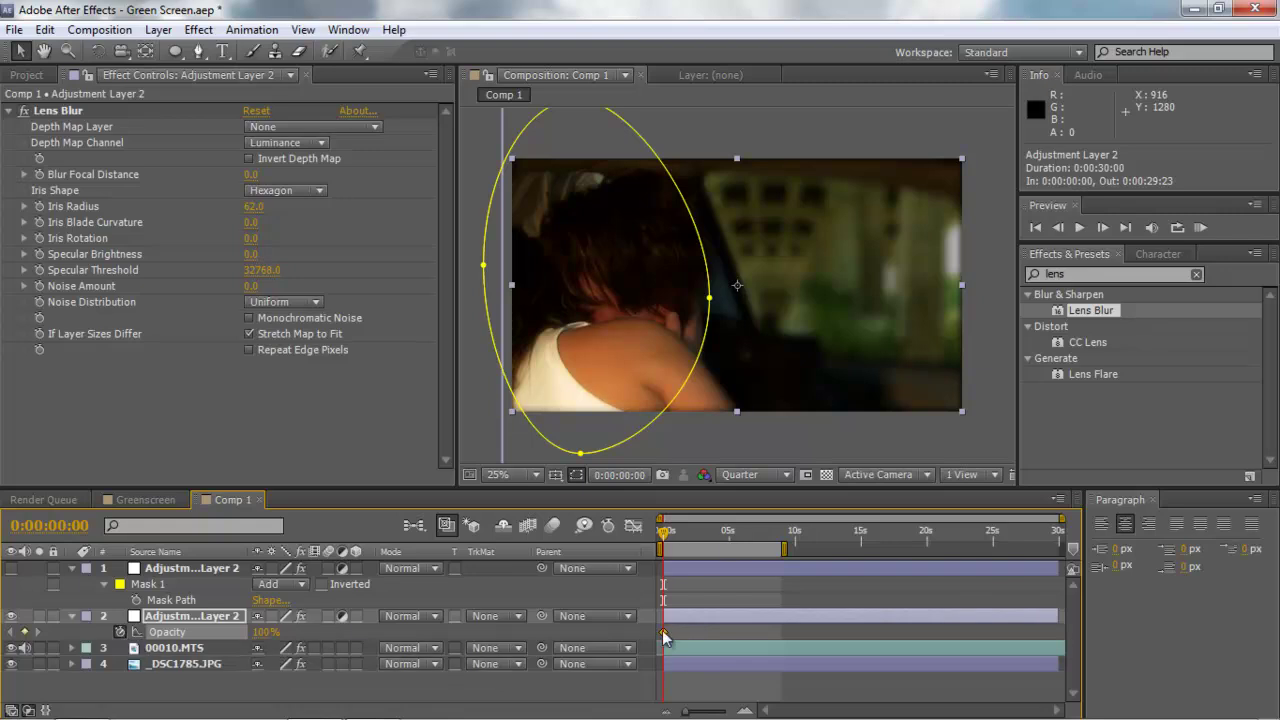
pyautogui.click(662, 537)
pyautogui.moveTo(666, 537); pyautogui.dragTo(723, 555)
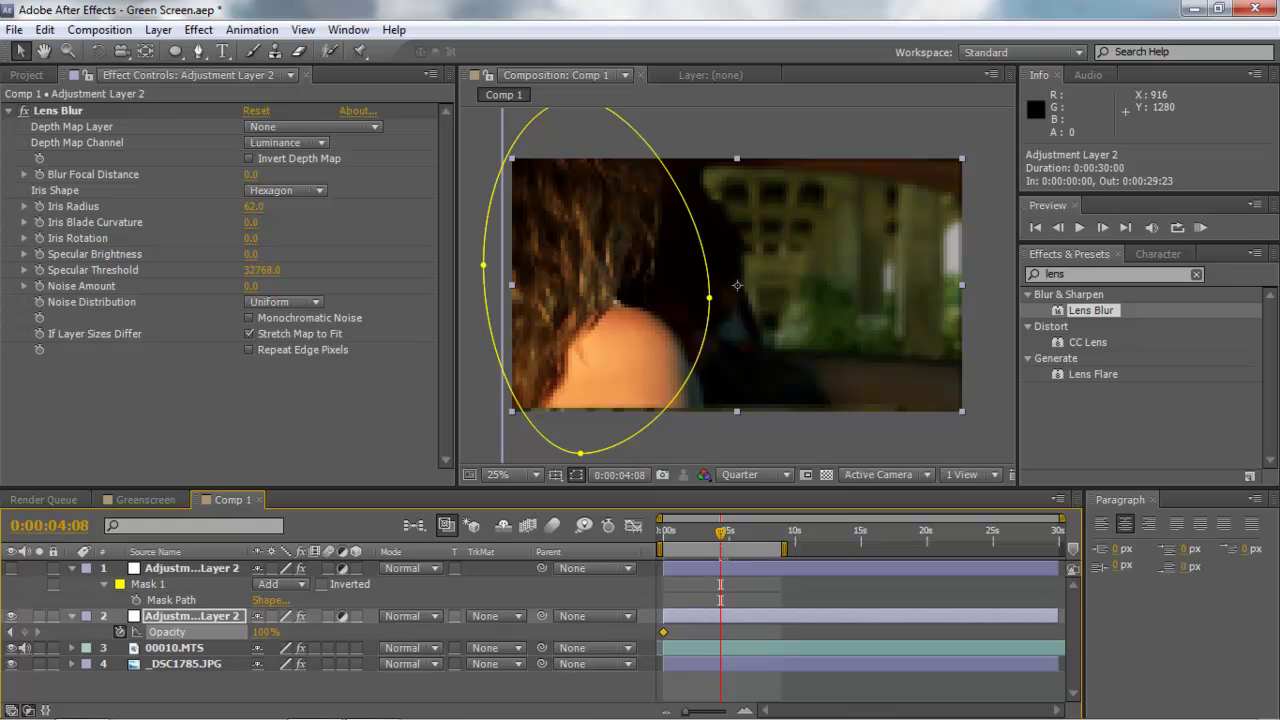
pyautogui.click(319, 584)
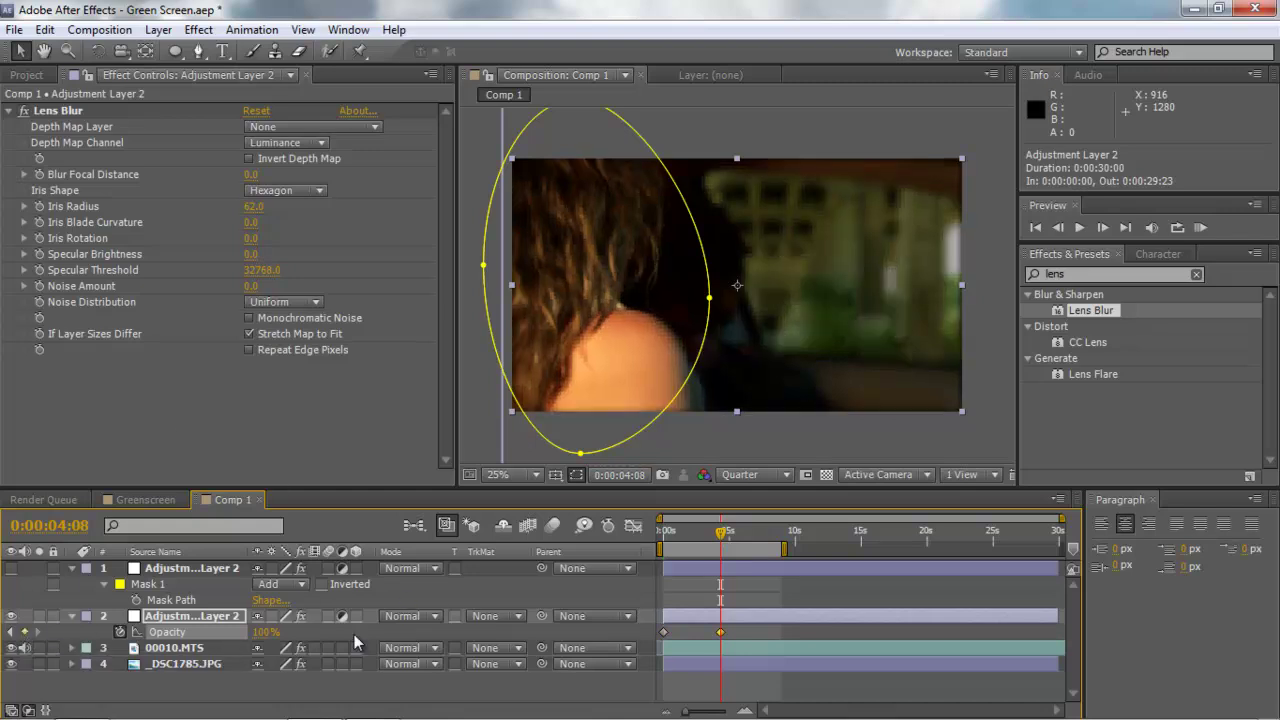
pyautogui.click(262, 632)
pyautogui.press('Return')
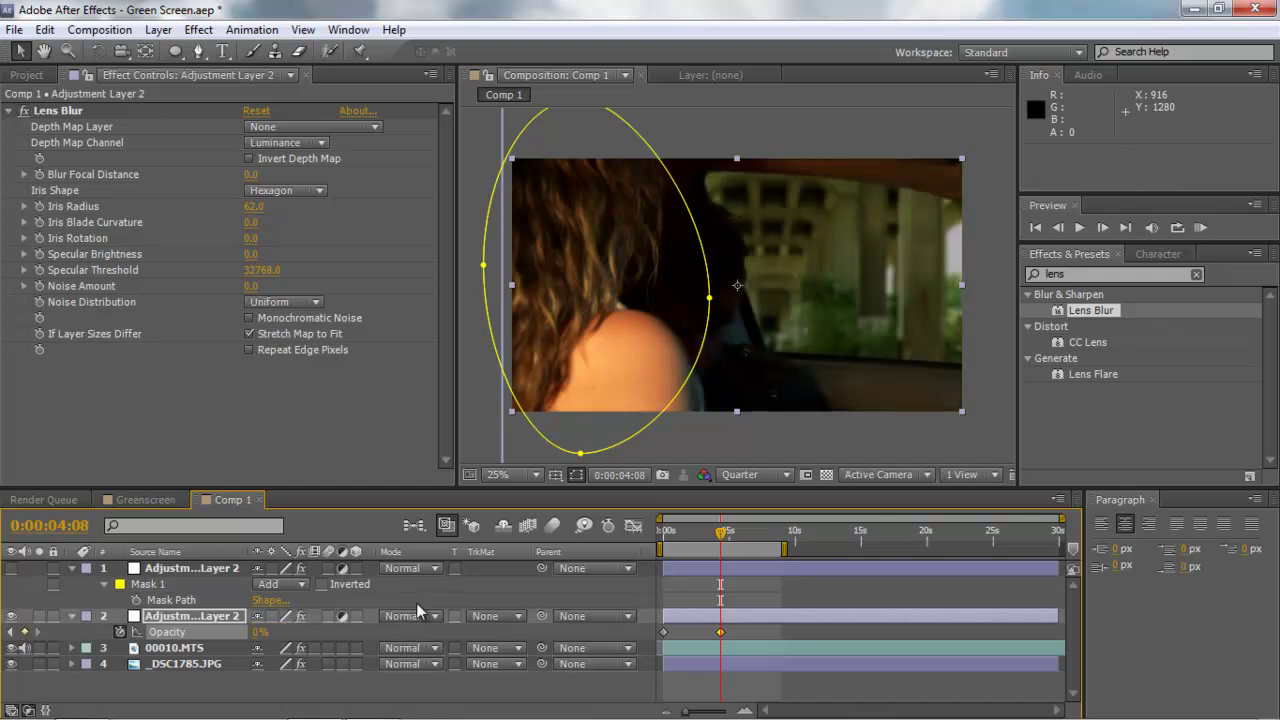
pyautogui.click(451, 583)
# Scrub through the lower adjustment layer's opacity fade up to 0:00:05:08 and return to 0:00:00:00.
pyautogui.moveTo(723, 540); pyautogui.dragTo(652, 560)
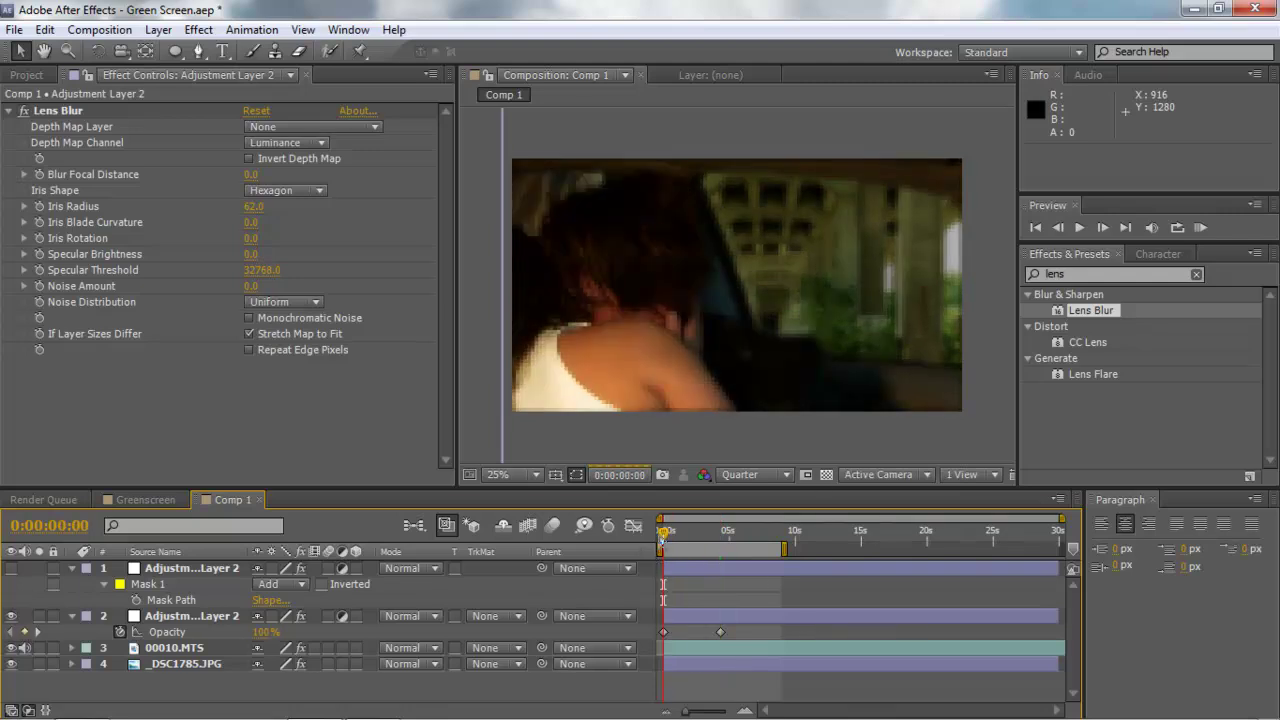
pyautogui.moveTo(673, 532); pyautogui.dragTo(736, 540)
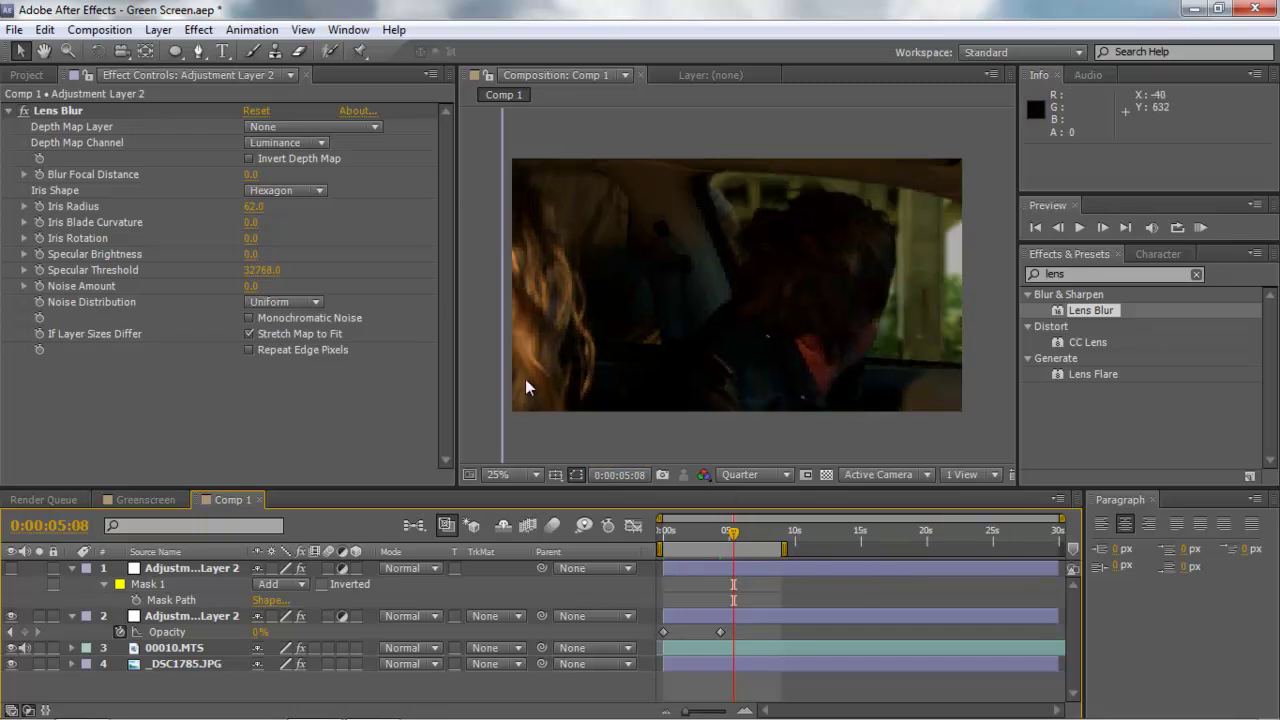
pyautogui.moveTo(723, 535); pyautogui.dragTo(657, 558)
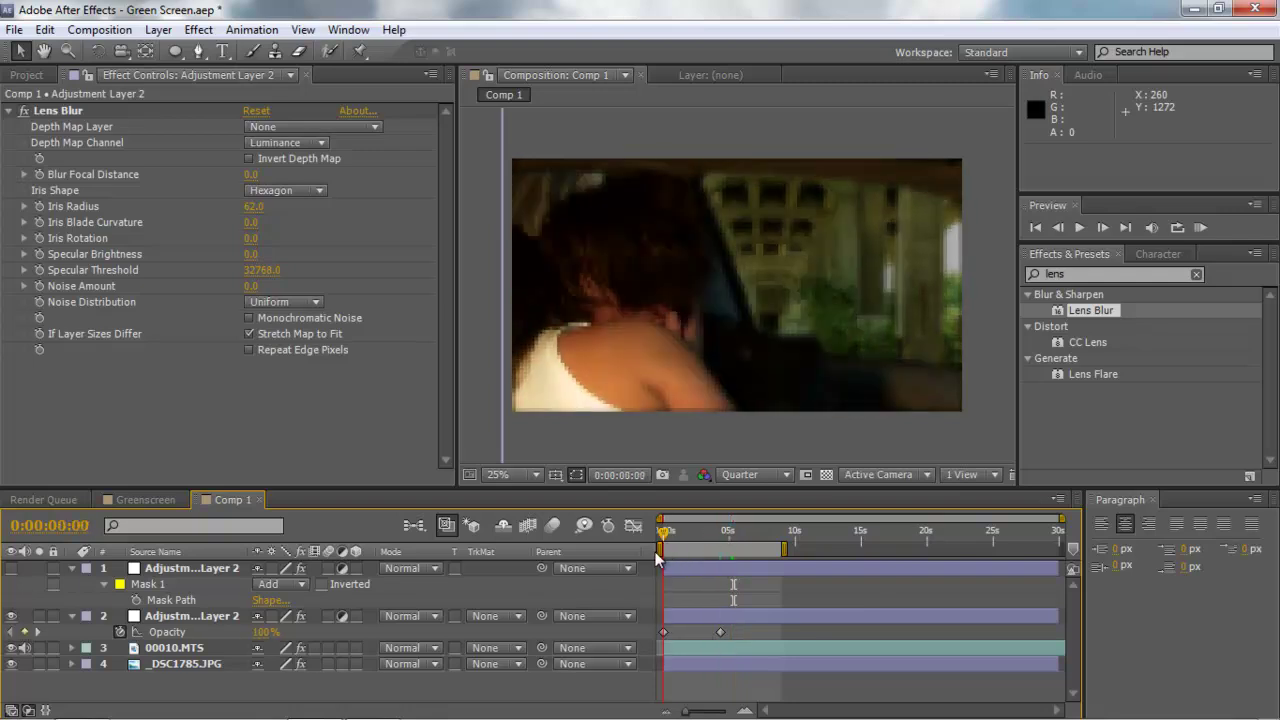
# Unhide the upper adjustment layer and keyframe its opacity from 0% at 0:00:00:00 to 100% at 0:00:04:08.
pyautogui.click(204, 564)
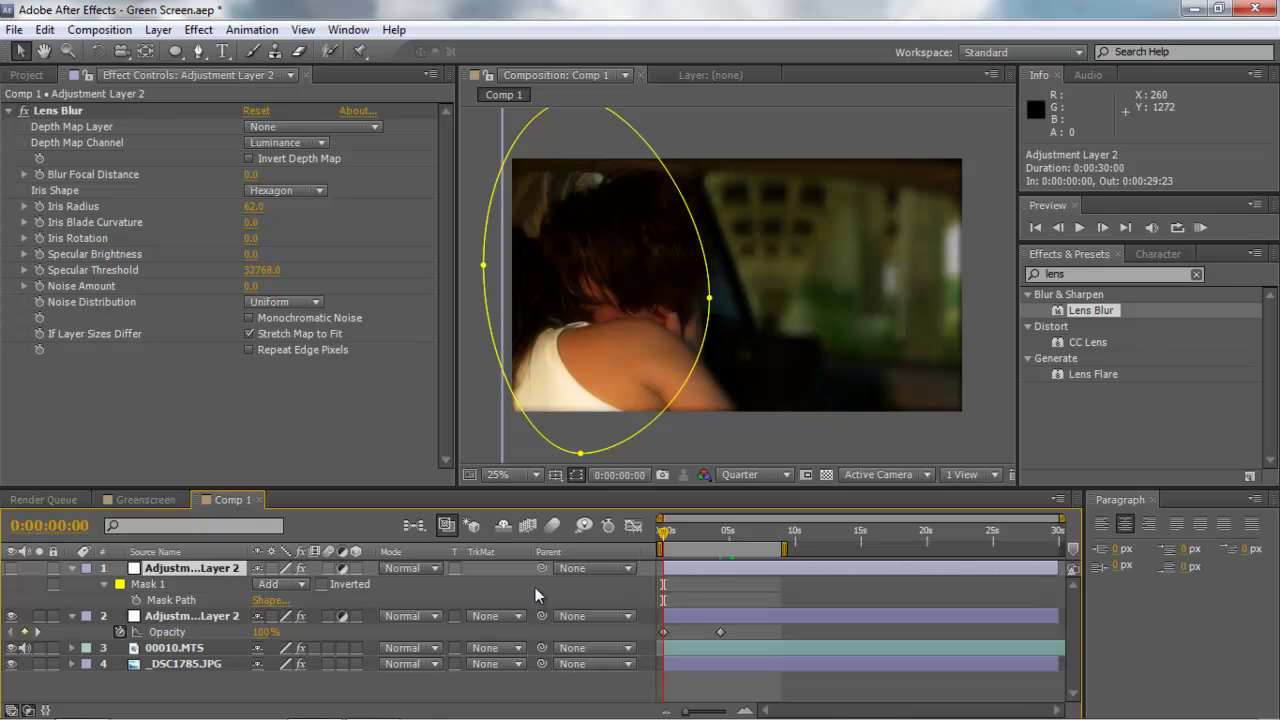
pyautogui.click(12, 569)
pyautogui.press('t')
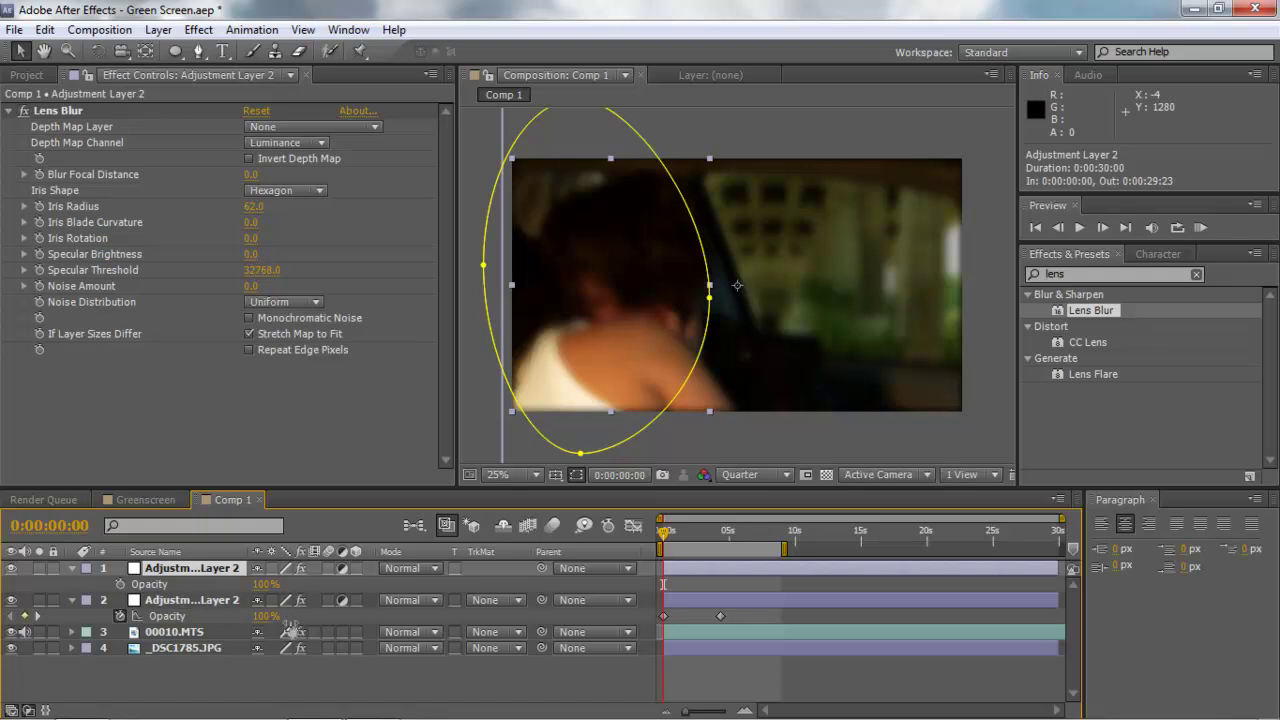
pyautogui.click(119, 584)
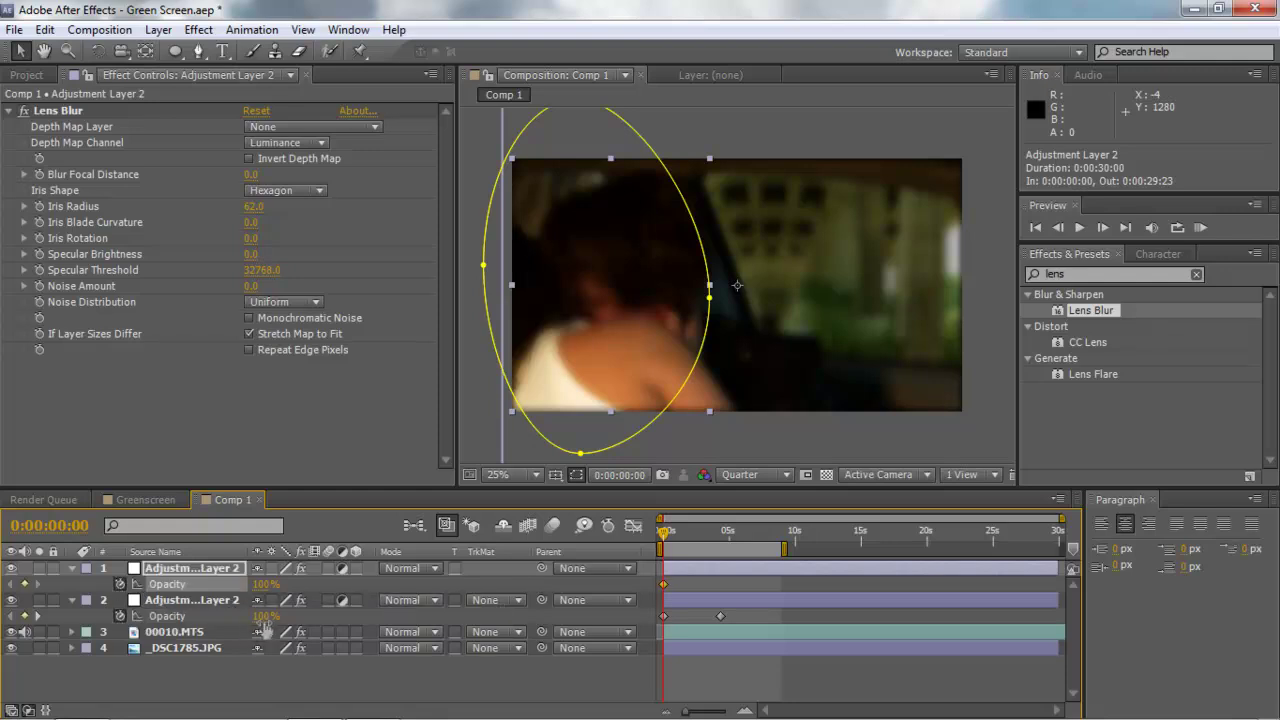
pyautogui.click(265, 584)
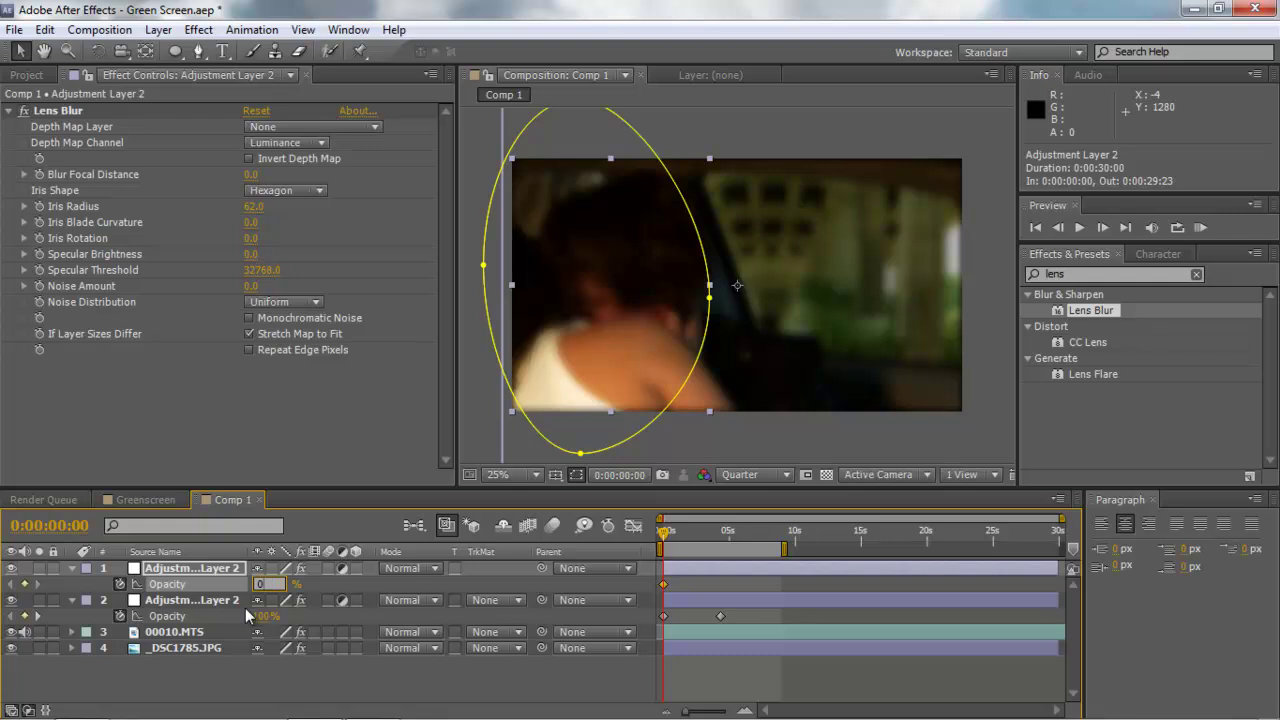
pyautogui.press('Return')
pyautogui.moveTo(662, 537); pyautogui.dragTo(721, 548)
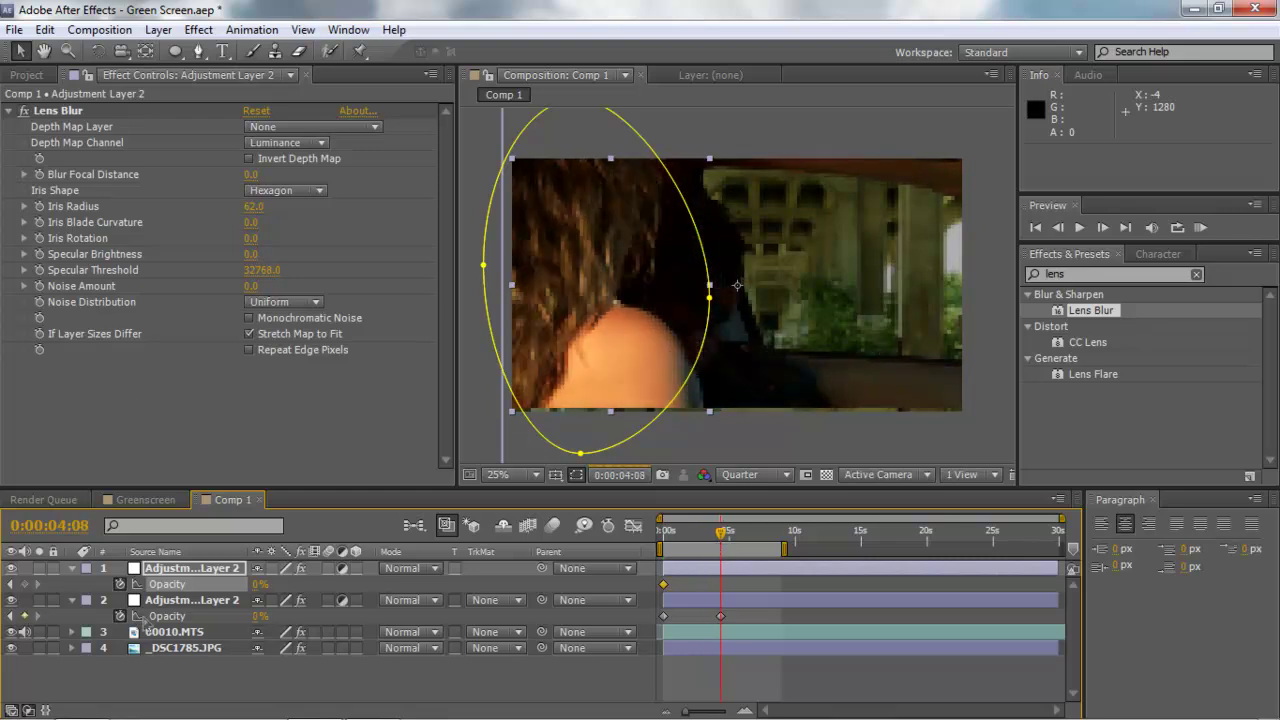
pyautogui.click(258, 584)
pyautogui.write('100')
pyautogui.press('Return')
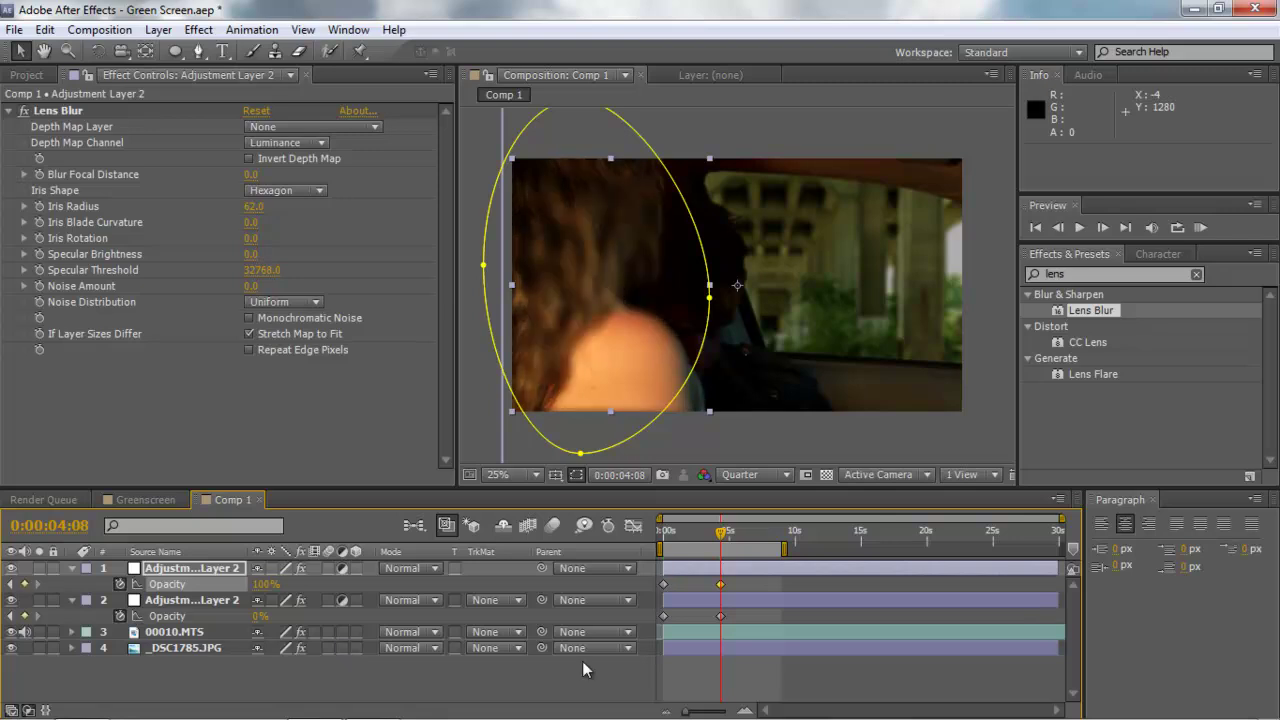
# Scrub and play the composite up to 0:00:05:01 to review the focus shift between the two adjustment layers.
pyautogui.click(691, 533)
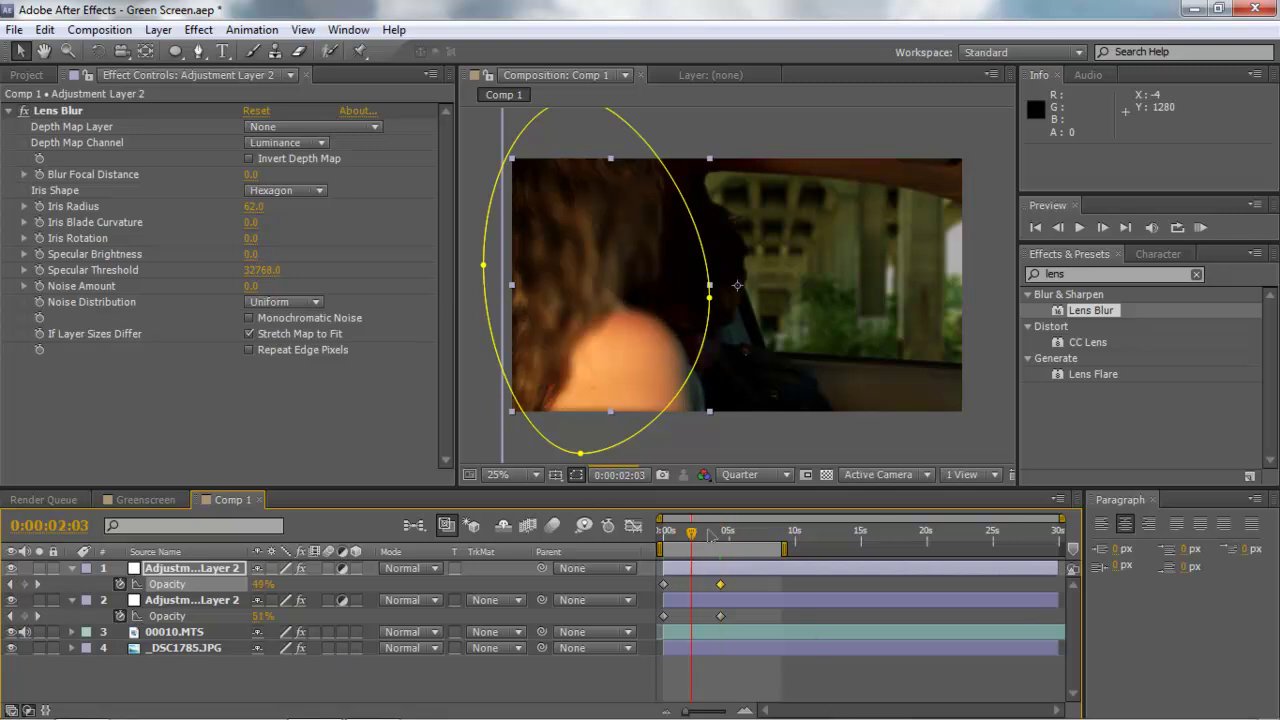
pyautogui.moveTo(691, 537); pyautogui.dragTo(672, 522)
pyautogui.hotkey('ctrl', 'Down')
pyautogui.hotkey('ctrl', 'Down')
pyautogui.hotkey('ctrl', 'Down')
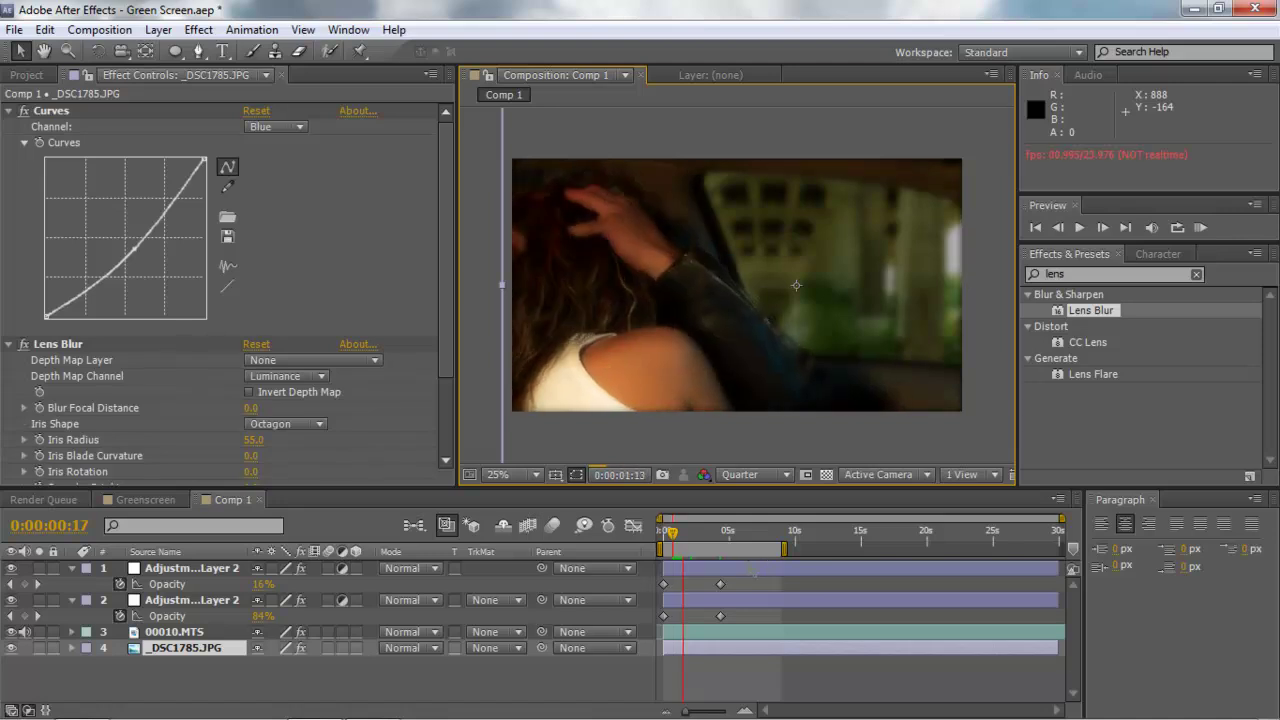
pyautogui.moveTo(698, 538); pyautogui.dragTo(717, 540)
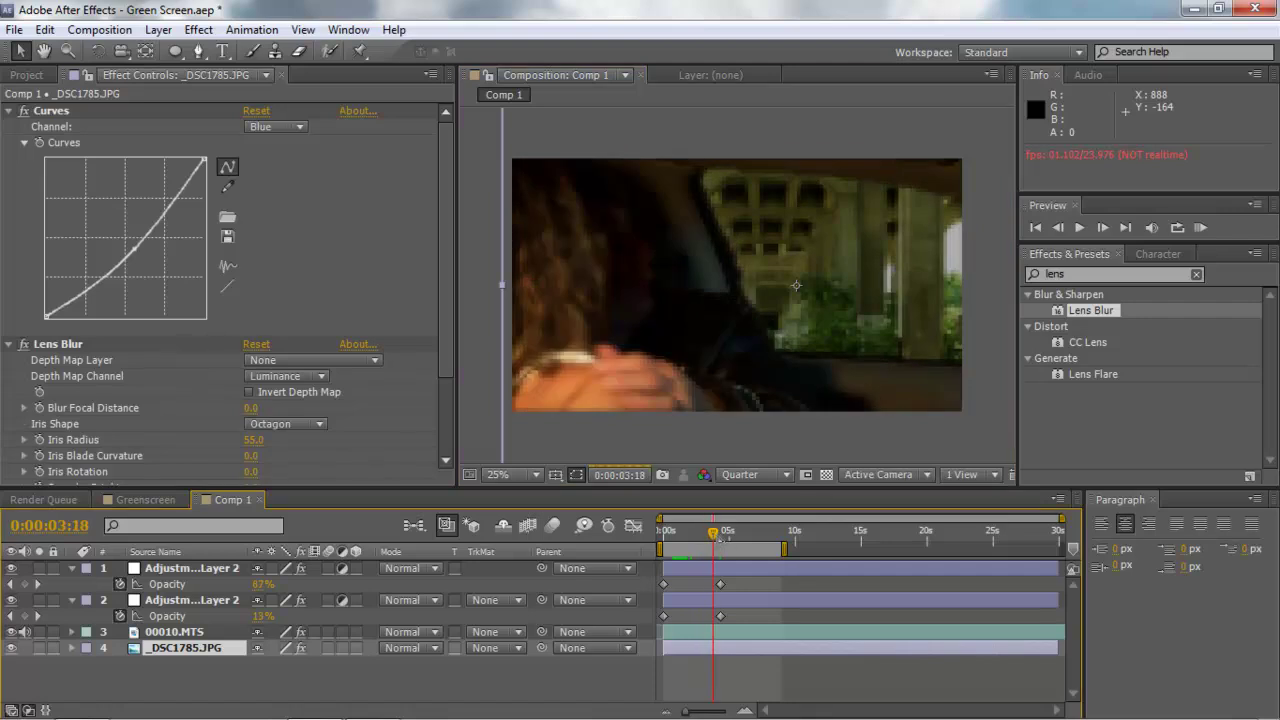
pyautogui.press('space')
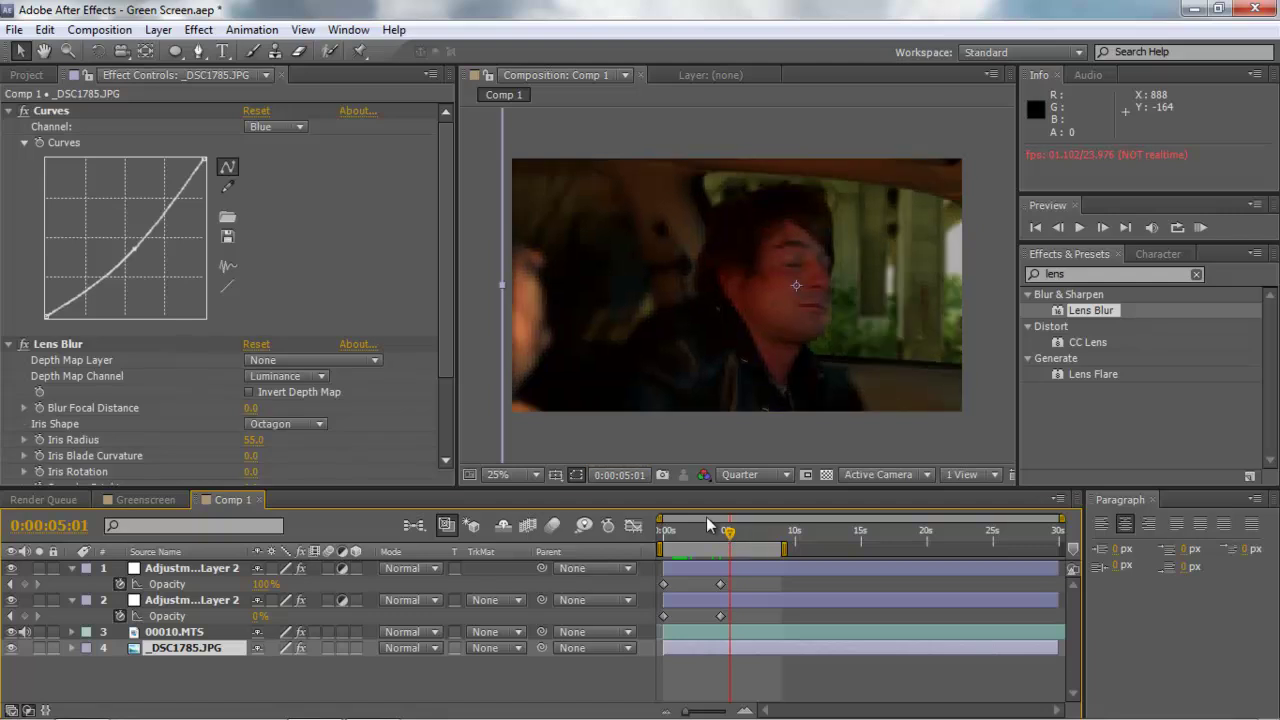
pyautogui.doubleClick(665, 117)
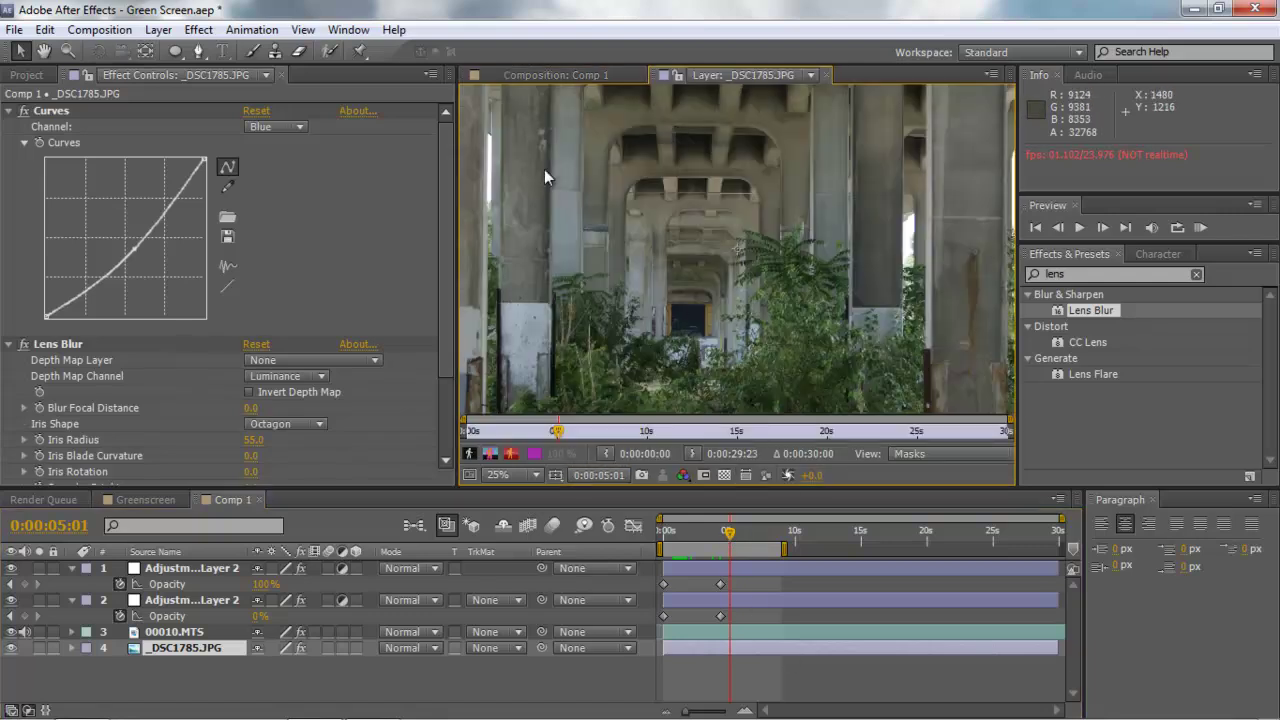
pyautogui.click(545, 75)
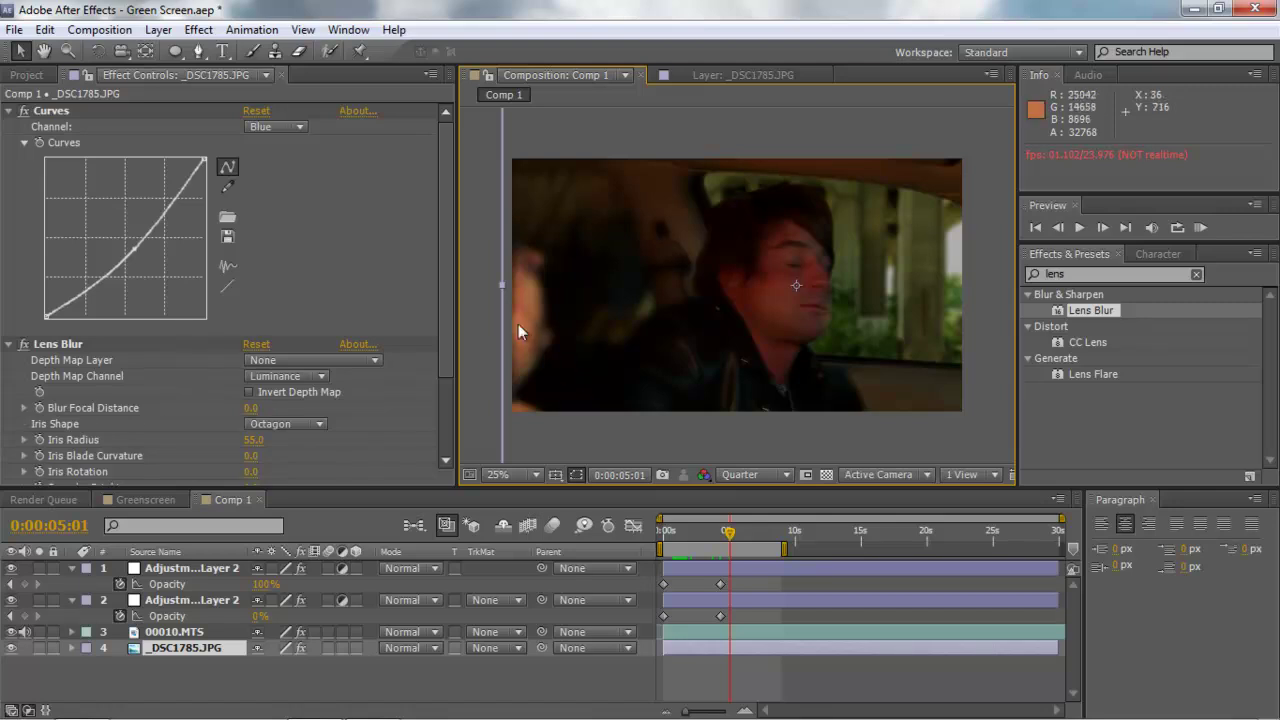
# At 0:00:05:20, reduce the upper adjustment layer's Lens Blur Iris Radius to 32 and deselect the layer.
pyautogui.moveTo(729, 532); pyautogui.dragTo(742, 538)
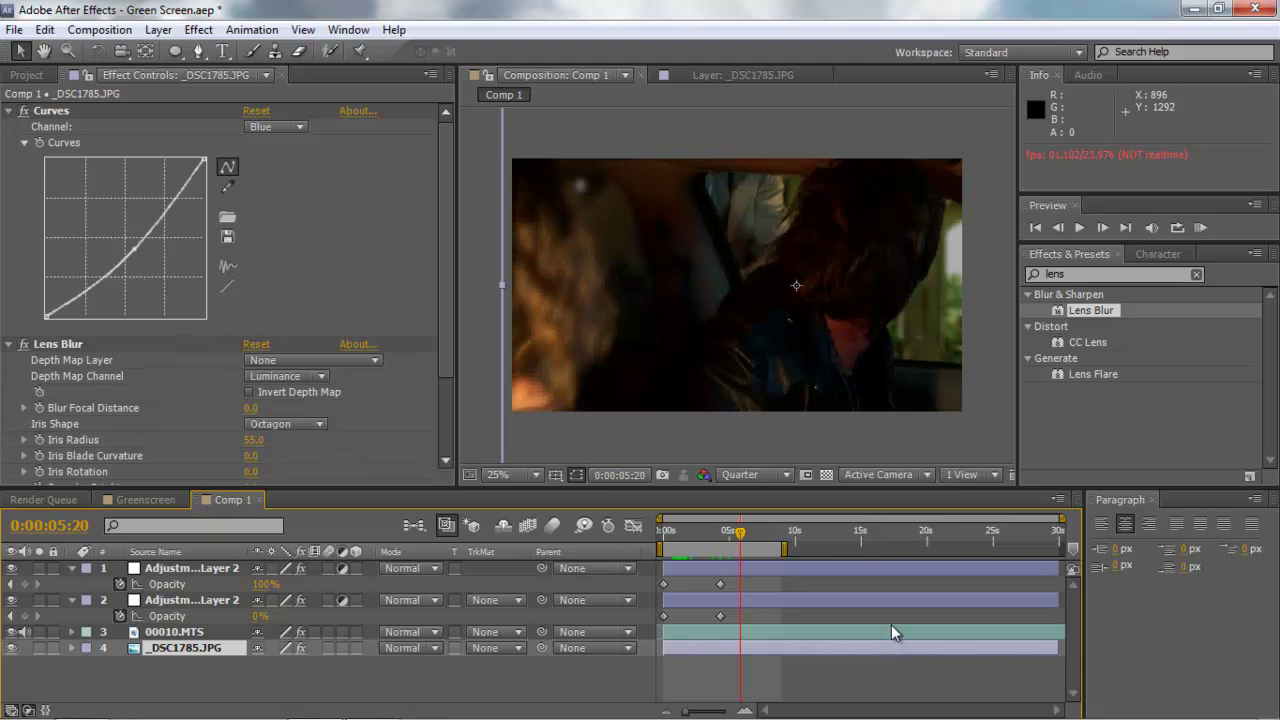
pyautogui.click(198, 599)
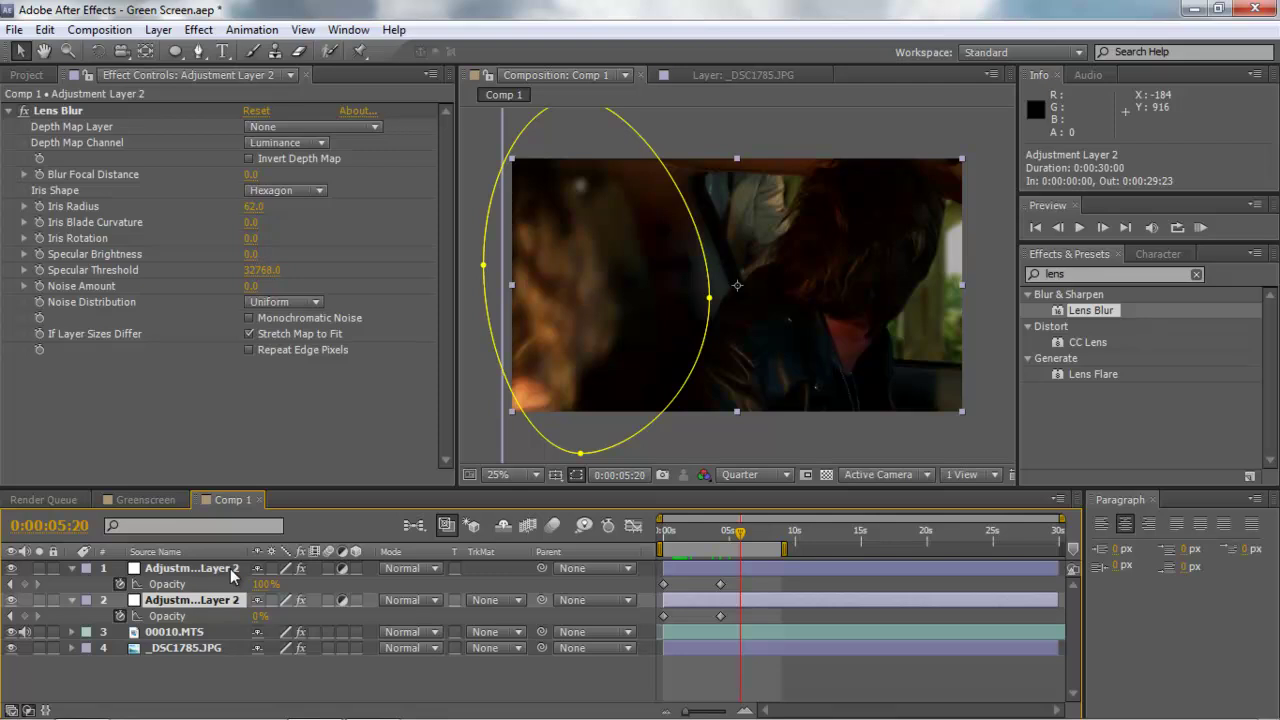
pyautogui.click(231, 569)
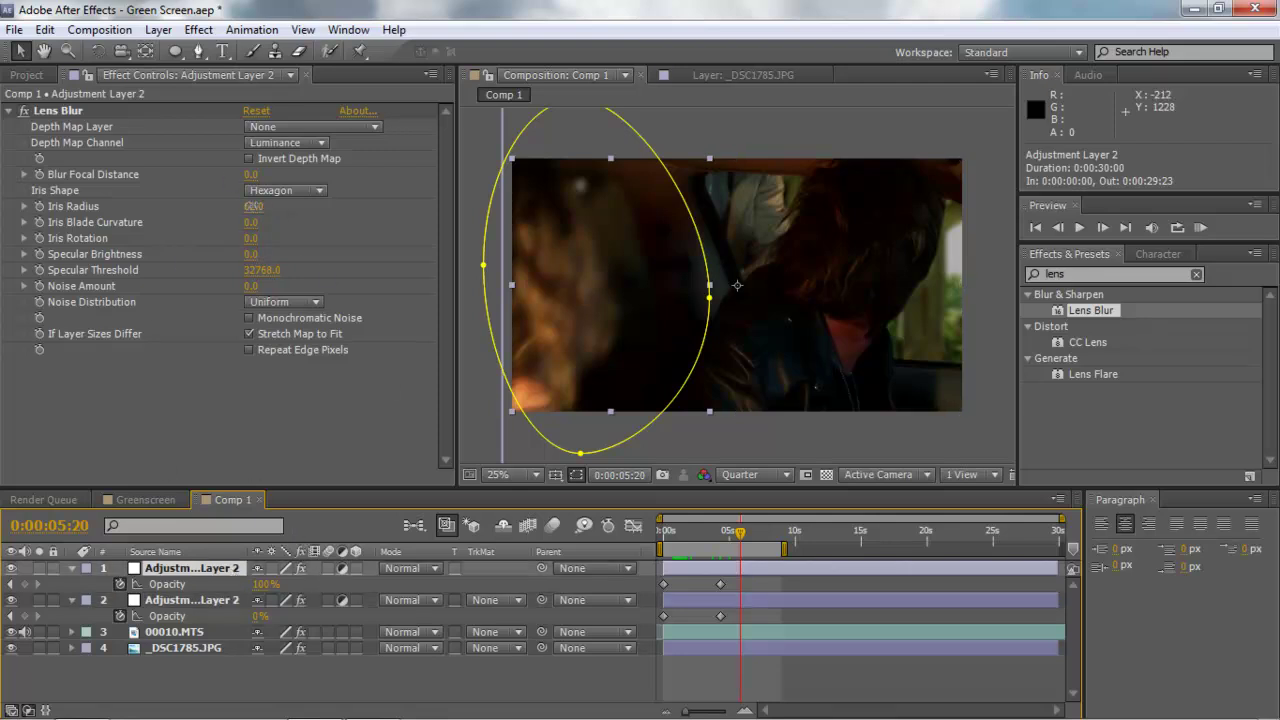
pyautogui.moveTo(250, 206); pyautogui.dragTo(240, 213)
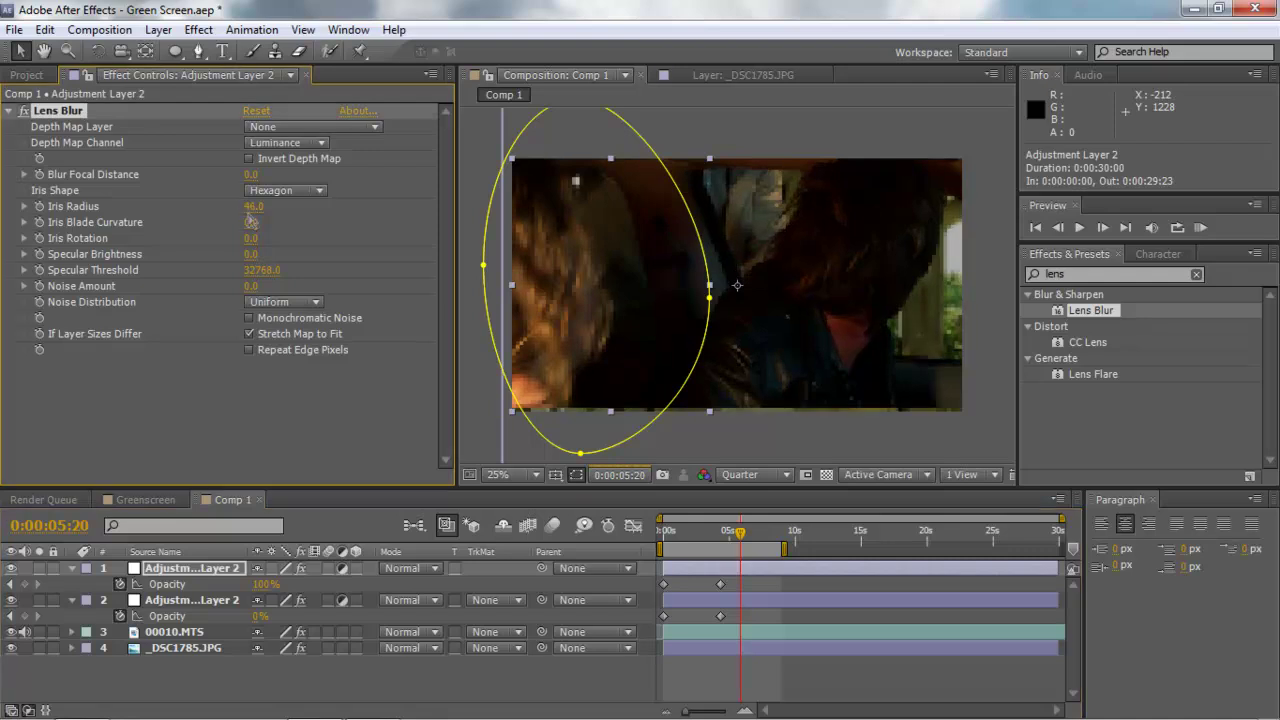
pyautogui.click(489, 180)
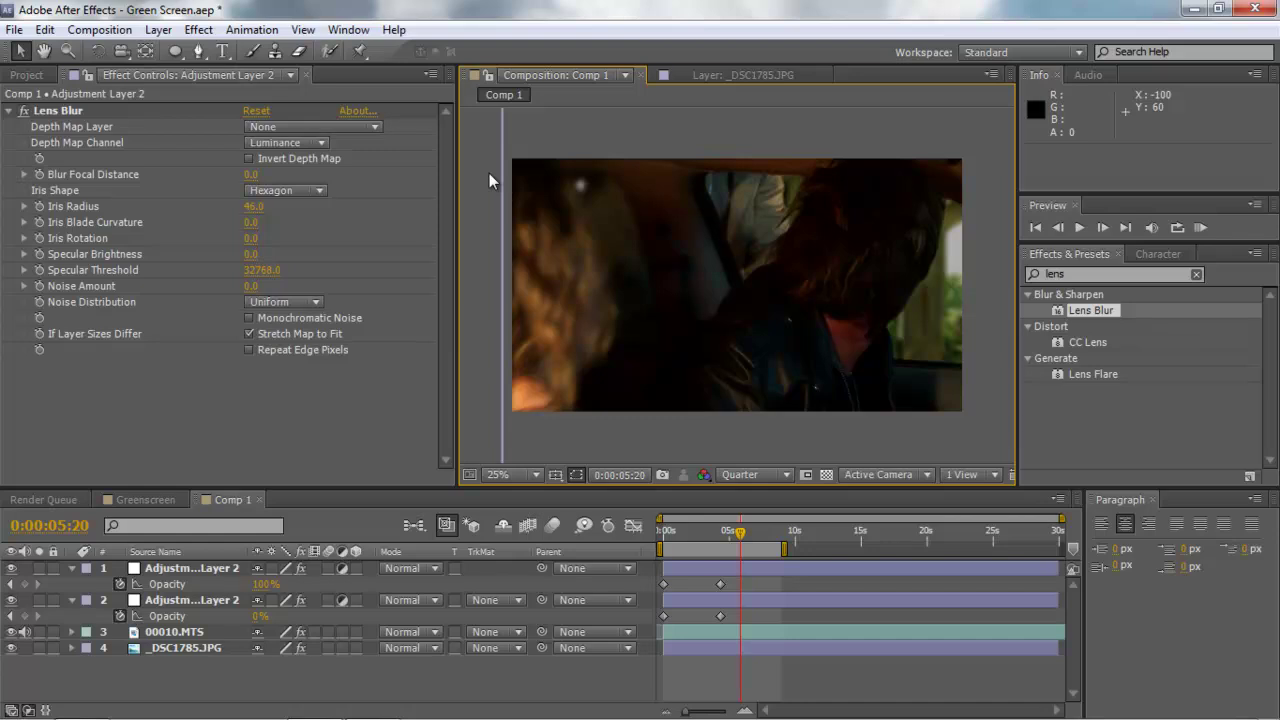
pyautogui.moveTo(252, 207); pyautogui.dragTo(241, 211)
pyautogui.click(478, 140)
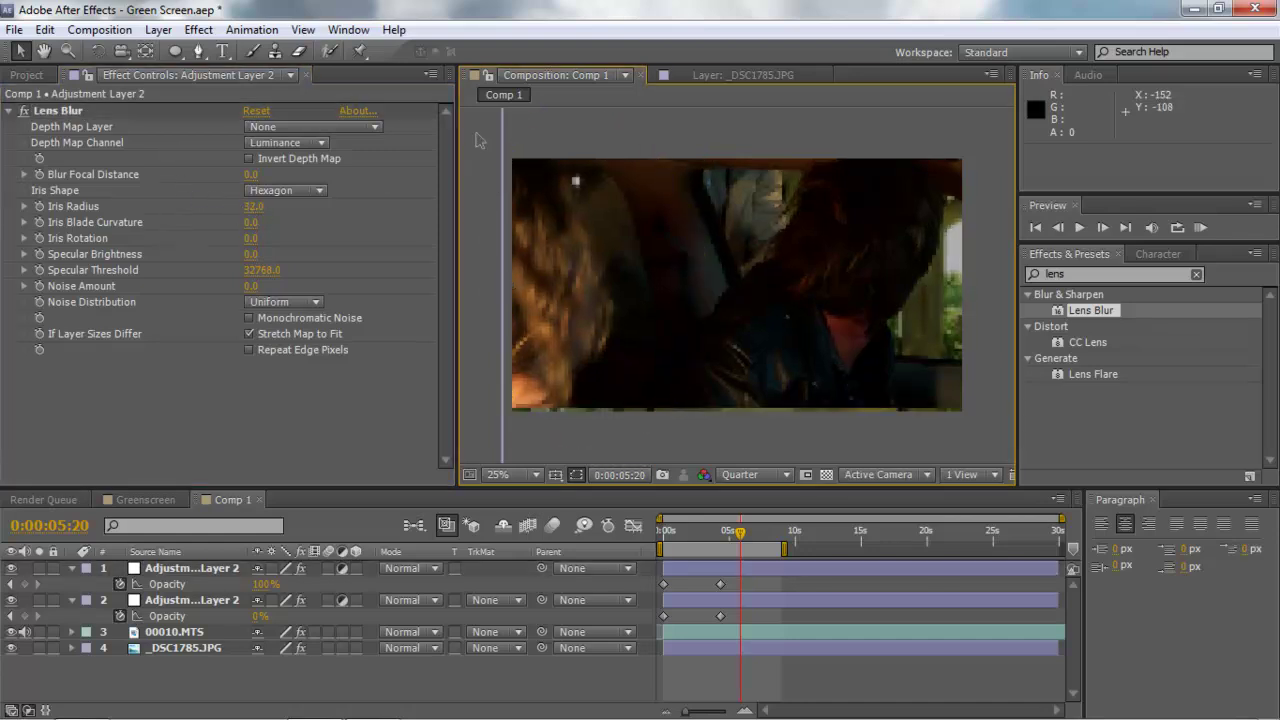
# Play the composite to check the weaker foreground blur, and move the current time to 0:00:06:21.
pyautogui.press('space')
pyautogui.press('space')
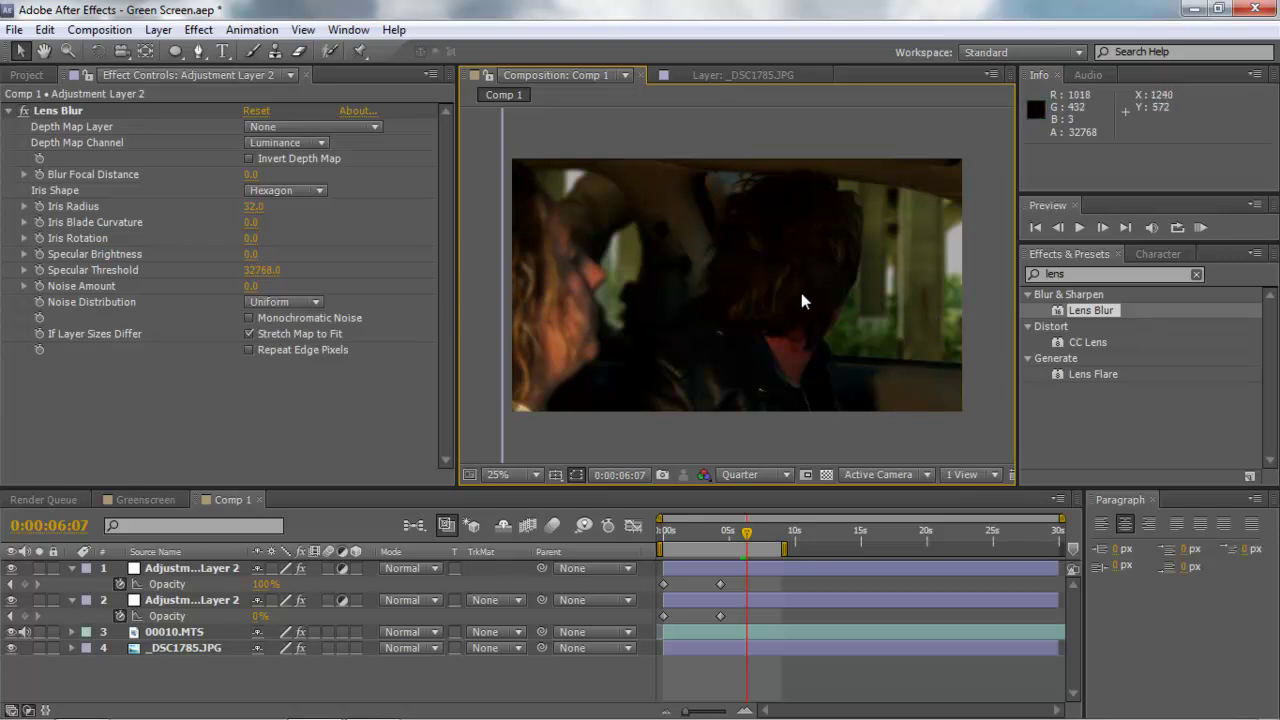
pyautogui.press('space')
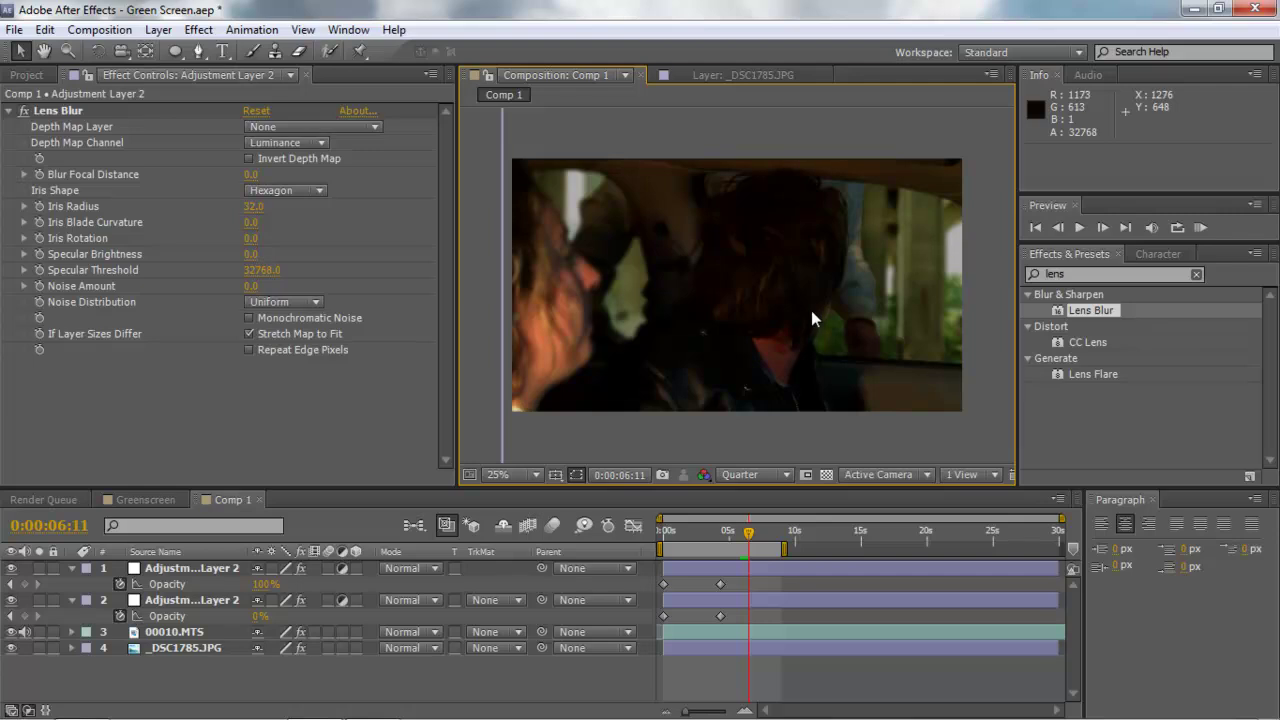
pyautogui.moveTo(765, 532); pyautogui.dragTo(757, 543)
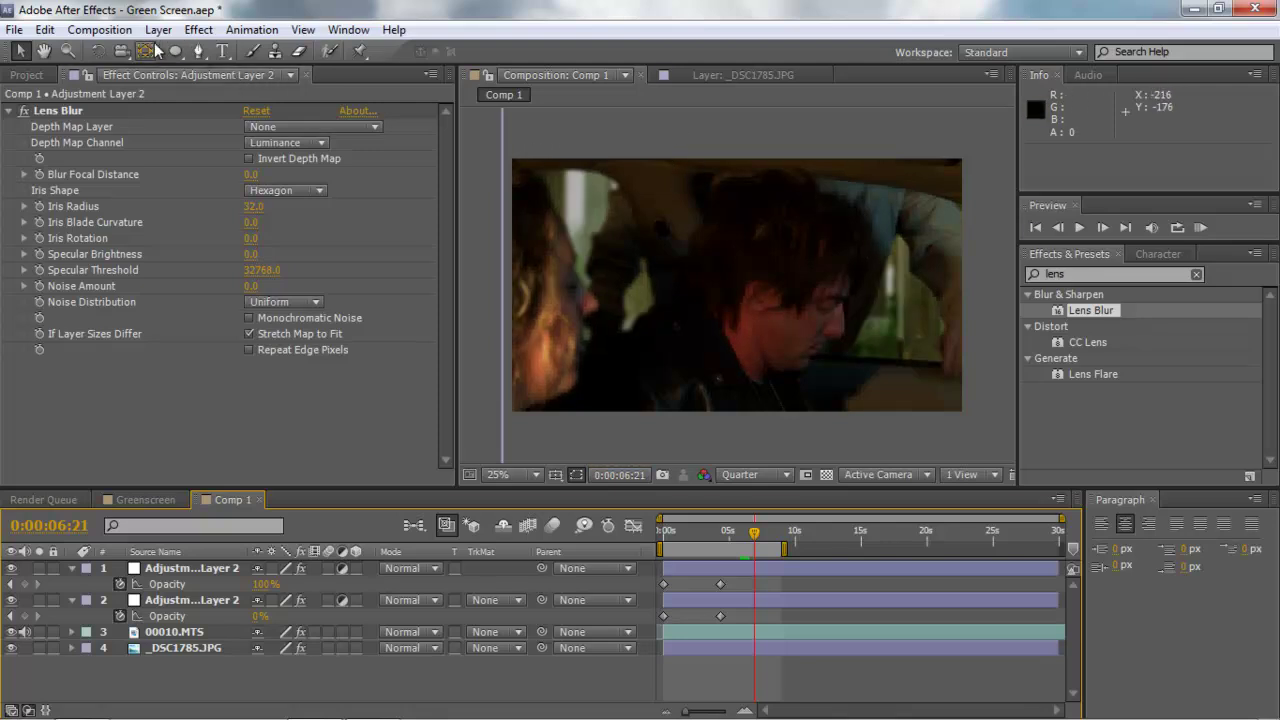
# Change the height of Comp 1 to 900 px in the composition settings, keeping the 1920 px width.
pyautogui.click(99, 29)
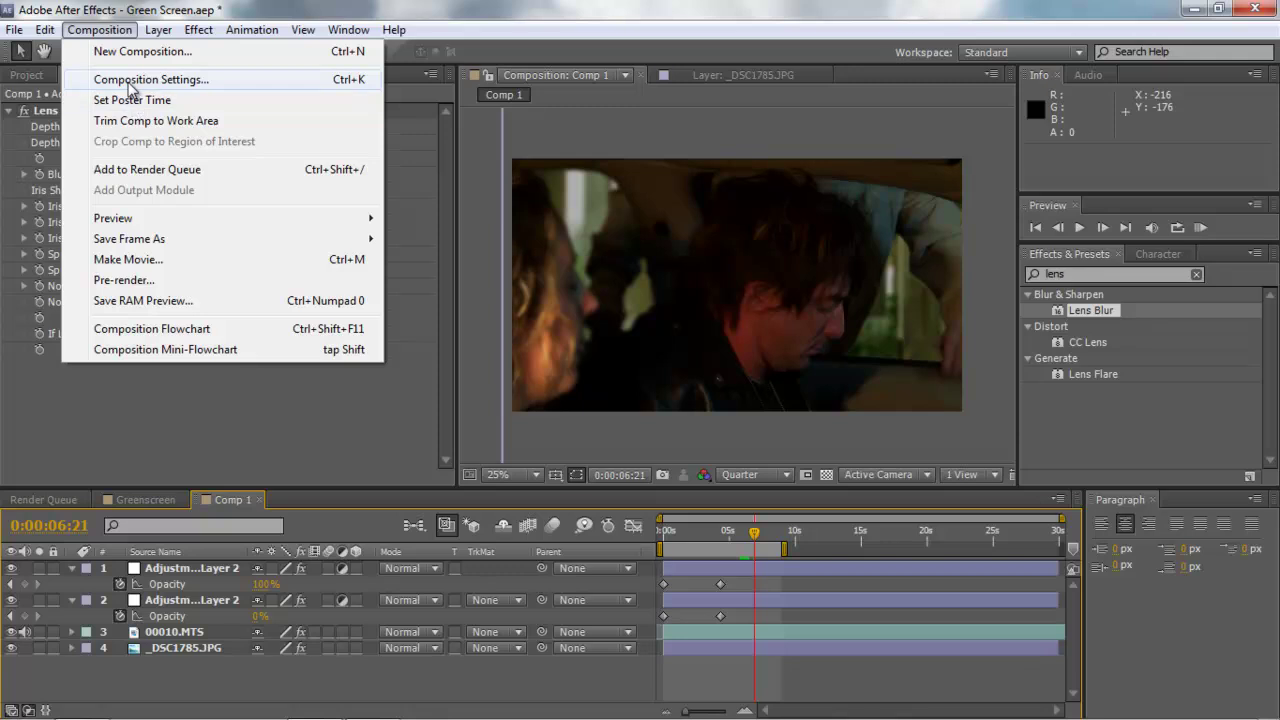
pyautogui.click(140, 79)
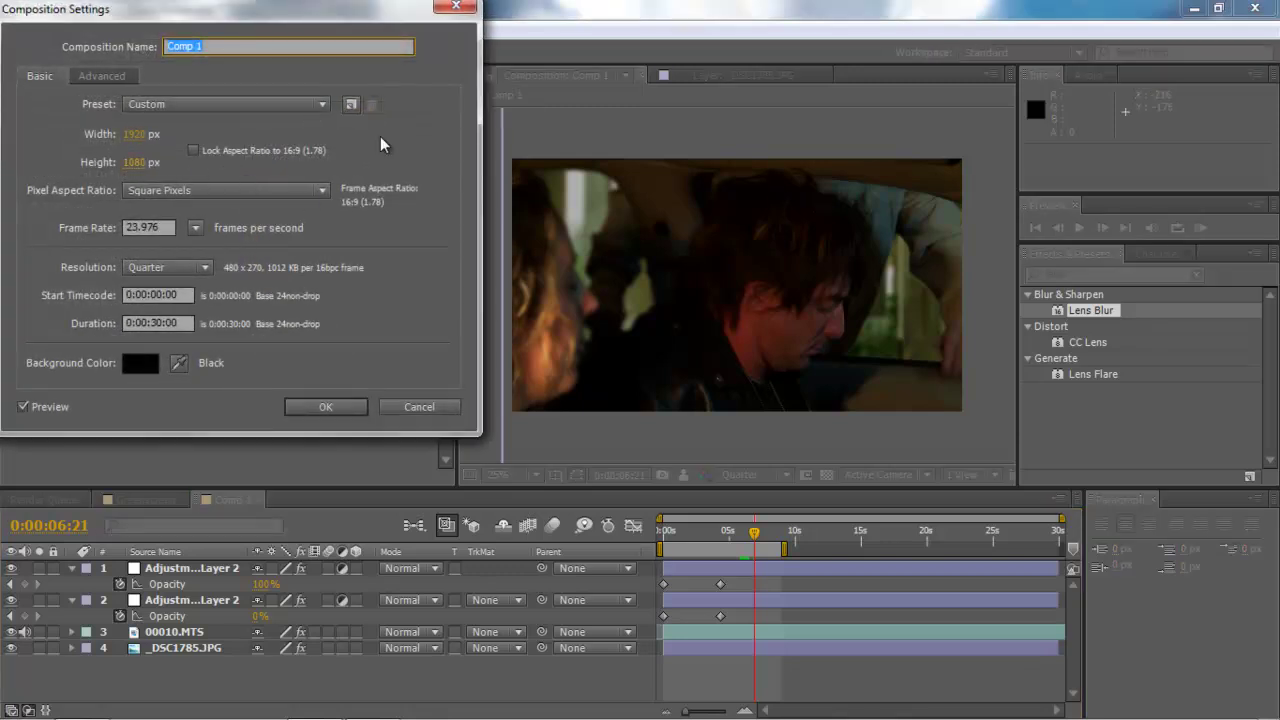
pyautogui.click(137, 163)
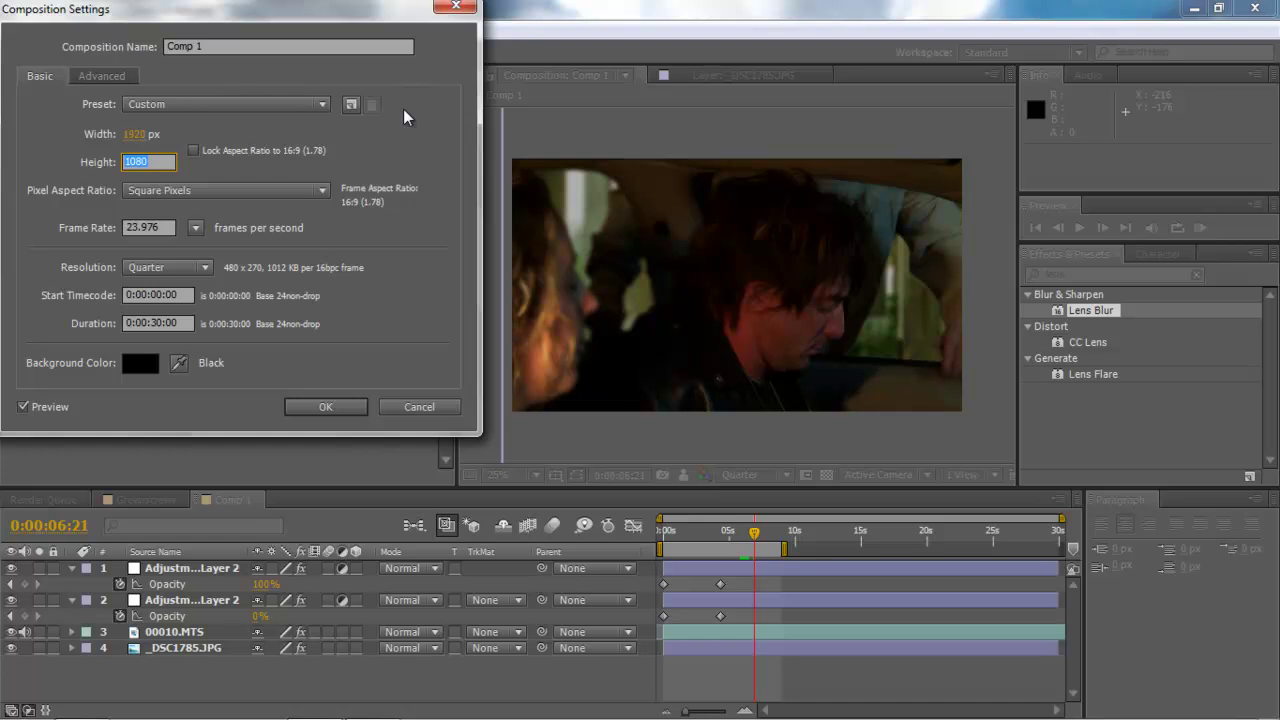
pyautogui.write('900')
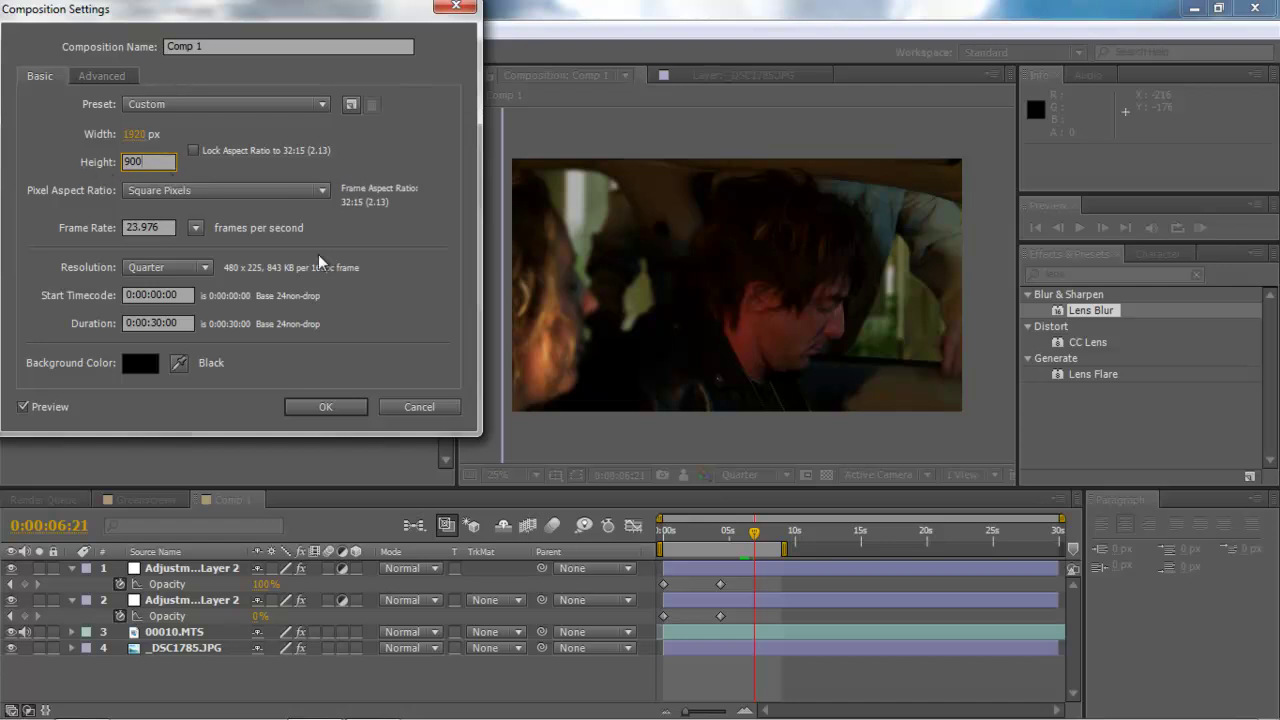
pyautogui.click(352, 408)
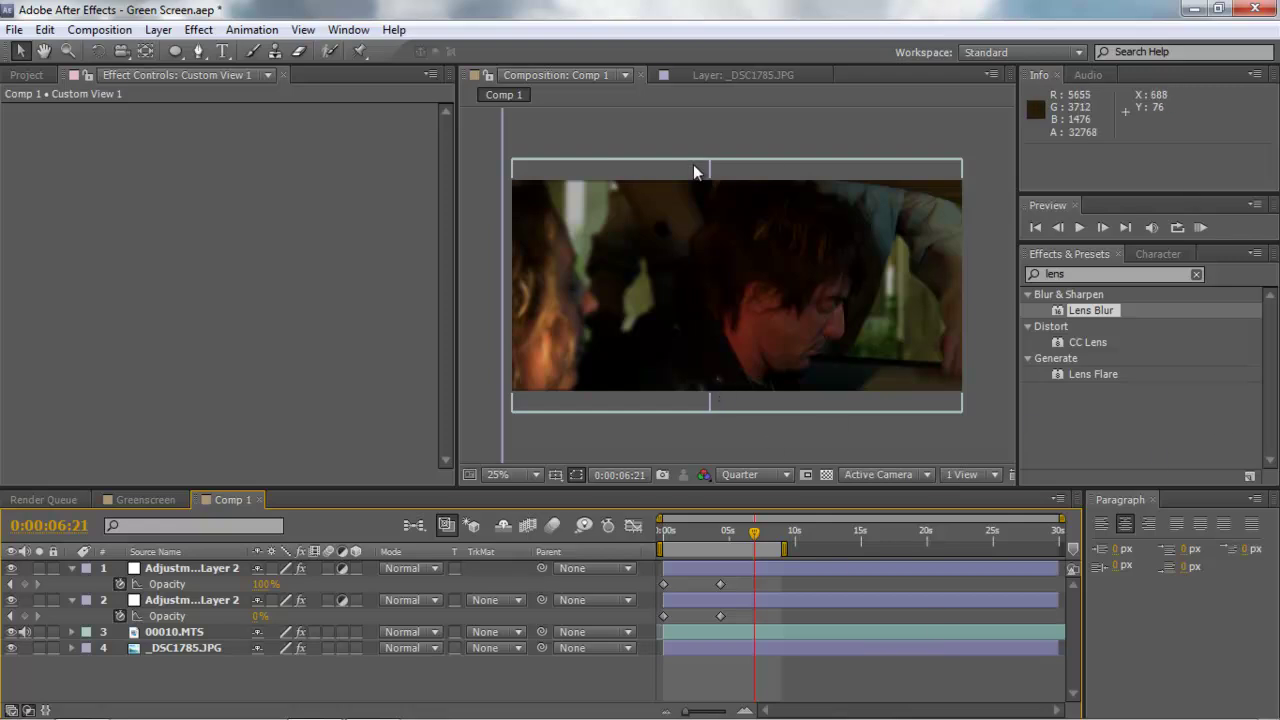
# Move the current time to 0:00:04:22 and add a new black solid at the full 1920 x 900 px composition size.
pyautogui.press('pageup')
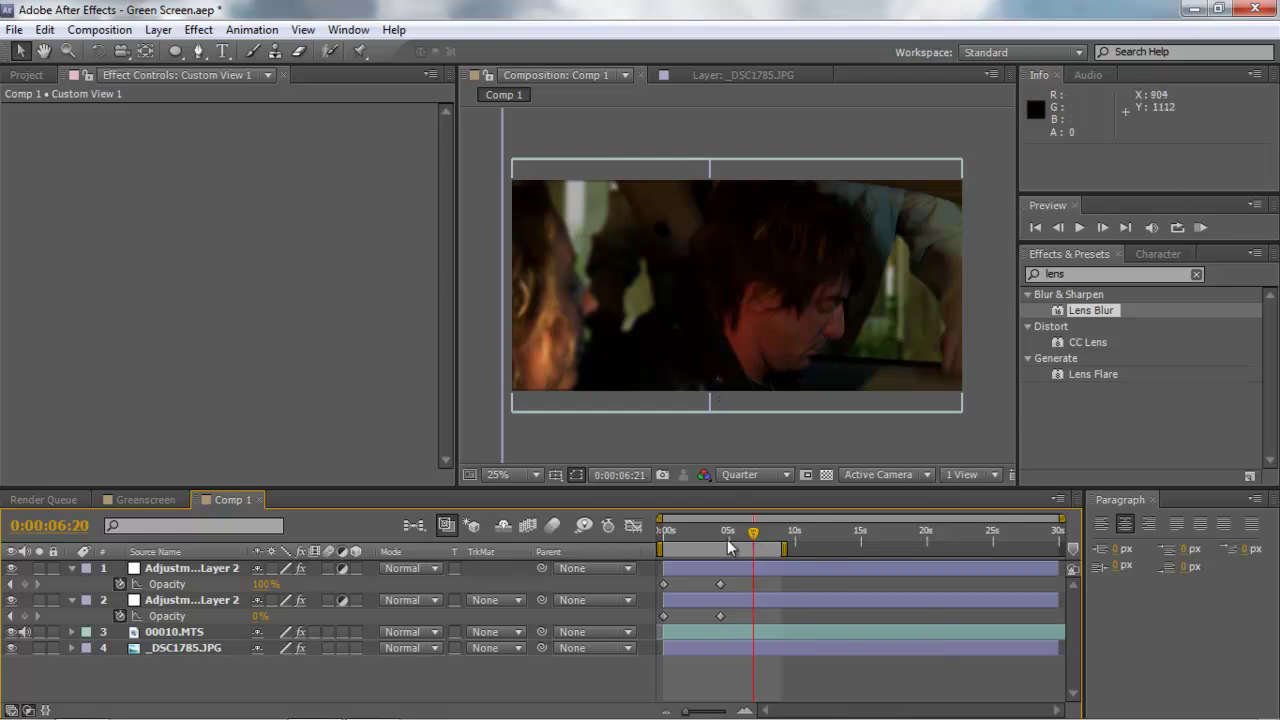
pyautogui.click(724, 547)
pyautogui.moveTo(713, 549); pyautogui.dragTo(728, 544)
pyautogui.click(158, 29)
pyautogui.moveTo(192, 57)
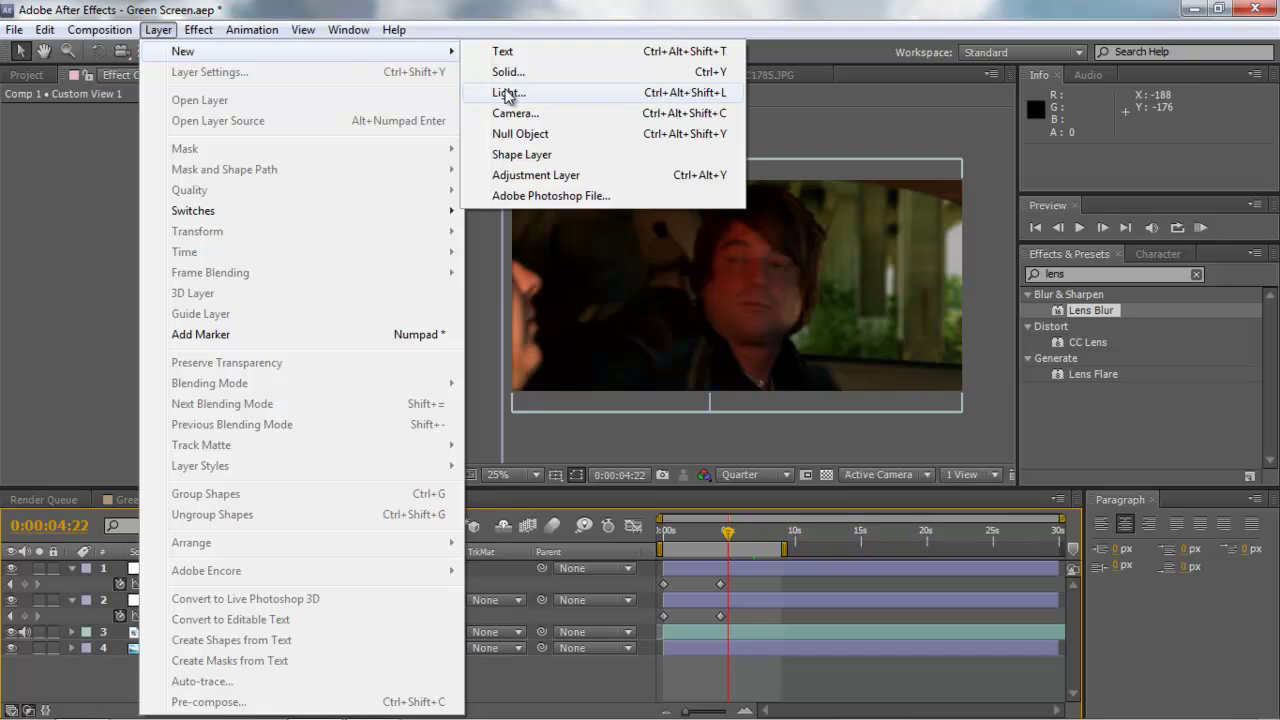
pyautogui.click(331, 62)
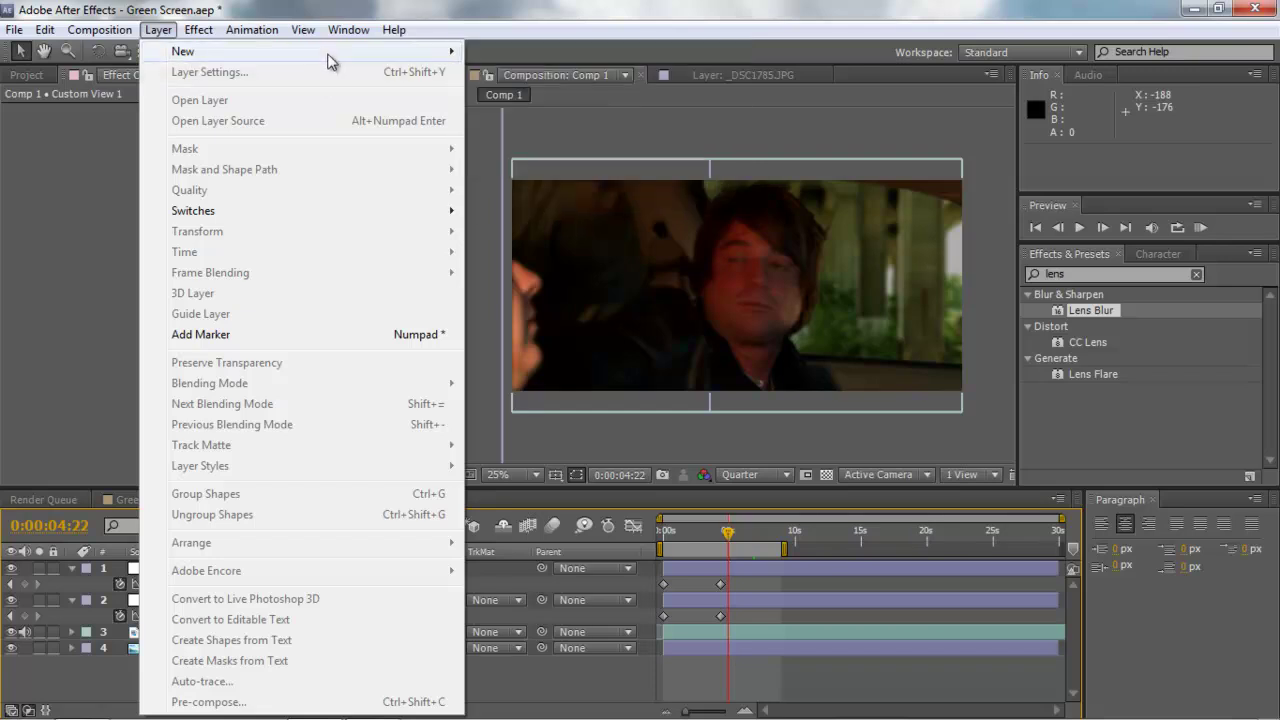
pyautogui.moveTo(452, 51)
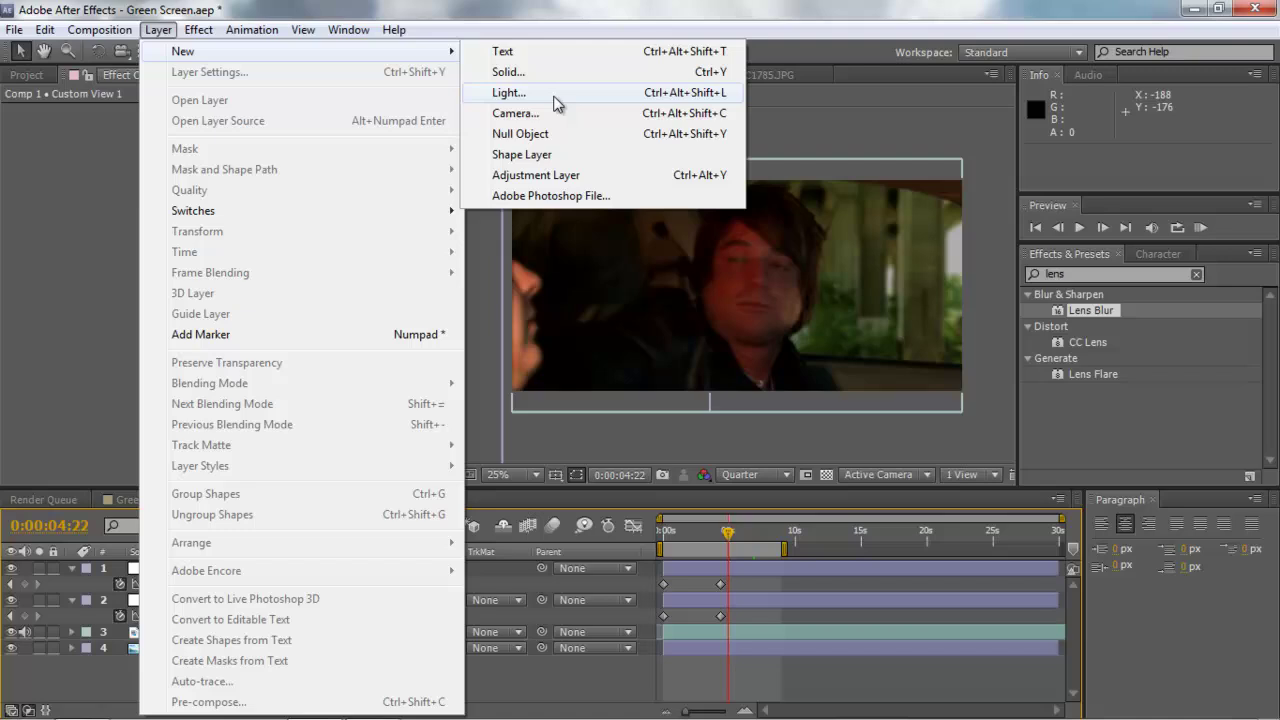
pyautogui.click(507, 72)
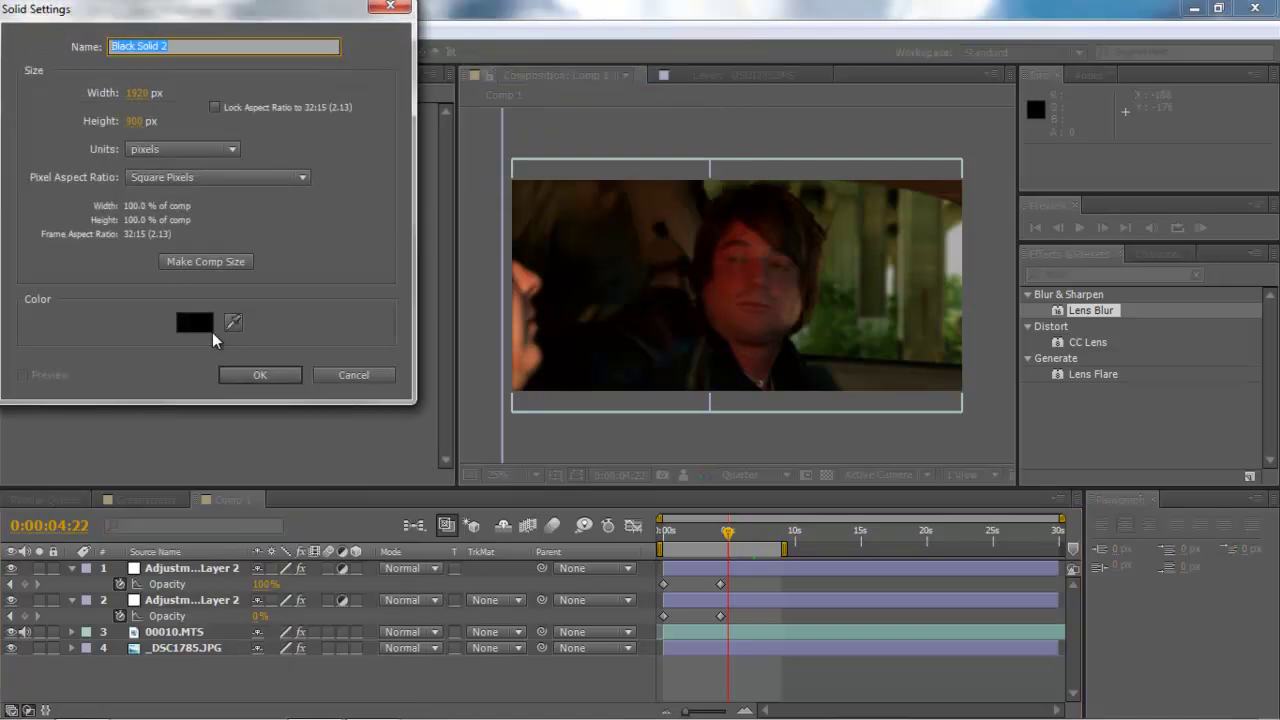
pyautogui.click(262, 376)
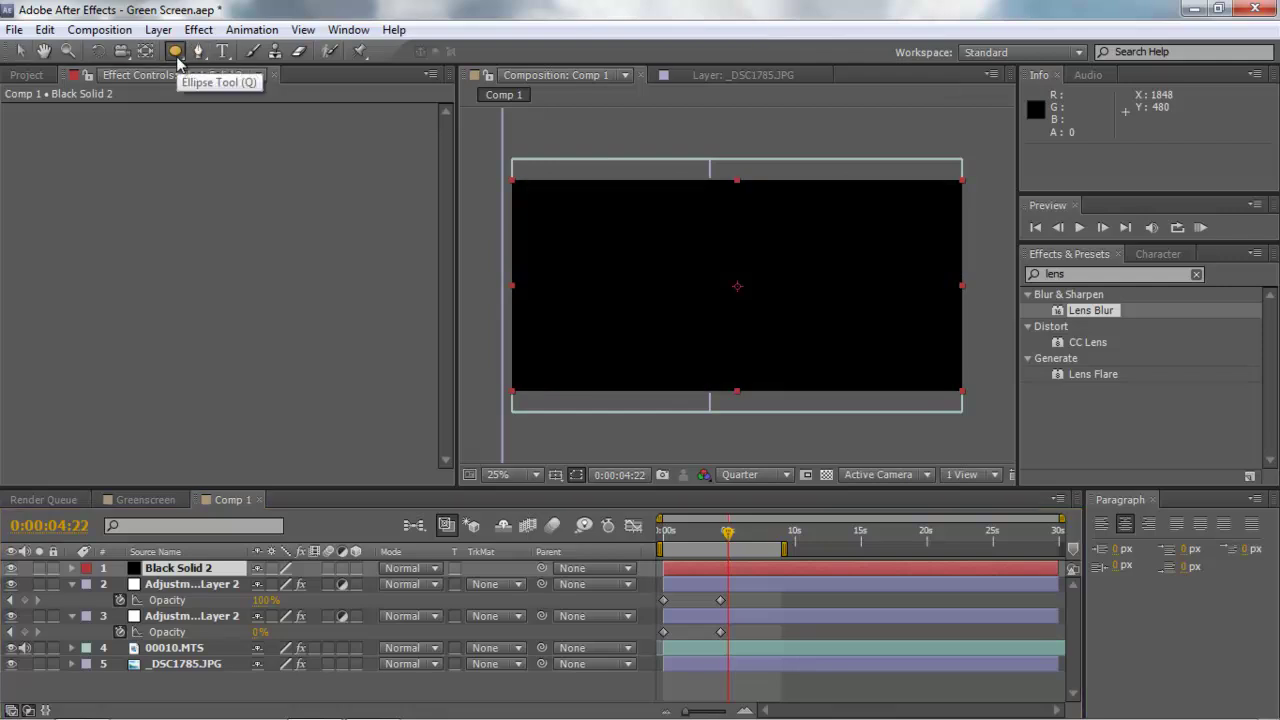
# Add an elliptical mask filling the whole black solid and set its mask mode to Subtract.
pyautogui.doubleClick(176, 56)
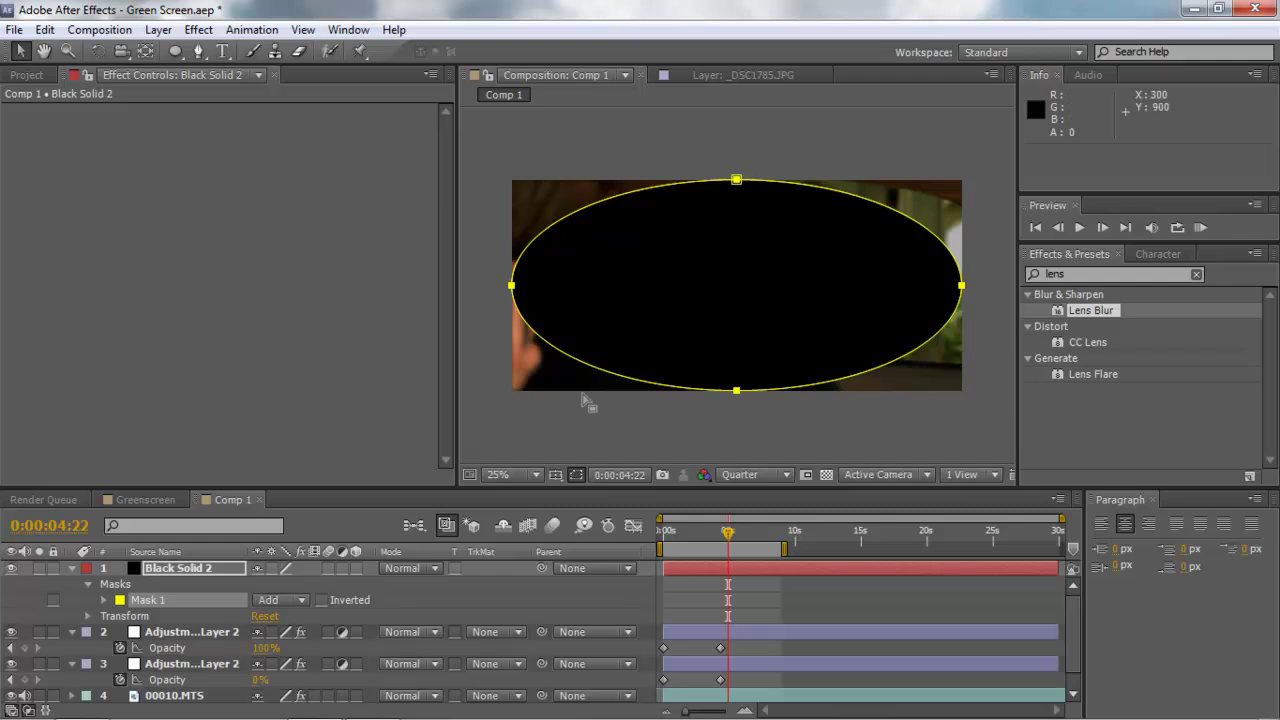
pyautogui.click(296, 598)
pyautogui.click(304, 497)
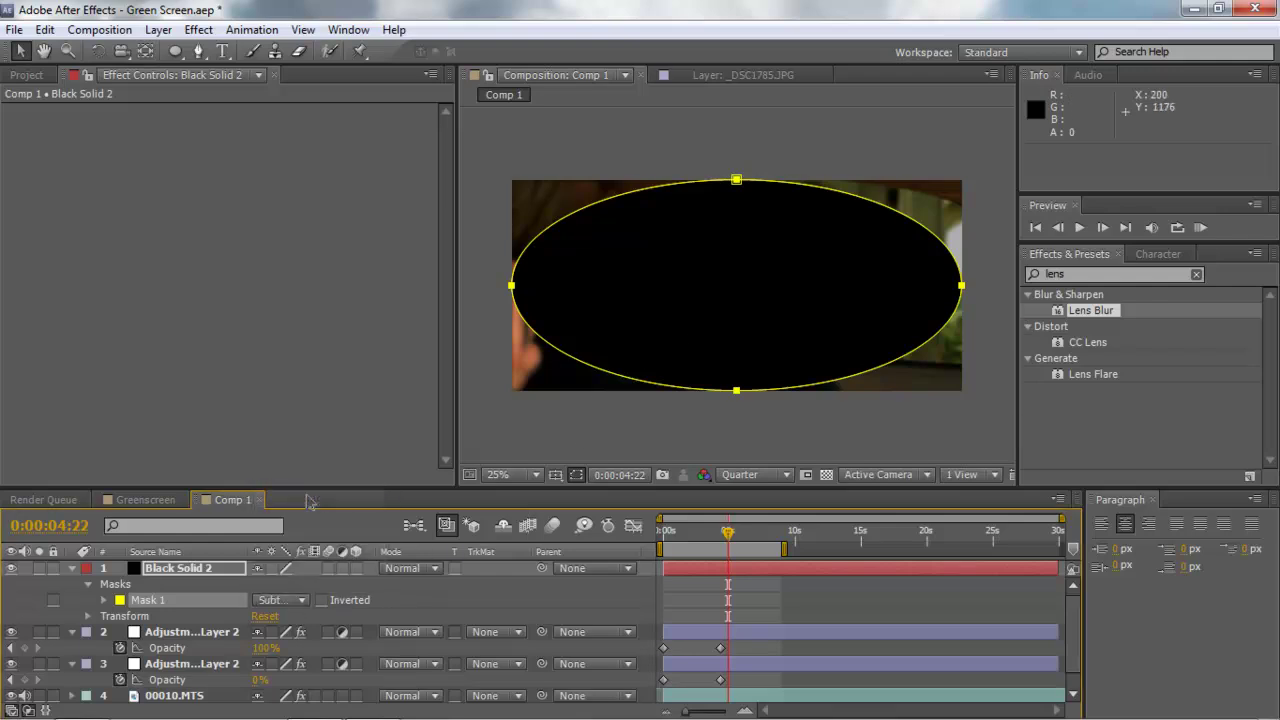
# Feather the black solid's elliptical mask by 170 pixels, deselect the solid and check the vignette at 0:00:06:01.
pyautogui.press('f')
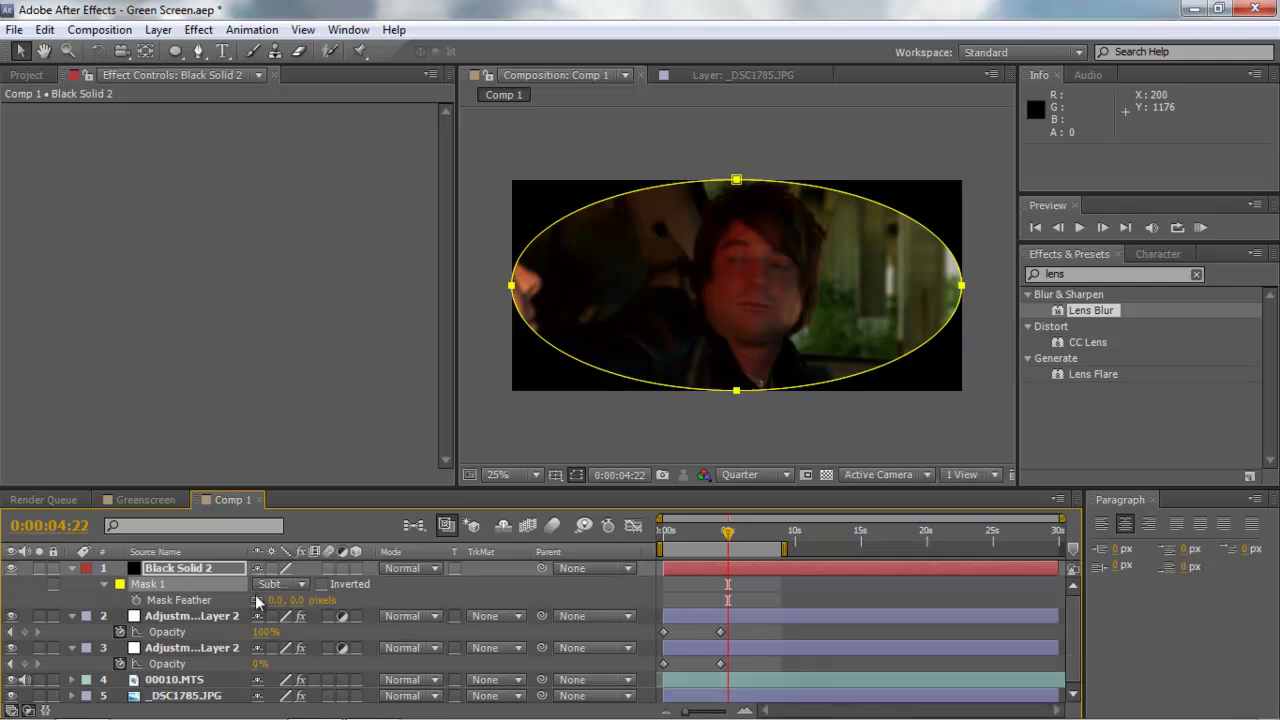
pyautogui.moveTo(272, 600); pyautogui.dragTo(440, 600)
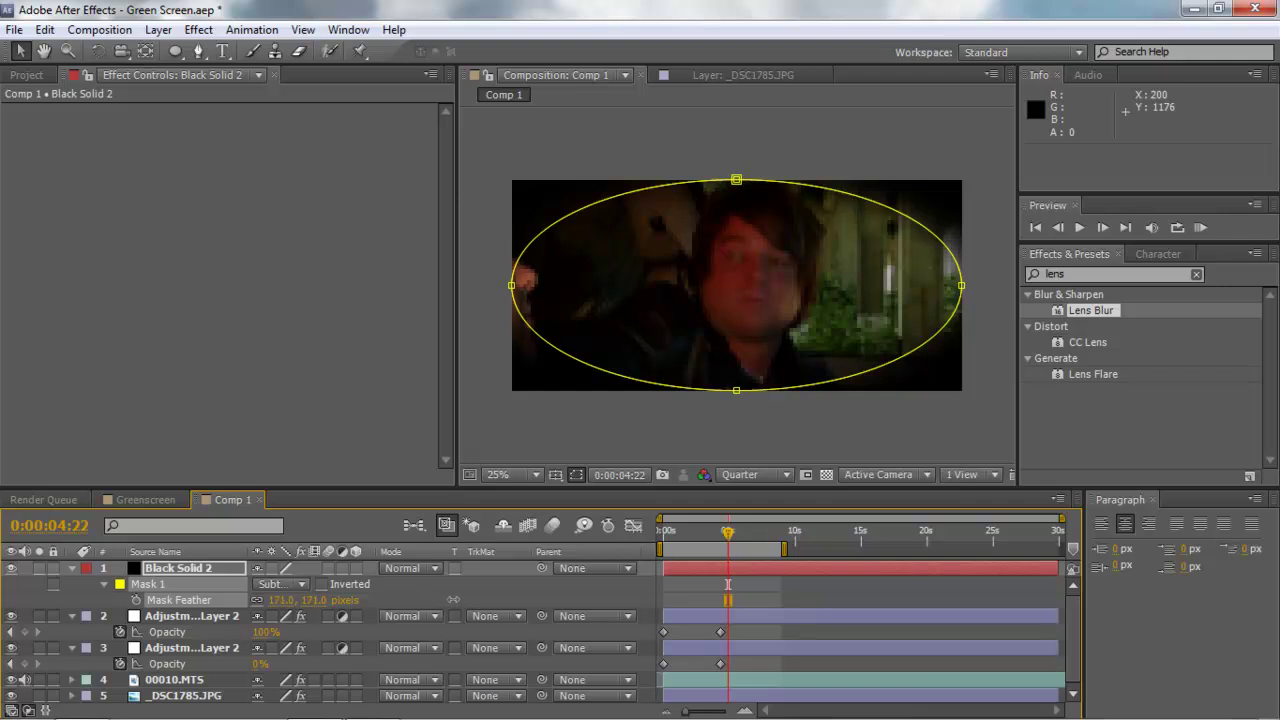
pyautogui.doubleClick(597, 141)
pyautogui.click(541, 75)
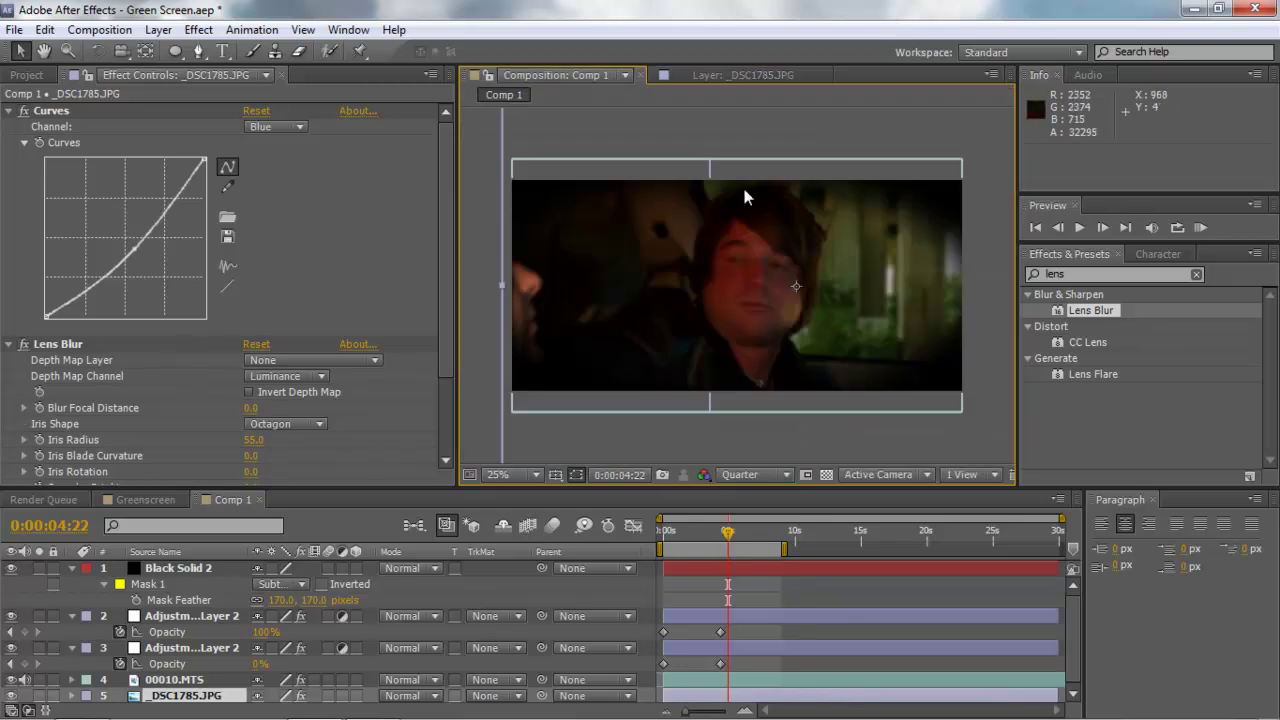
pyautogui.moveTo(731, 540); pyautogui.dragTo(748, 540)
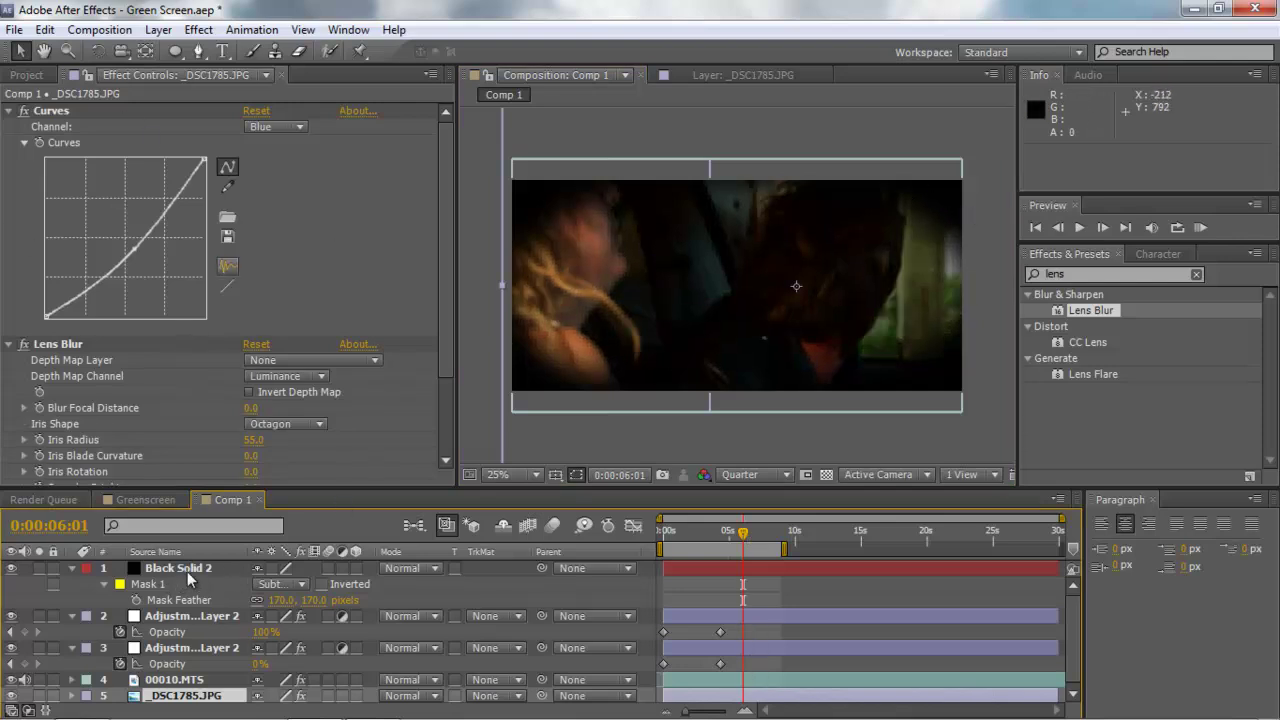
# Set the black solid's mask feather to 533 pixels, deselect the solid and scrub to 0:00:07:09 to review the vignette.
pyautogui.moveTo(280, 600); pyautogui.dragTo(622, 592)
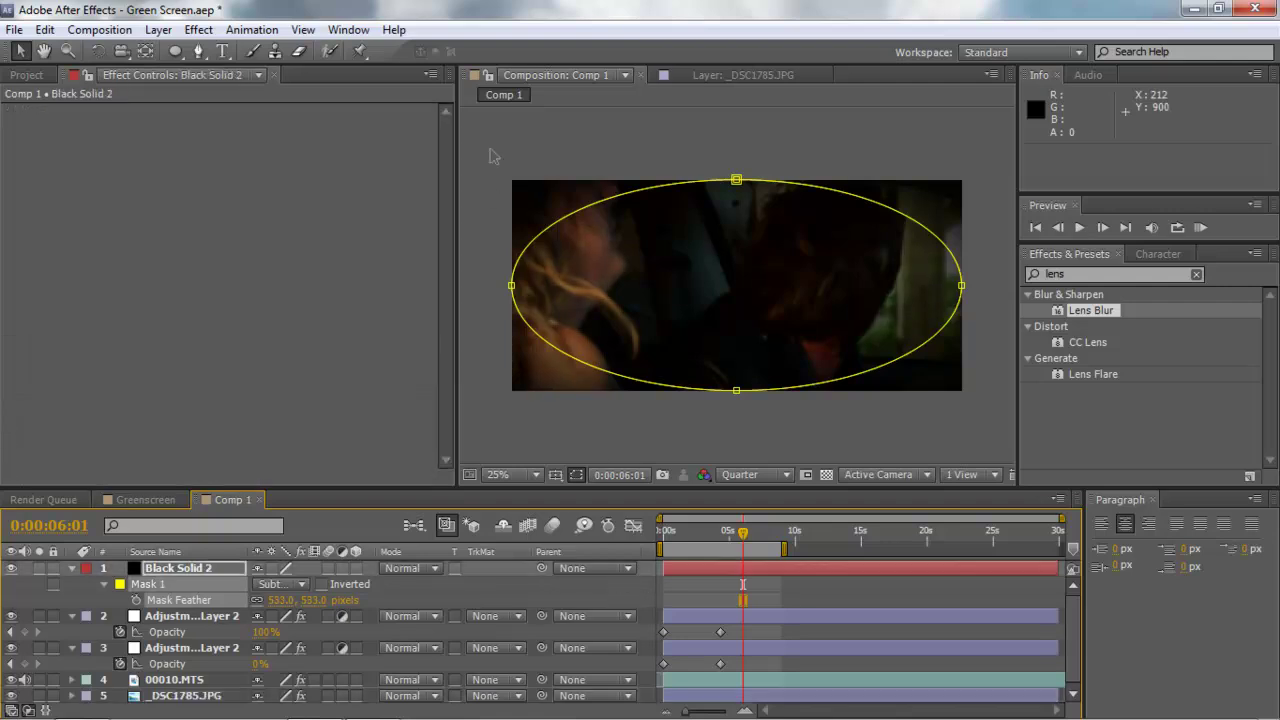
pyautogui.click(630, 135)
pyautogui.click(628, 128)
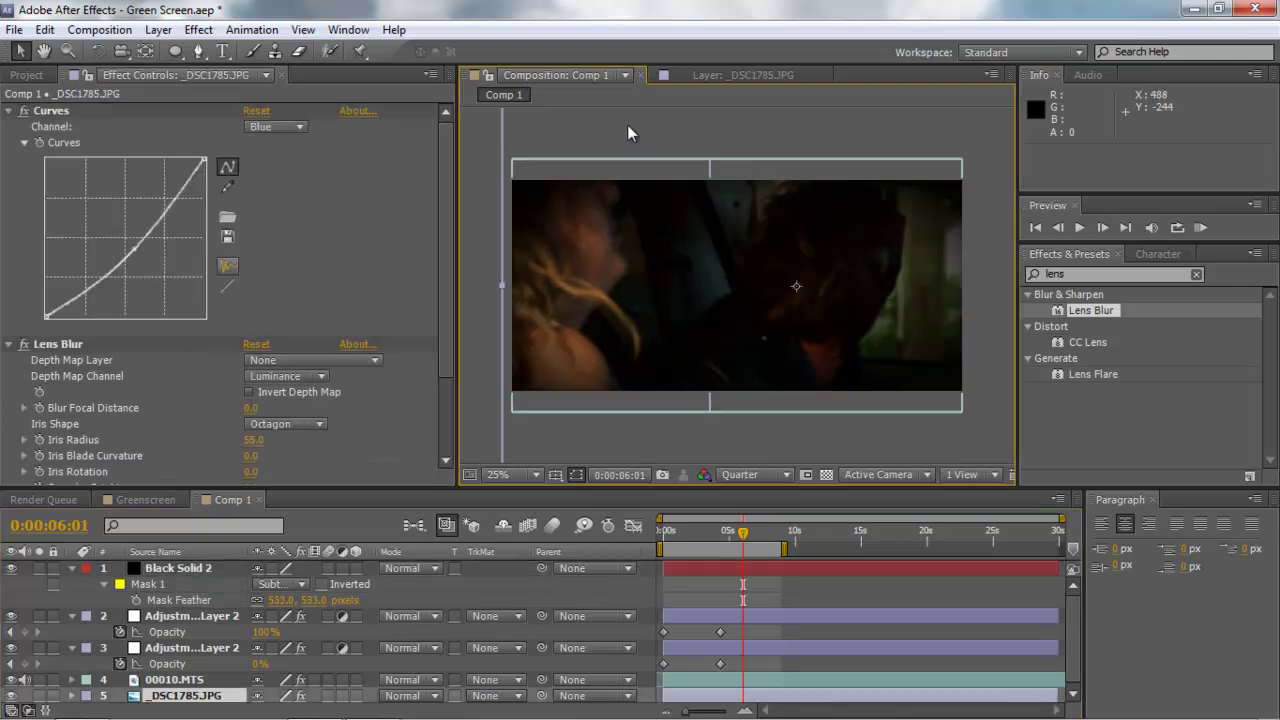
pyautogui.moveTo(745, 540); pyautogui.dragTo(763, 542)
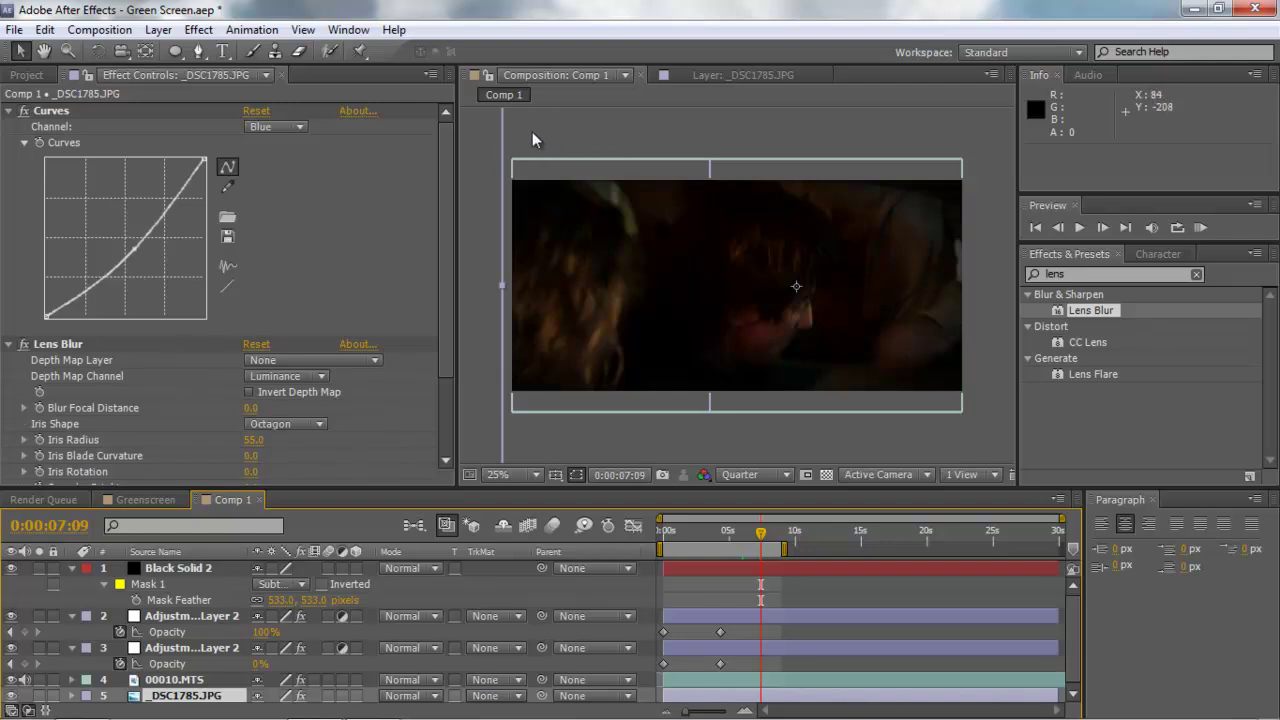
# Bring up the project's list of footage and compositions.
pyautogui.click(27, 75)
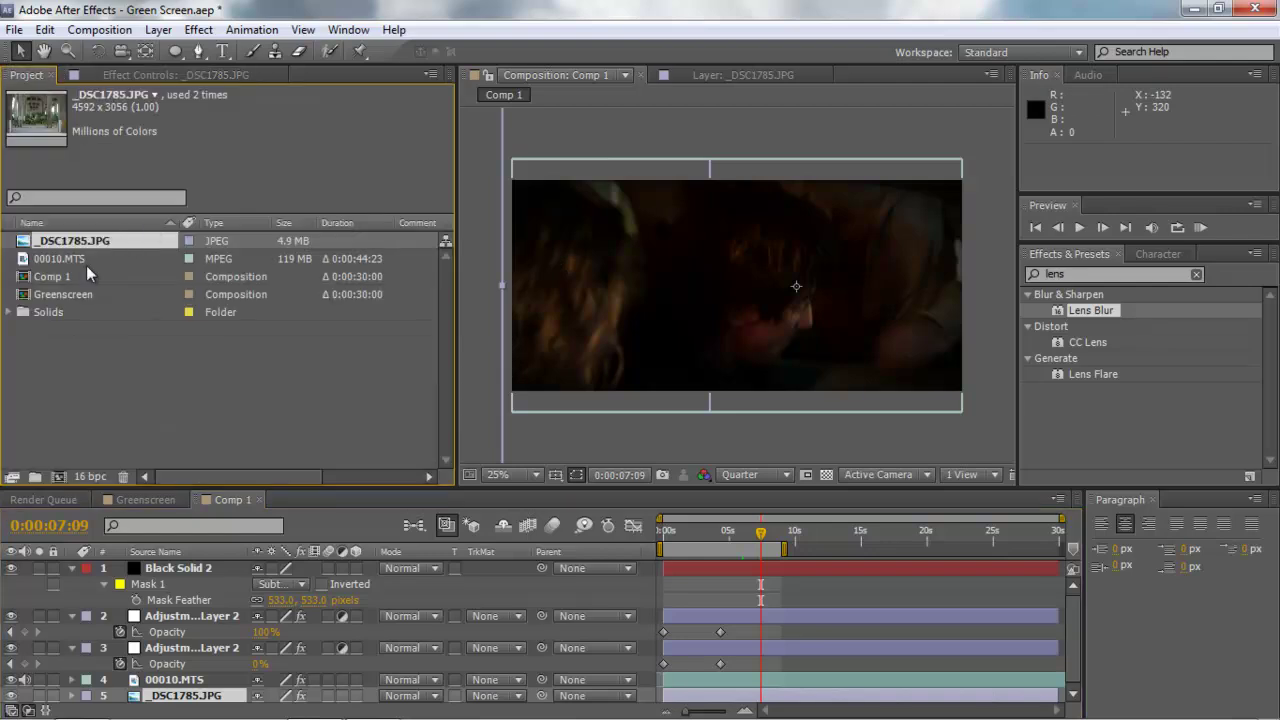